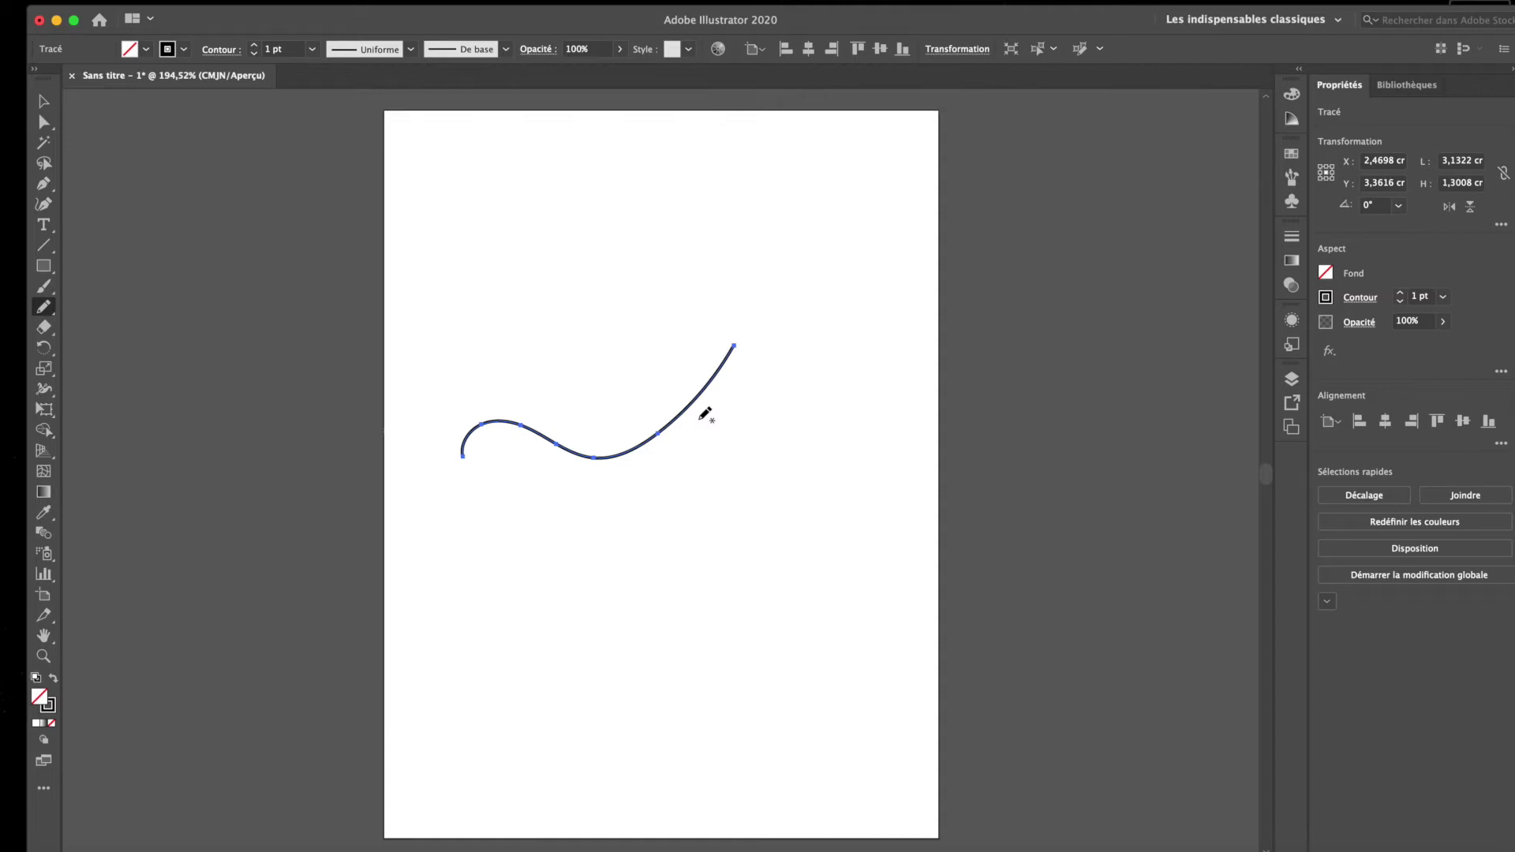
- Set the selected pencil curve's stroke weight to 7 pt
left_click(254, 45)
left_click(254, 45)
left_click(254, 45)
left_click(254, 45)
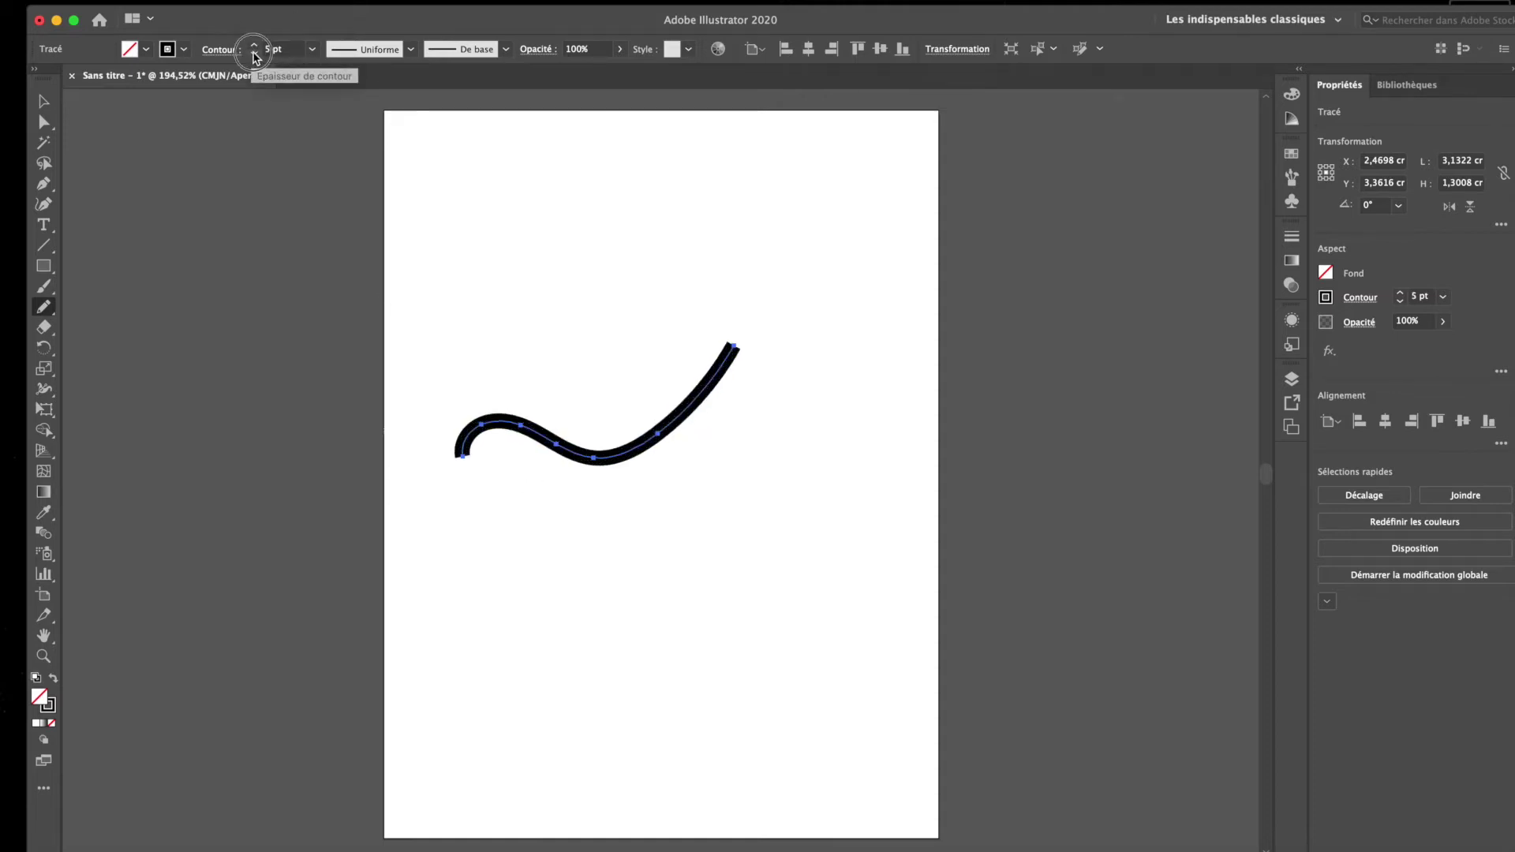
left_click(255, 53)
left_click(256, 45)
left_click(257, 45)
left_click(257, 45)
- Paint a rising brush stroke about 2.8 cm wide above the curve, and show both paths' anchor points before deselecting them
key("b")
left_click_drag(468, 381, 722, 253)
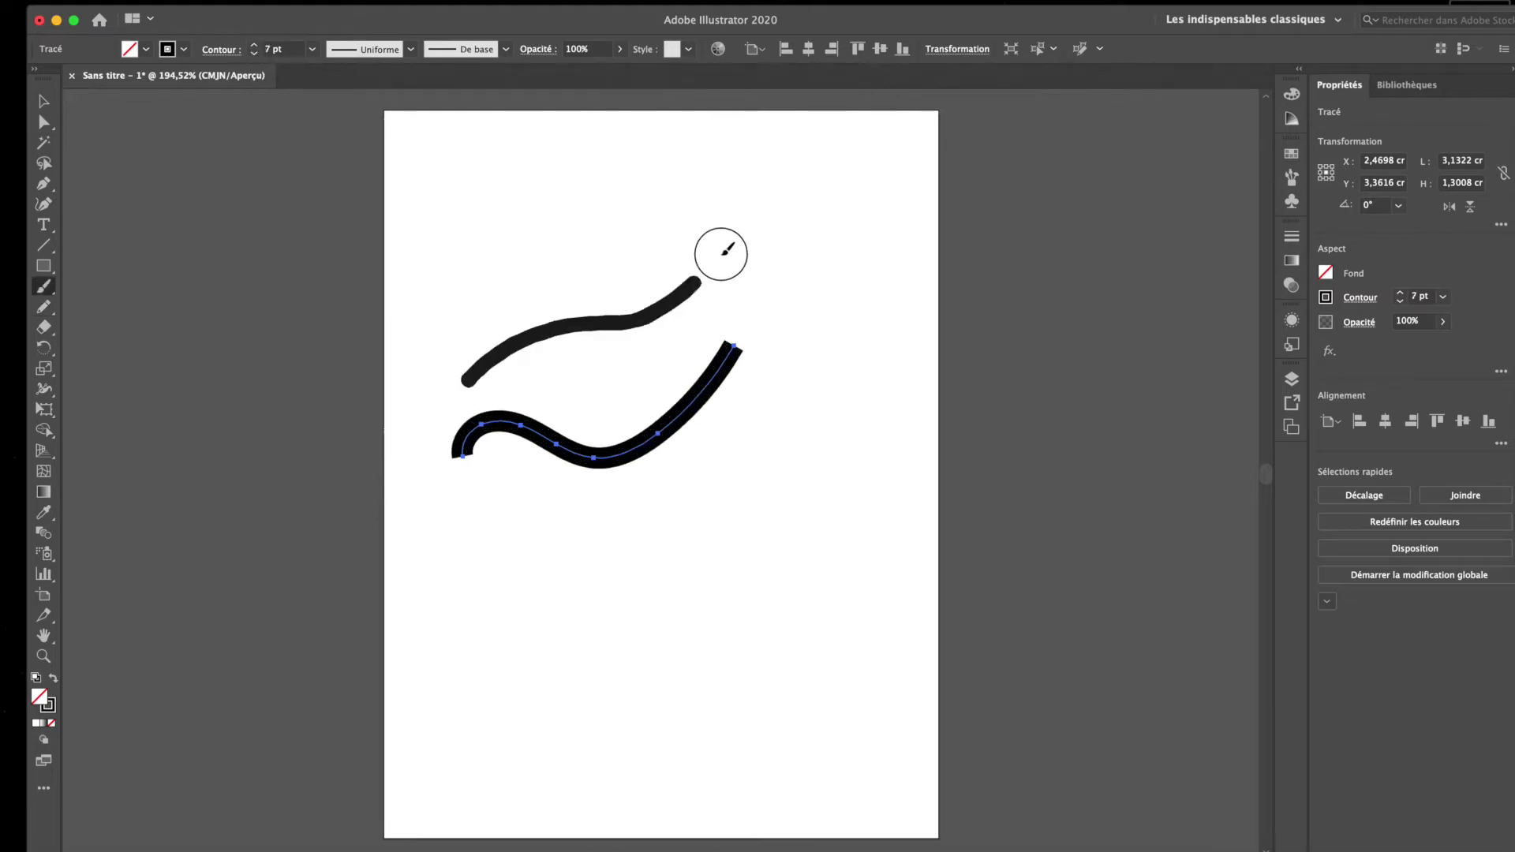
key("v")
left_click(529, 347)
left_click_drag(510, 291, 642, 512)
key("a")
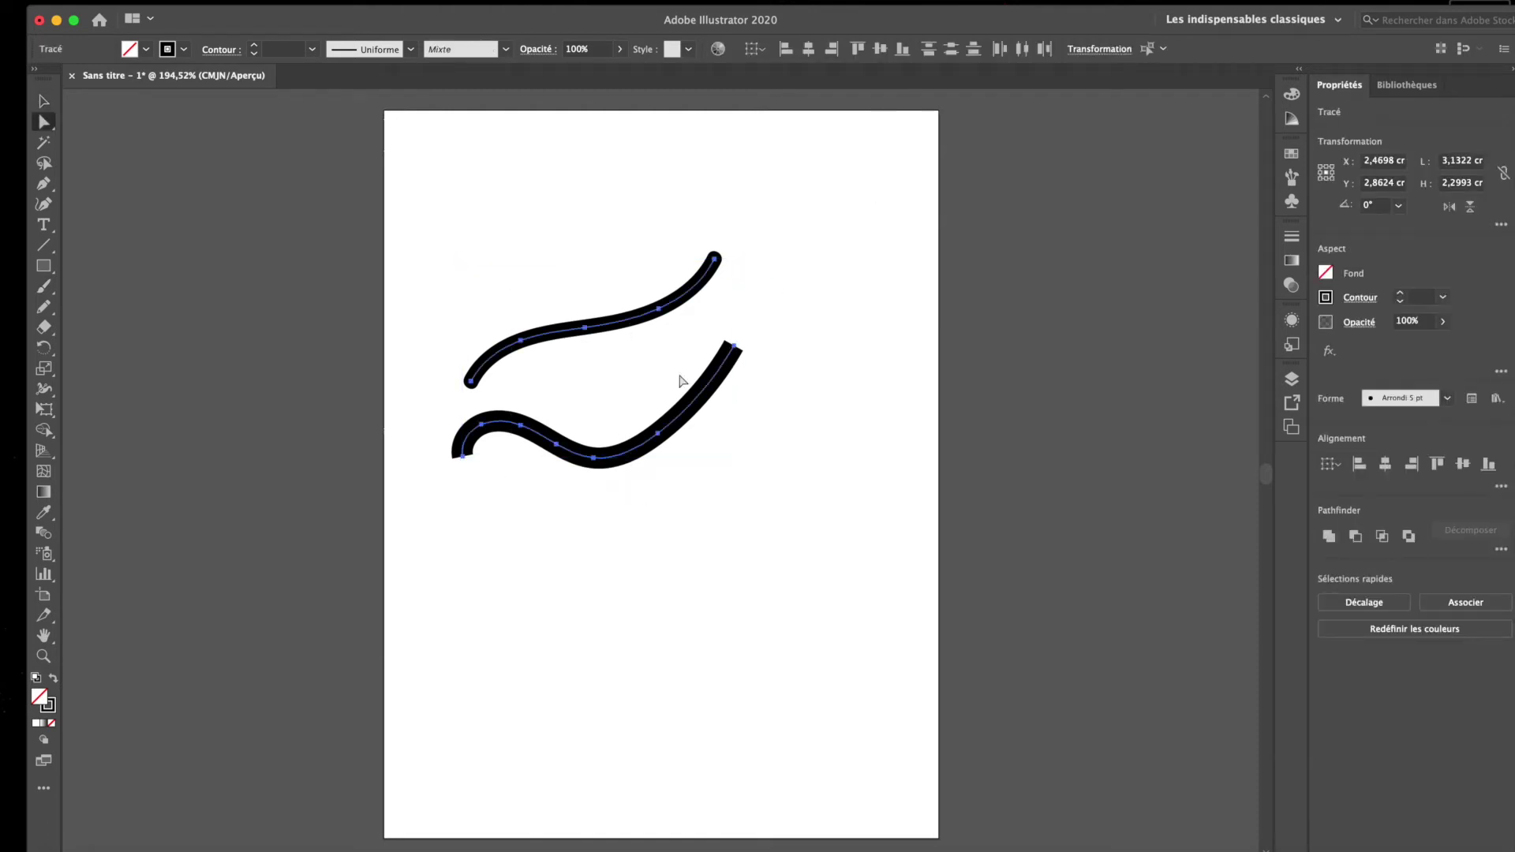
key("v")
left_click(516, 484)
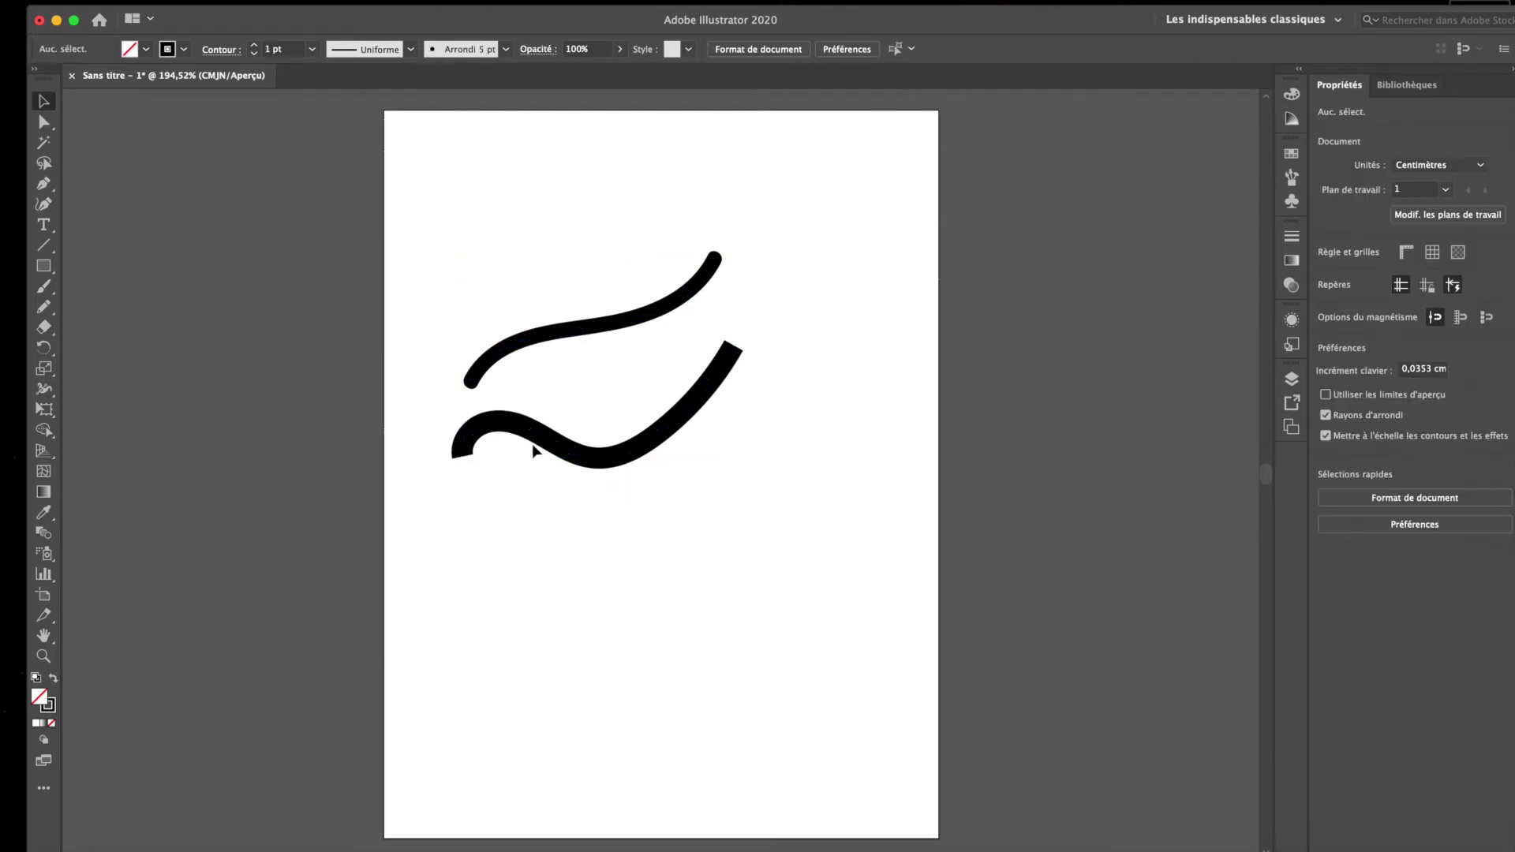
- Delete the brush stroke and the thick pencil curve from the artboard
left_click(535, 434)
left_click(546, 345)
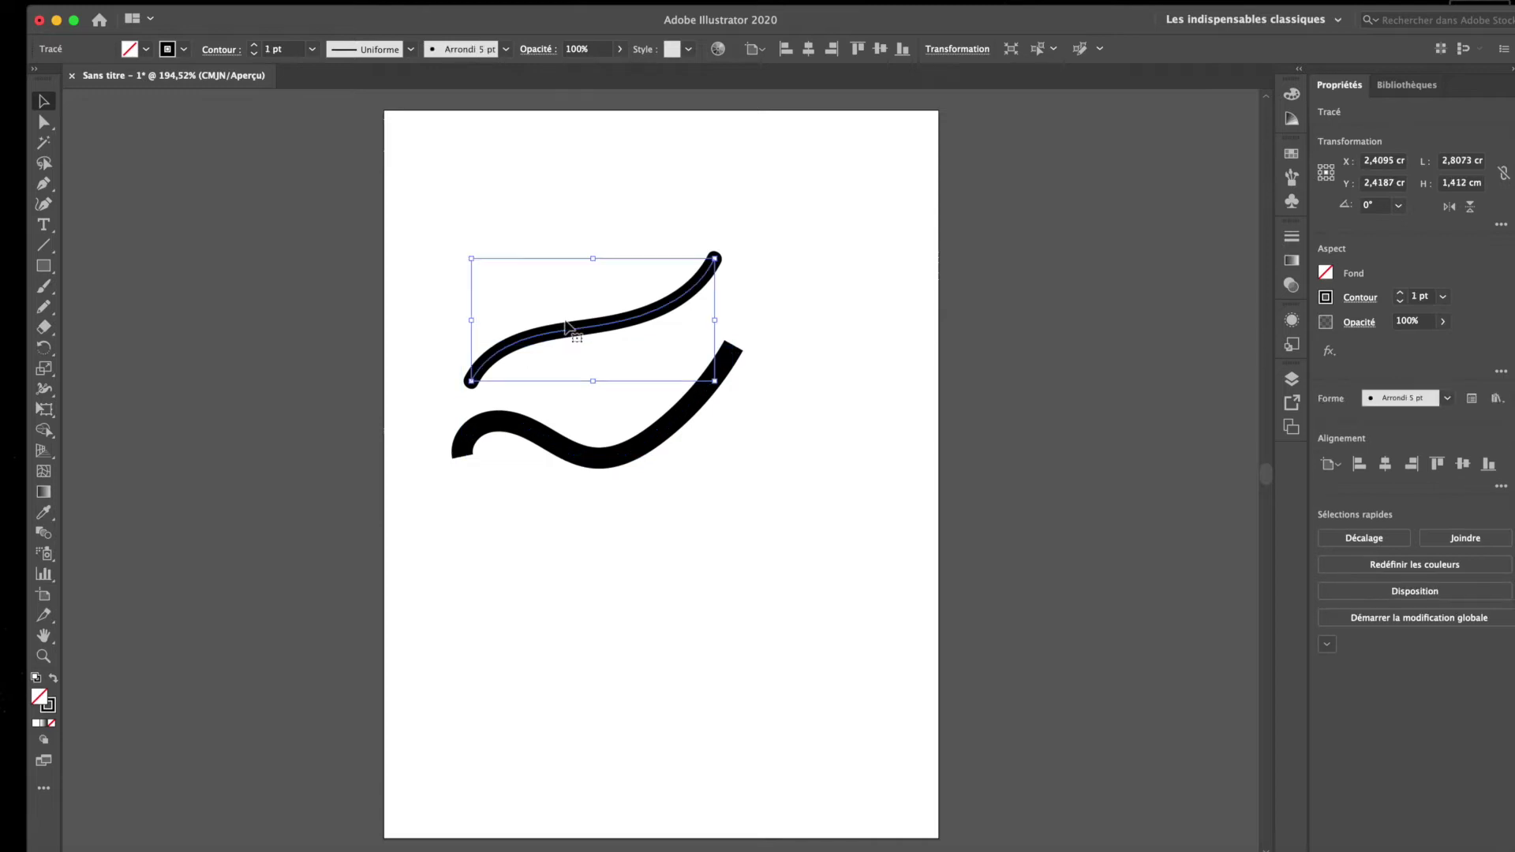
key("Delete")
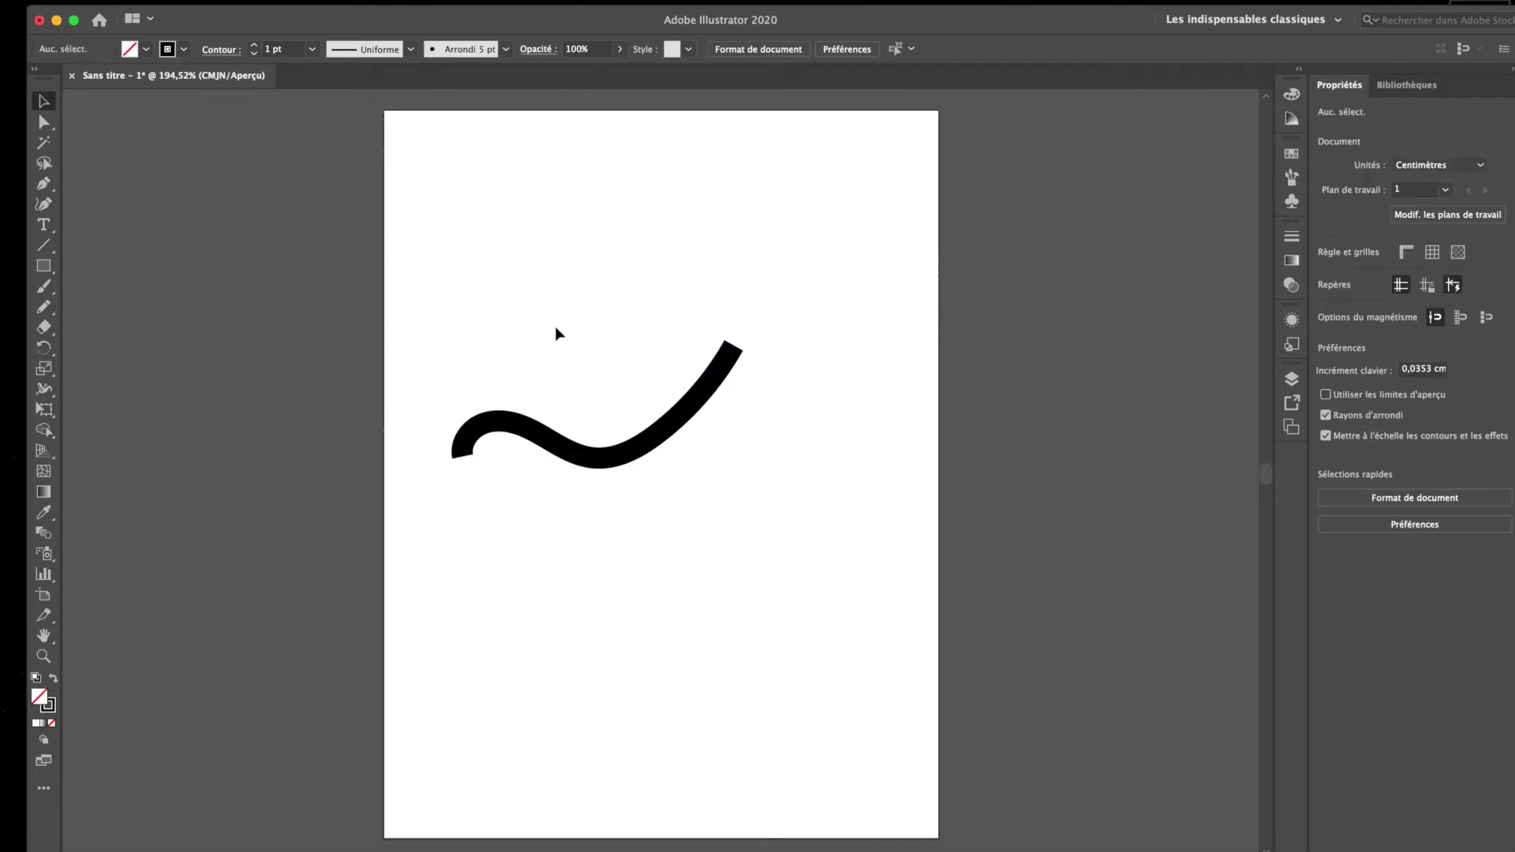
left_click(527, 430)
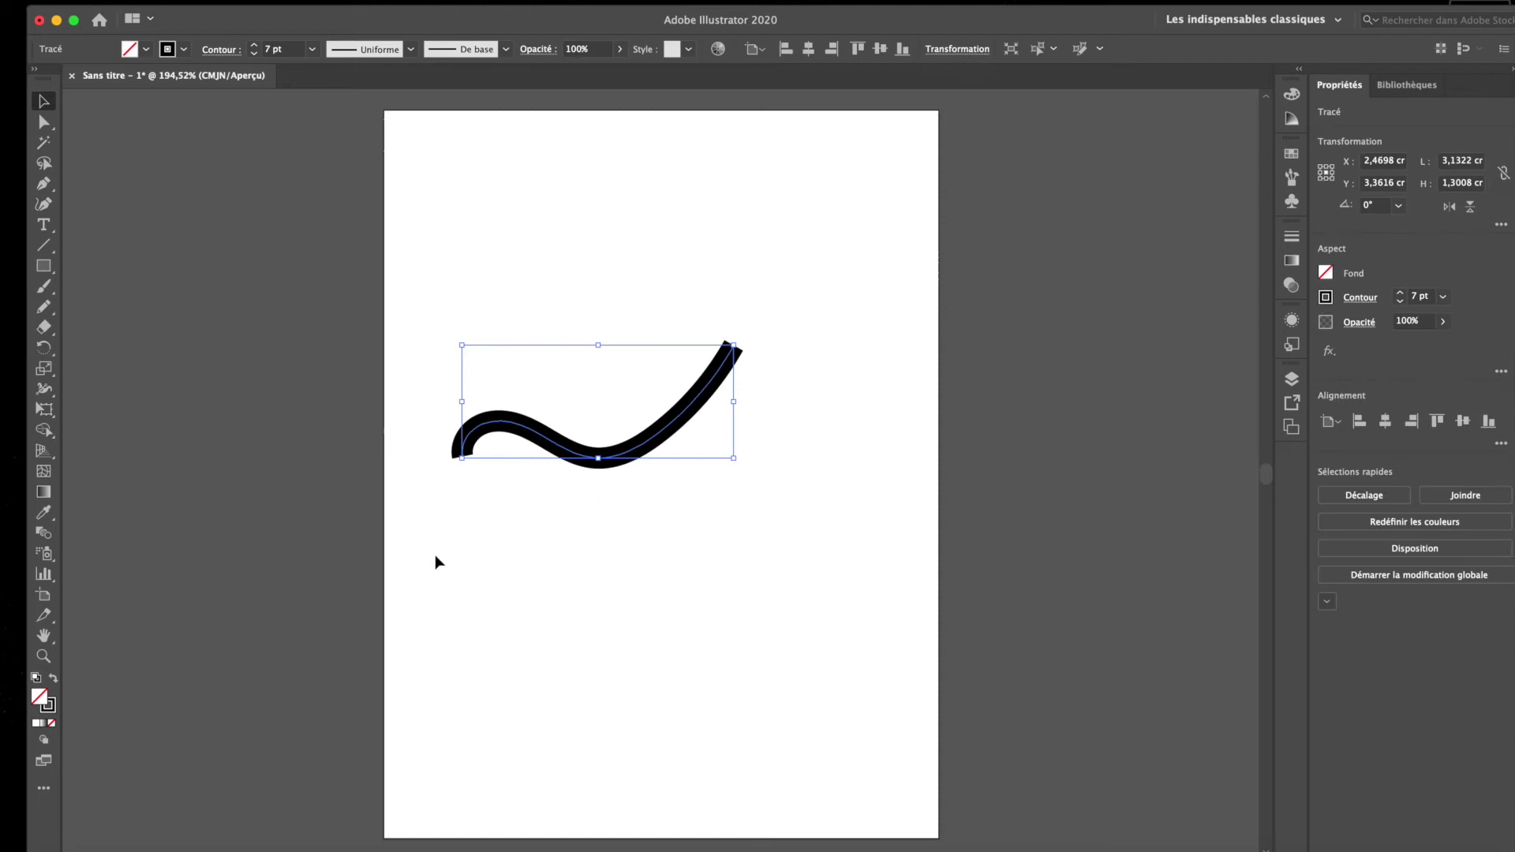
key("Delete")
- Draw a wavy rising Pencil path about 4.1 cm wide and 3.5 cm high, and set its stroke weight to 1 pt
key("n")
left_click_drag(437, 553, 789, 251)
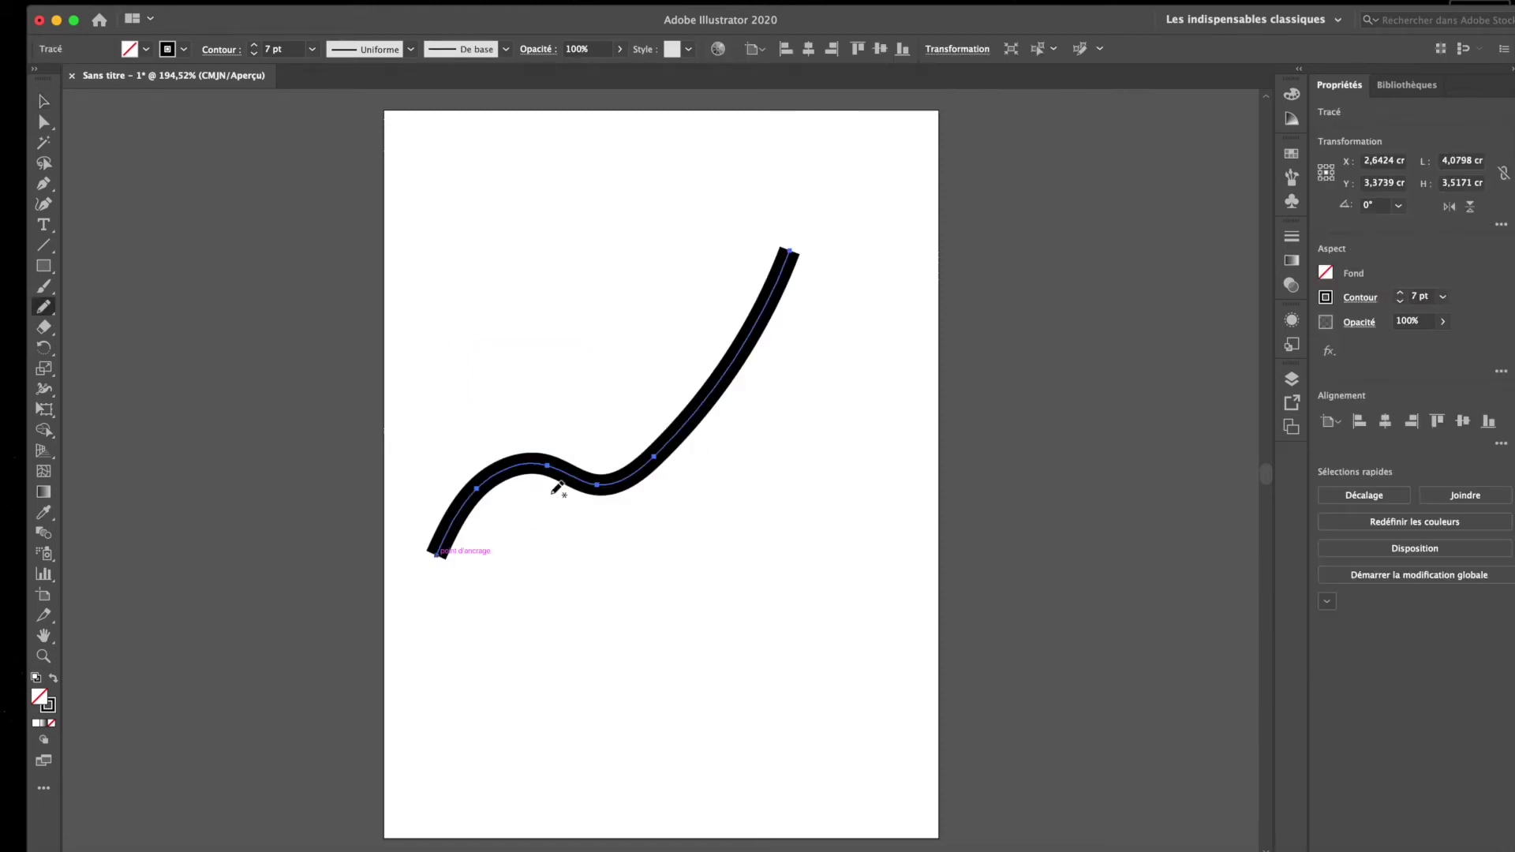
left_click(254, 53)
left_click(255, 53)
left_click(254, 53)
left_click(254, 52)
left_click(254, 53)
left_click(255, 53)
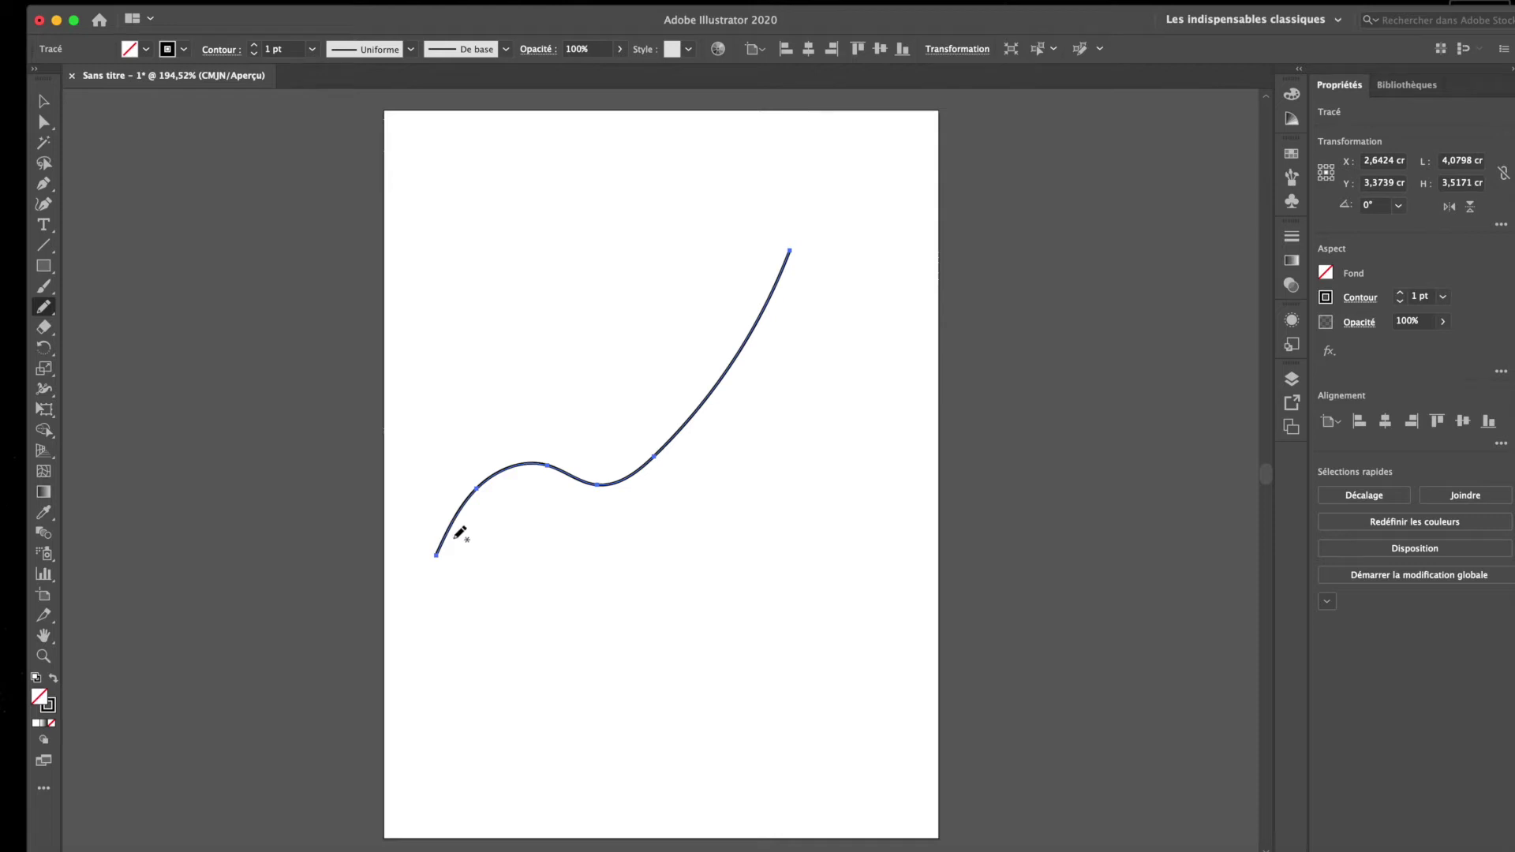
- Reshape the selected pencil path by redrawing over it three times, including a looped version, ending with a smooth S-shaped curve
mouse_move(455, 532)
left_mouse_down()
mouse_move(465, 460)
mouse_move(596, 380)
mouse_move(612, 241)
left_mouse_up()
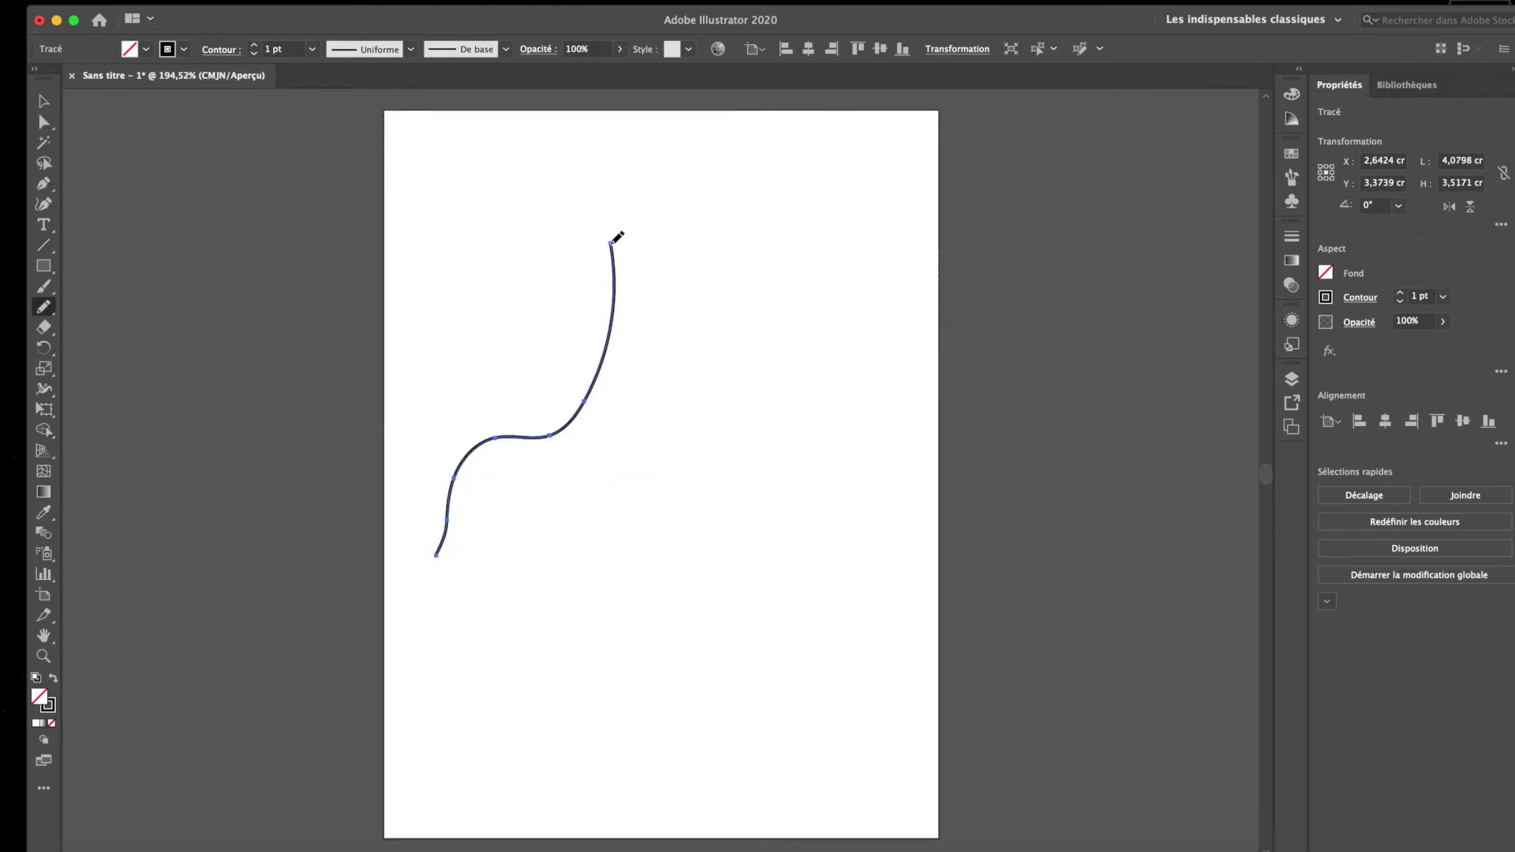
mouse_move(446, 524)
left_mouse_down()
mouse_move(540, 495)
mouse_move(483, 494)
mouse_move(510, 527)
mouse_move(557, 496)
mouse_move(539, 434)
mouse_move(588, 401)
left_mouse_up()
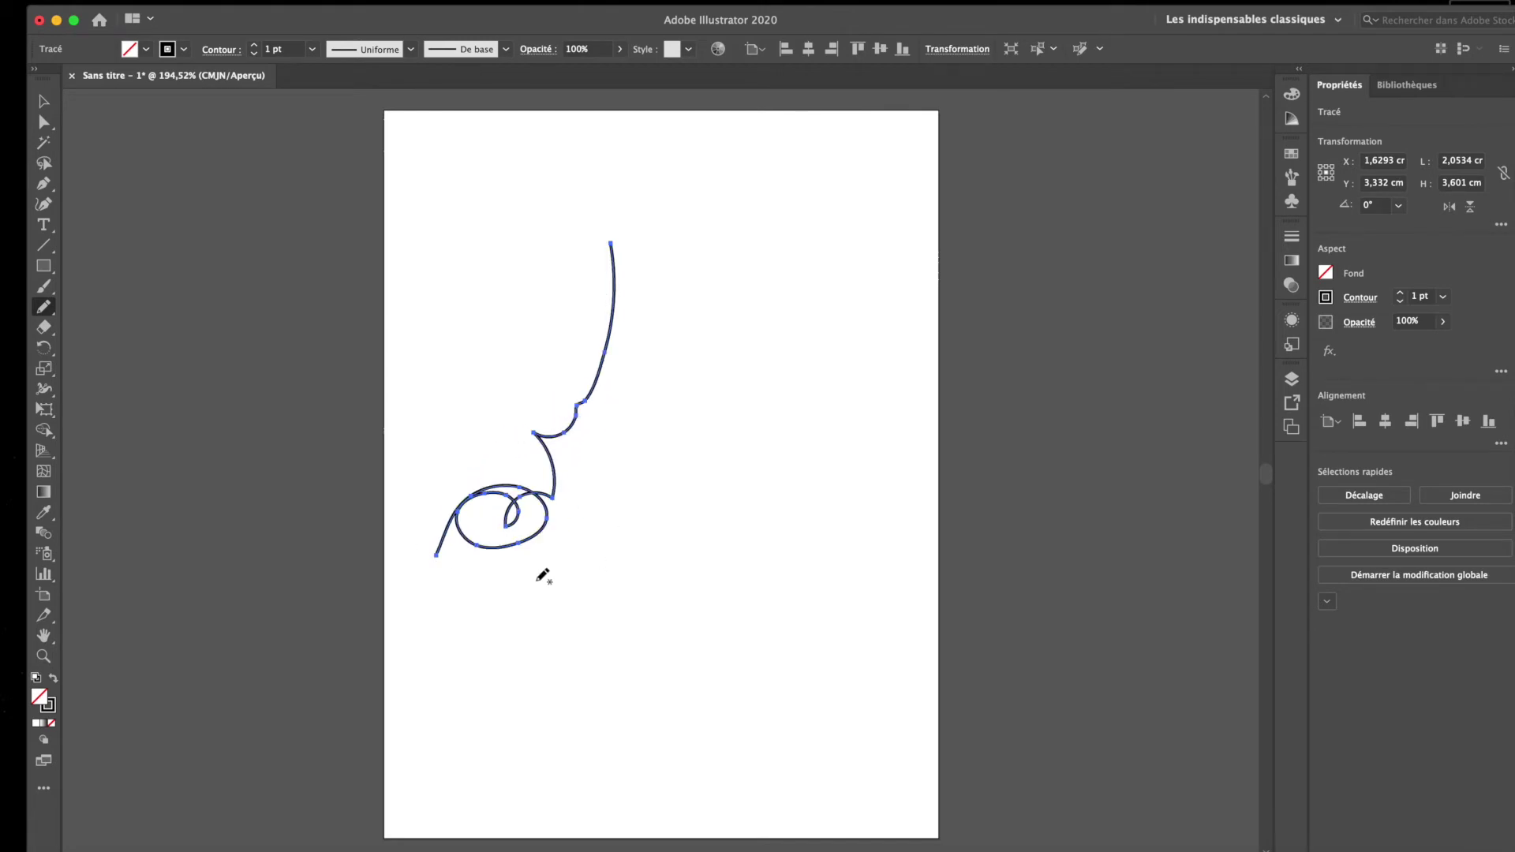
mouse_move(438, 544)
left_mouse_down()
mouse_move(438, 458)
mouse_move(579, 354)
mouse_move(627, 300)
mouse_move(613, 243)
left_mouse_up()
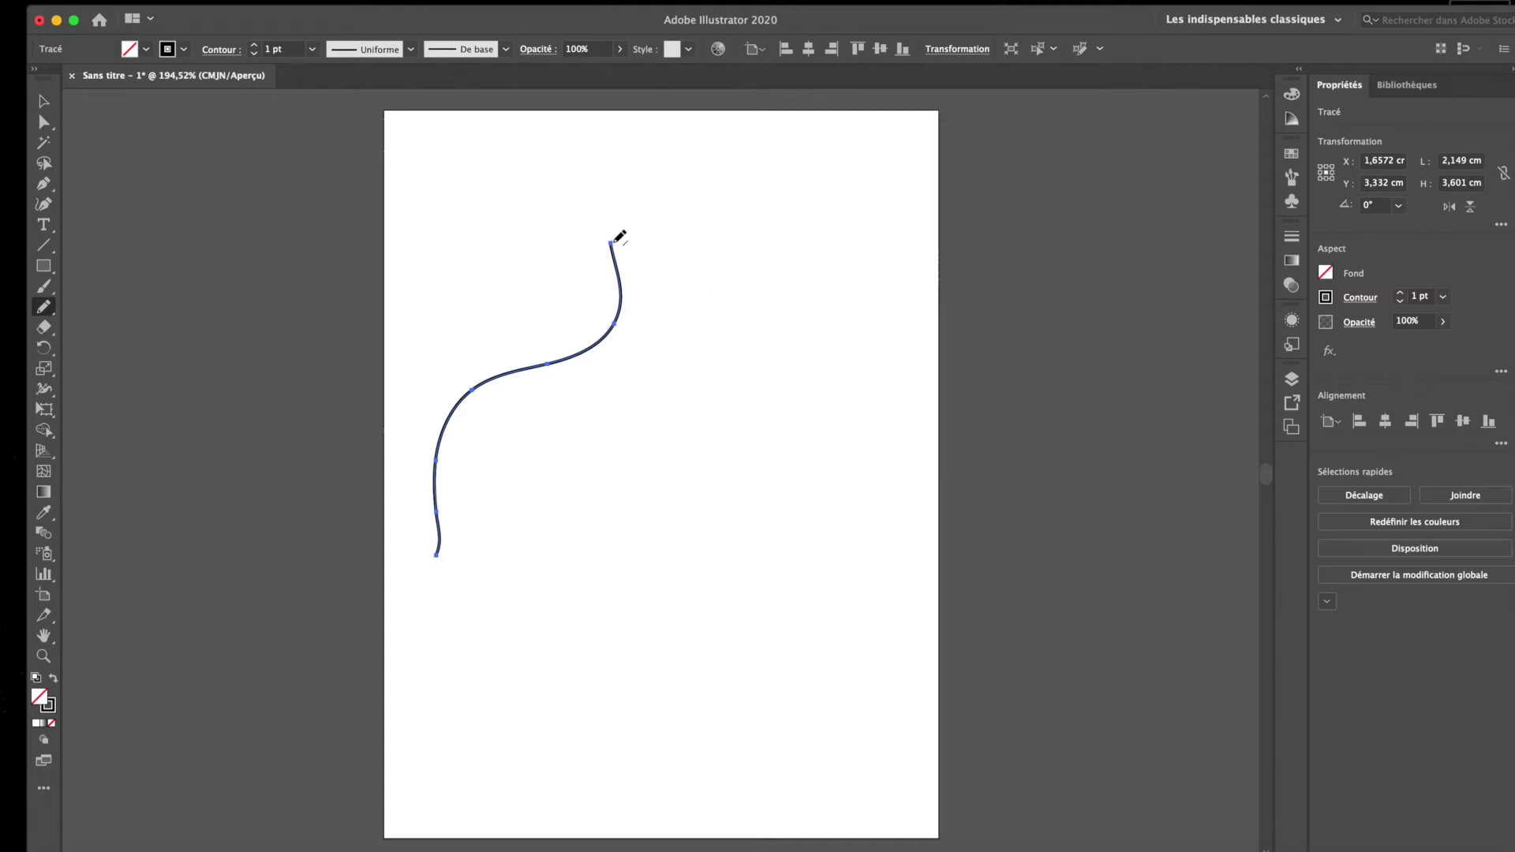
- Extend the pencil path from both of its ends, and smooth its angular and lower sections by redrawing over them
mouse_move(613, 241)
left_mouse_down()
mouse_move(732, 290)
mouse_move(775, 225)
left_mouse_up()
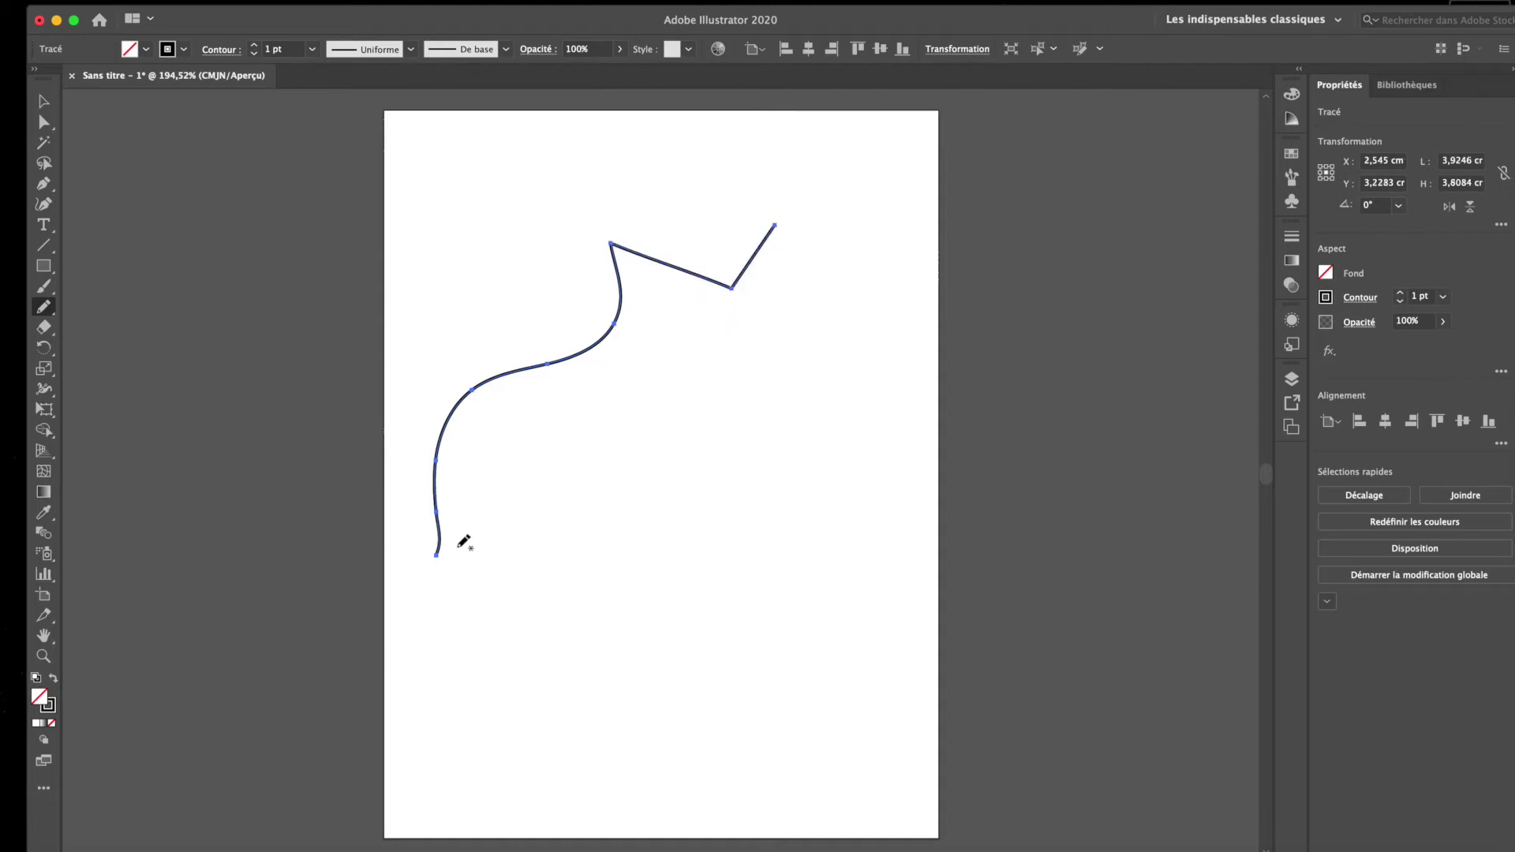
mouse_move(437, 554)
left_mouse_down()
mouse_move(457, 629)
mouse_move(543, 617)
mouse_move(533, 626)
left_mouse_up()
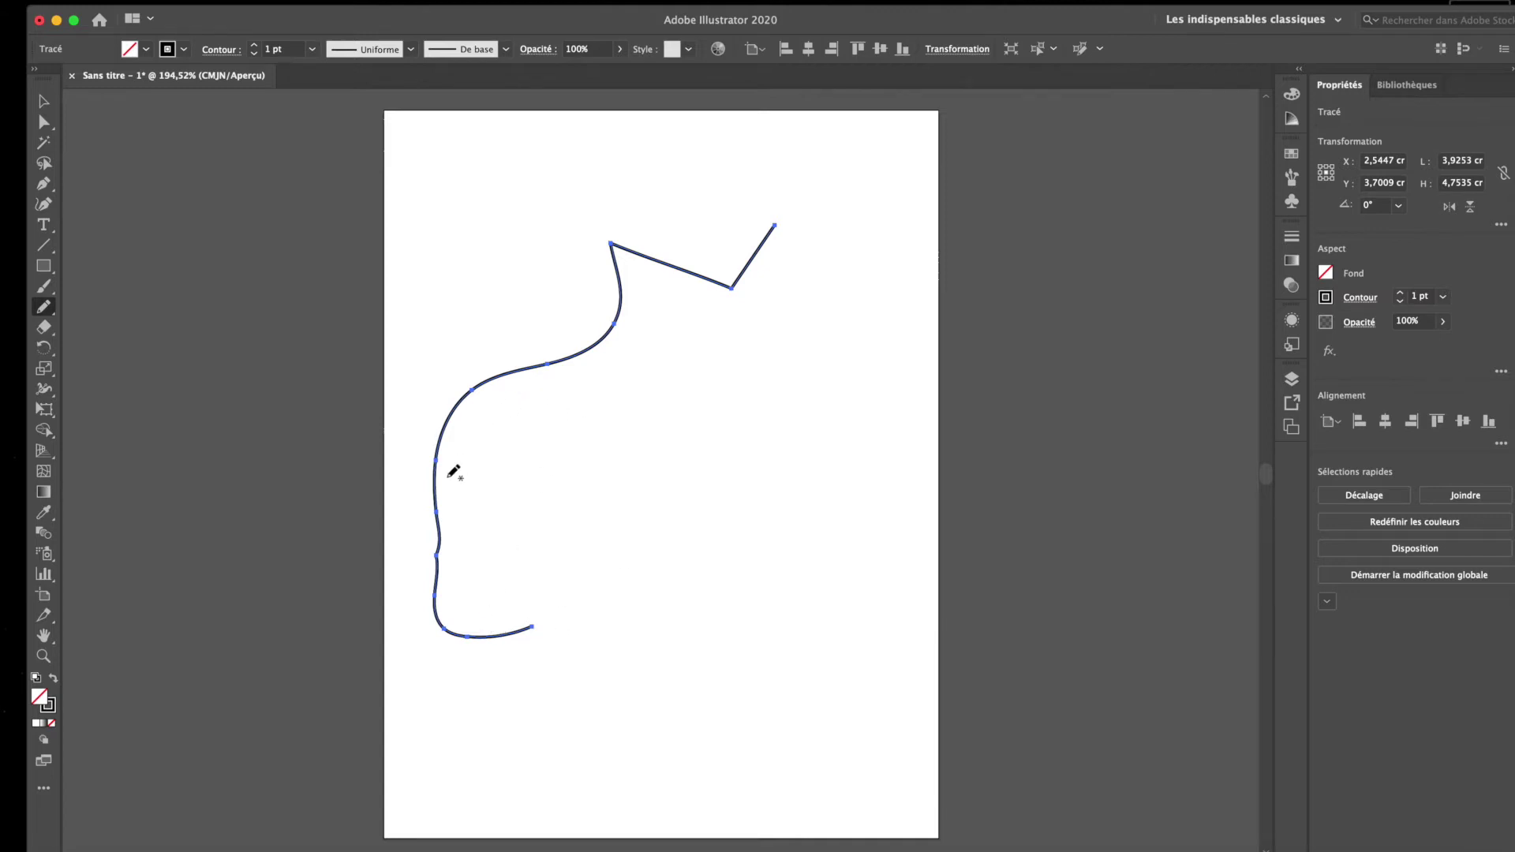
mouse_move(441, 533)
left_mouse_down()
mouse_move(452, 477)
mouse_move(503, 398)
mouse_move(626, 274)
mouse_move(773, 227)
left_mouse_up()
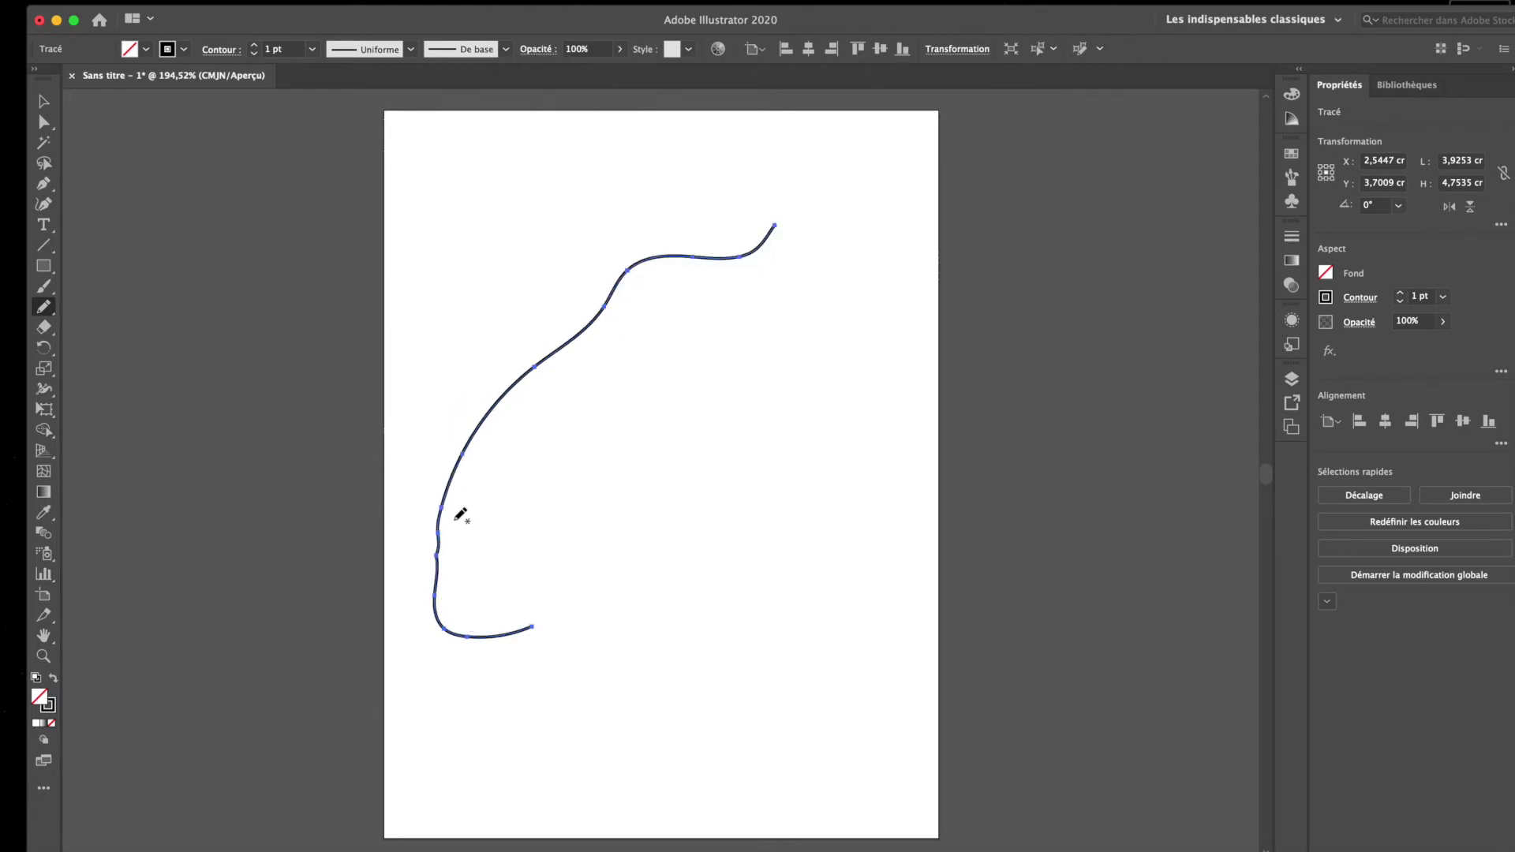
mouse_move(445, 622)
left_mouse_down()
mouse_move(439, 529)
mouse_move(458, 469)
left_mouse_up()
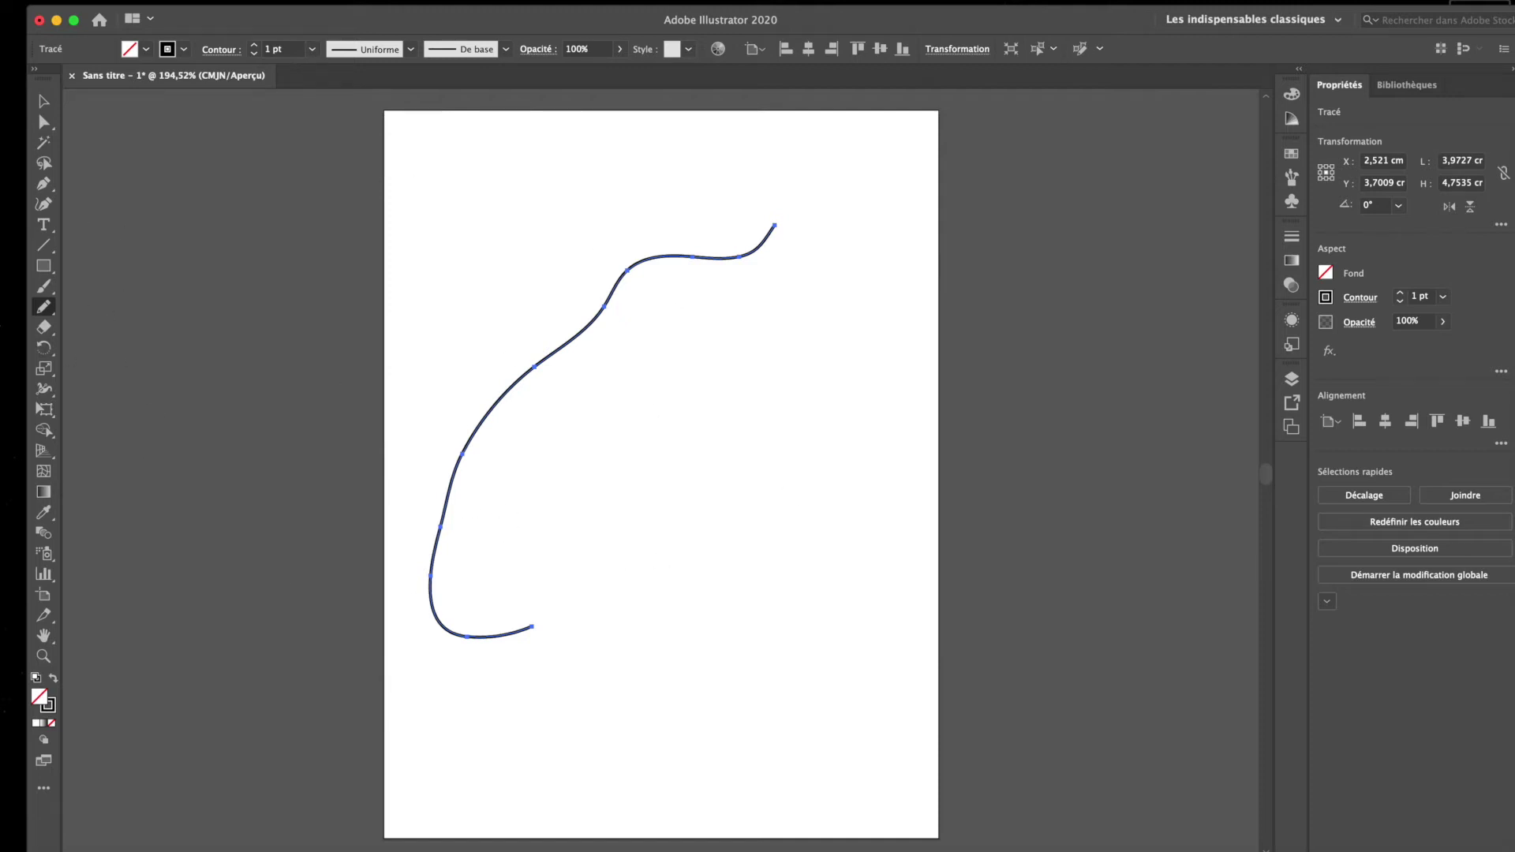
- Set the Pencil tool's fidelity to Précis, and draw a nearly vertical line about 4.4 cm high beside the curve
double_click(45, 307)
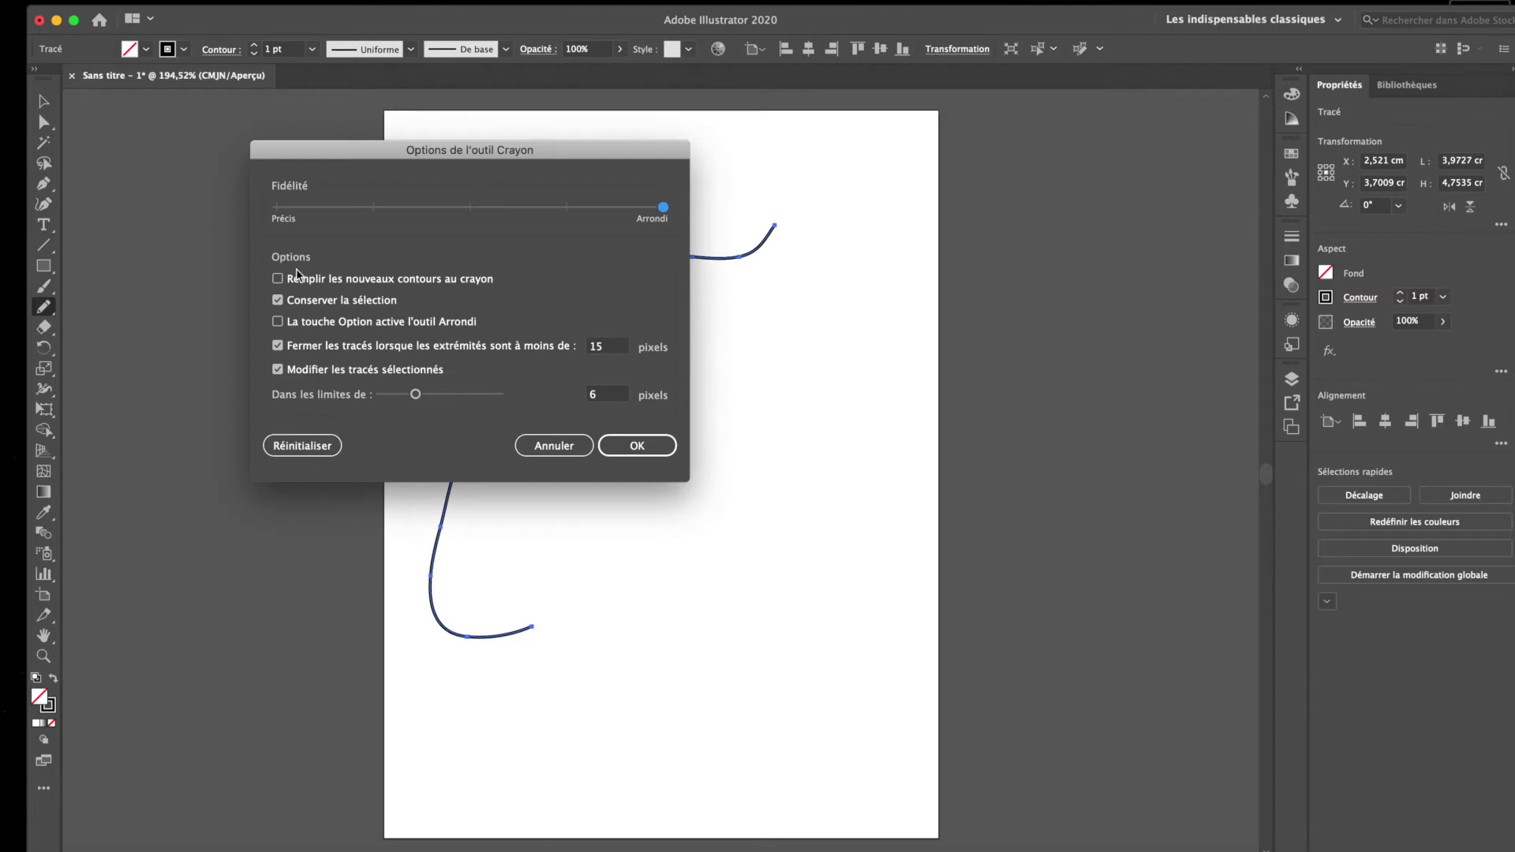
left_click_drag(418, 157, 890, 322)
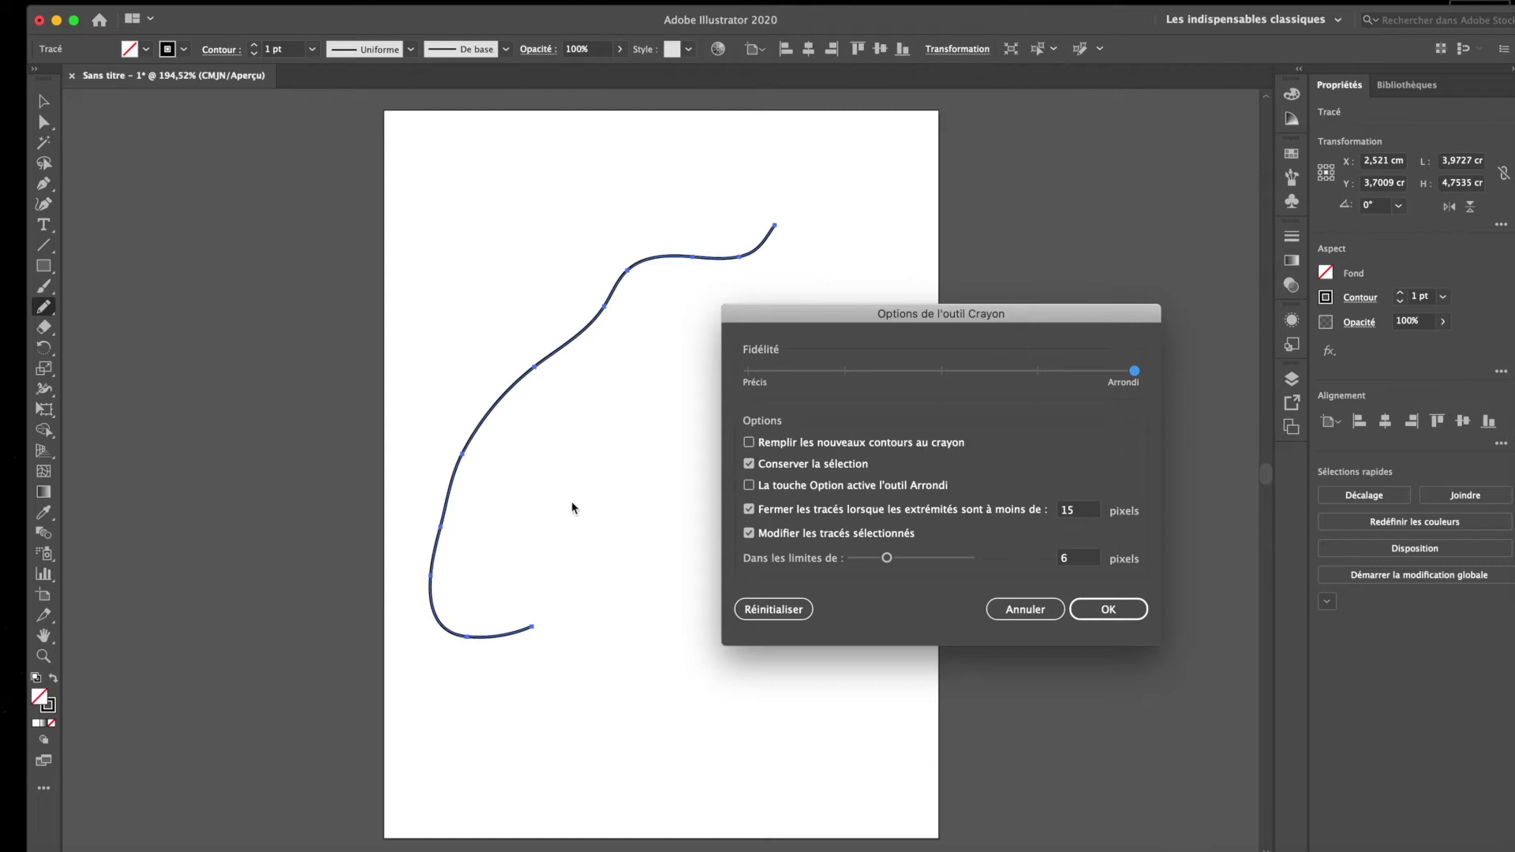
left_click_drag(1134, 370, 747, 371)
left_click(1109, 619)
mouse_move(750, 696)
left_mouse_down()
mouse_move(784, 308)
mouse_move(749, 295)
mouse_move(876, 710)
mouse_move(874, 759)
left_mouse_up()
- Show the new line's anchor points and reduce its stroke weight until it has no stroke
key("a")
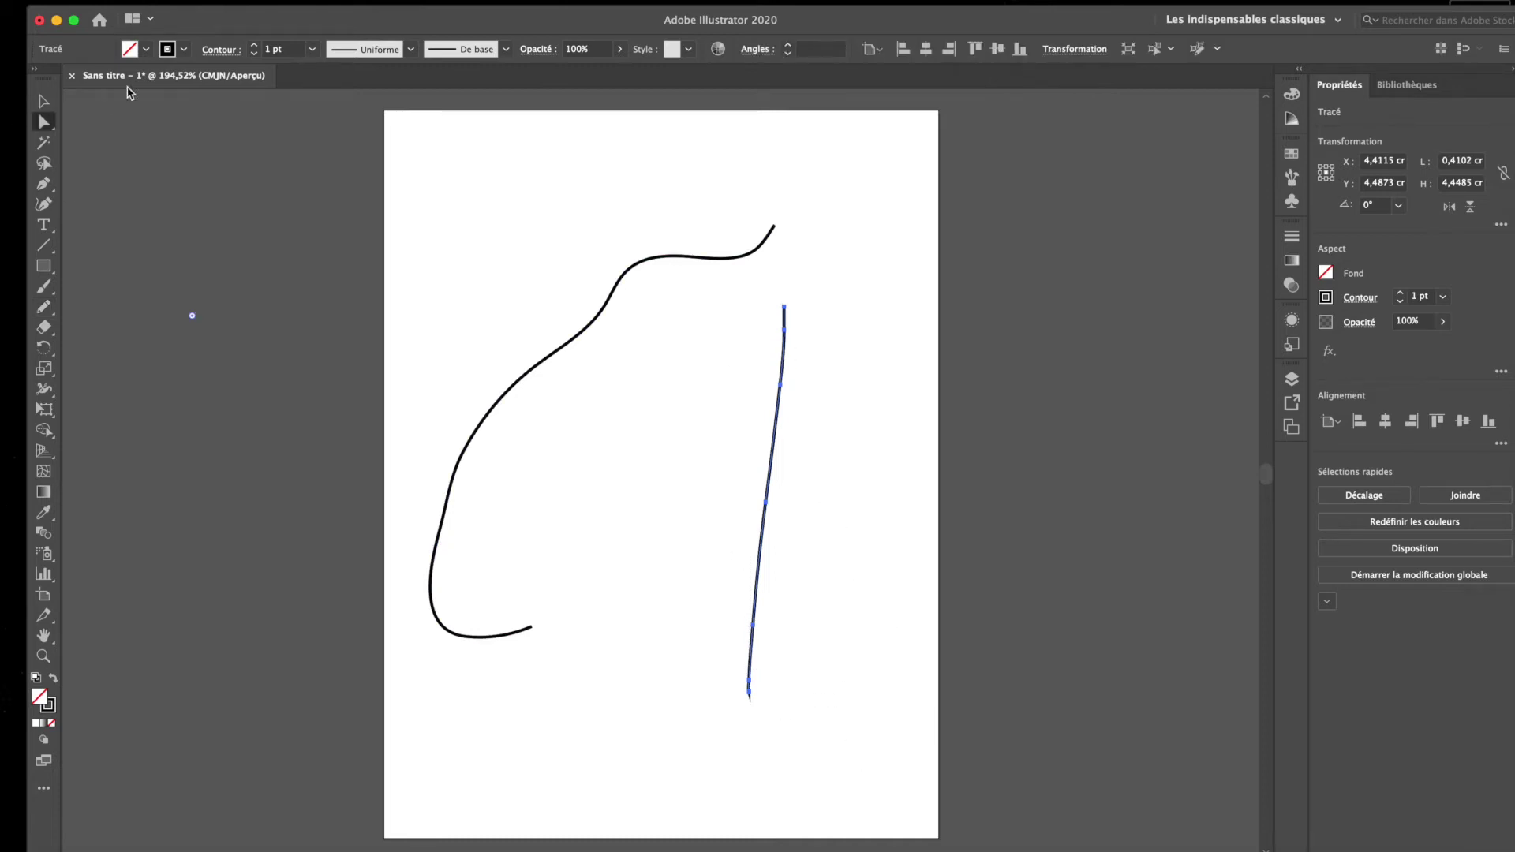
left_click(255, 53)
left_click(254, 53)
left_click(254, 53)
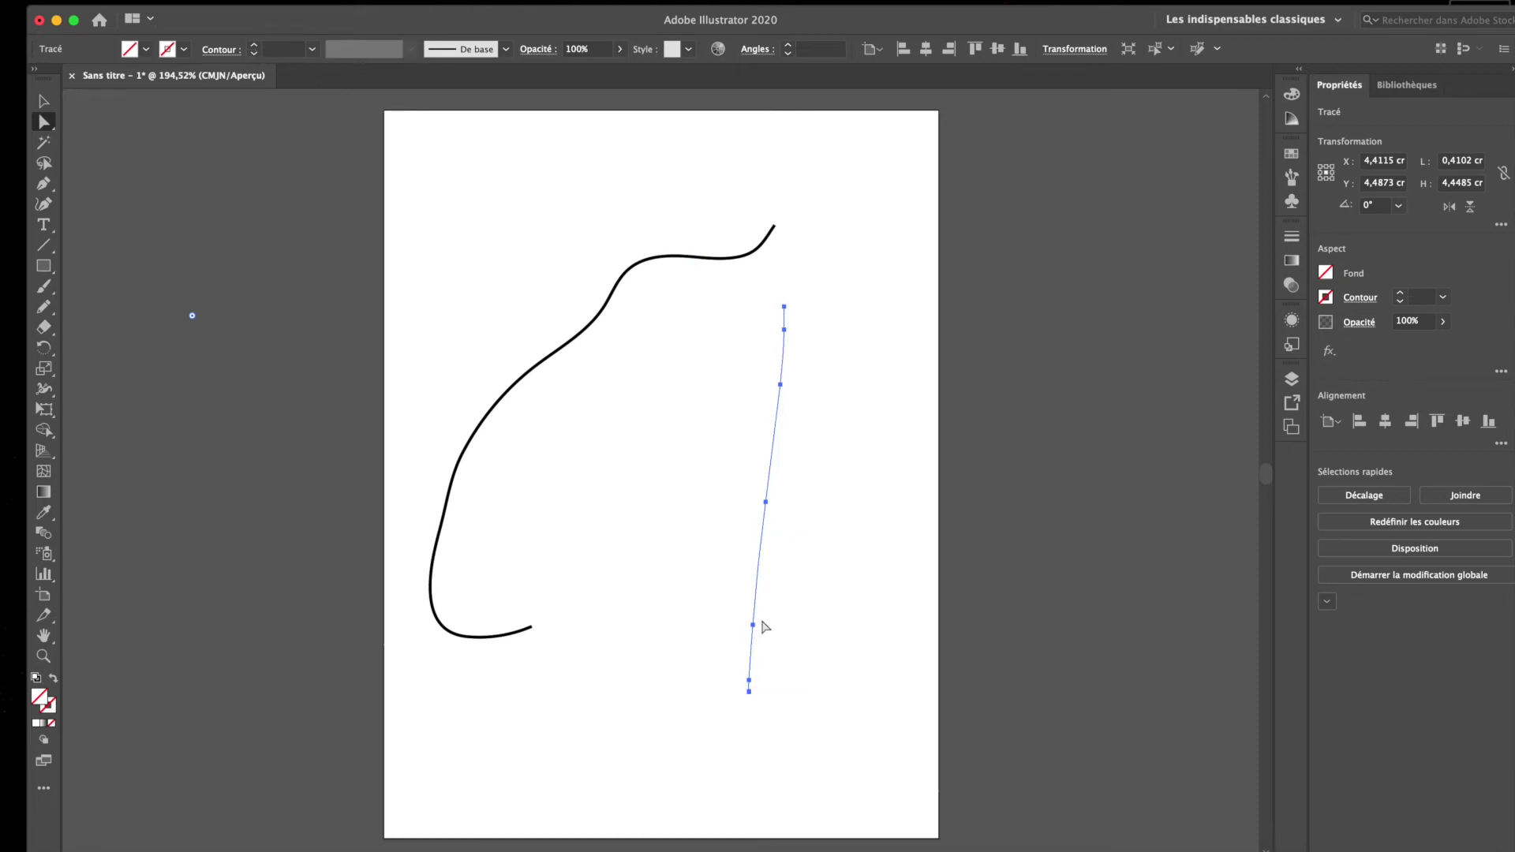
- Set the Pencil tool's fidelity to Arrondi, and draw a second nearly vertical line about 5 cm high beside the first
left_click(41, 332)
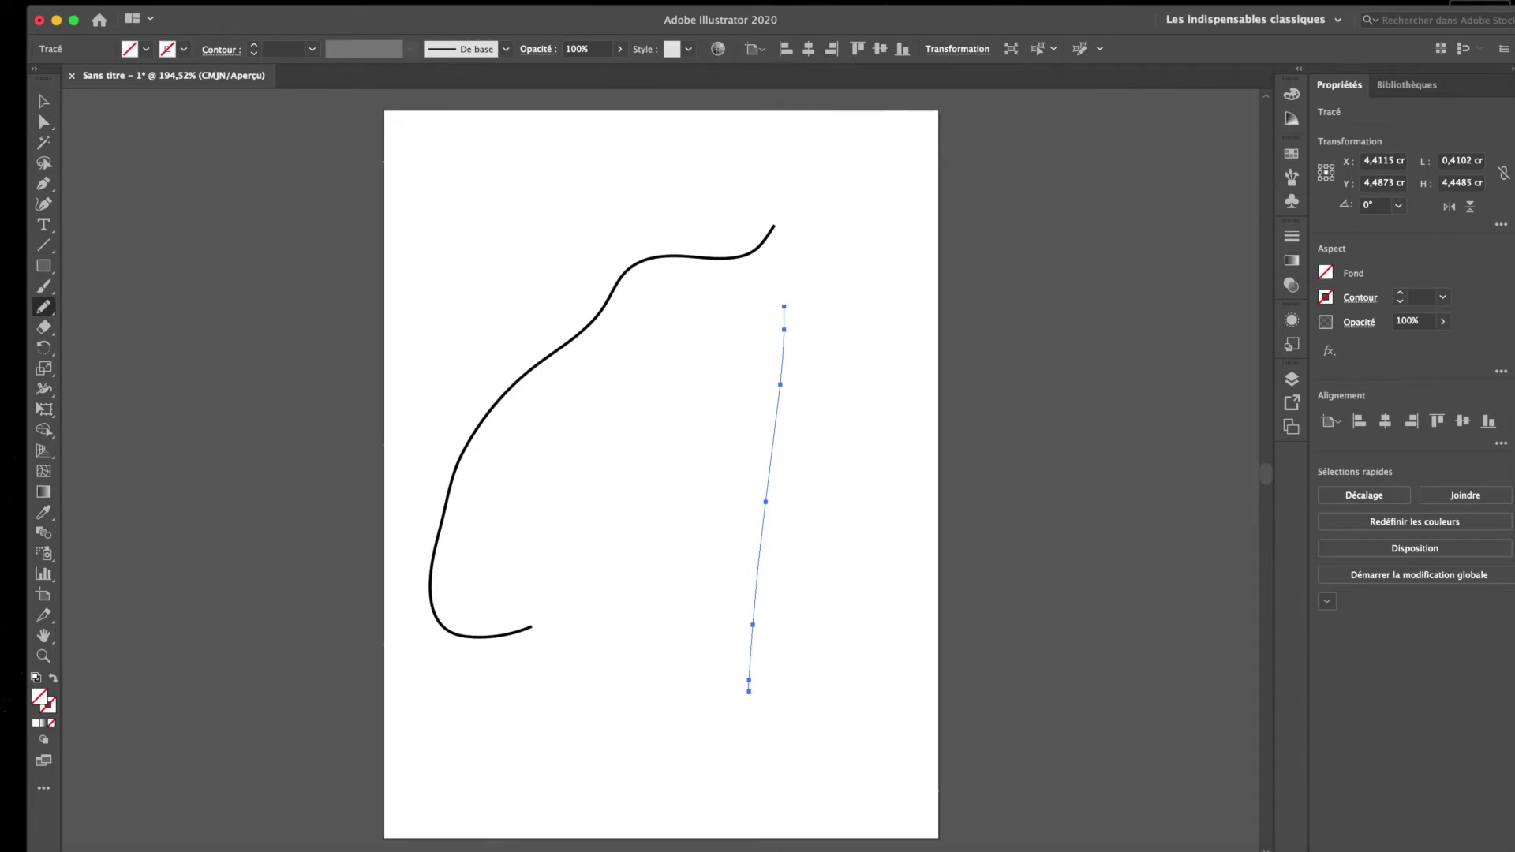
double_click(43, 308)
mouse_move(1010, 371)
left_mouse_down()
mouse_move(985, 371)
mouse_move(1179, 382)
left_mouse_up()
left_click(1109, 609)
left_click_drag(796, 706, 843, 271)
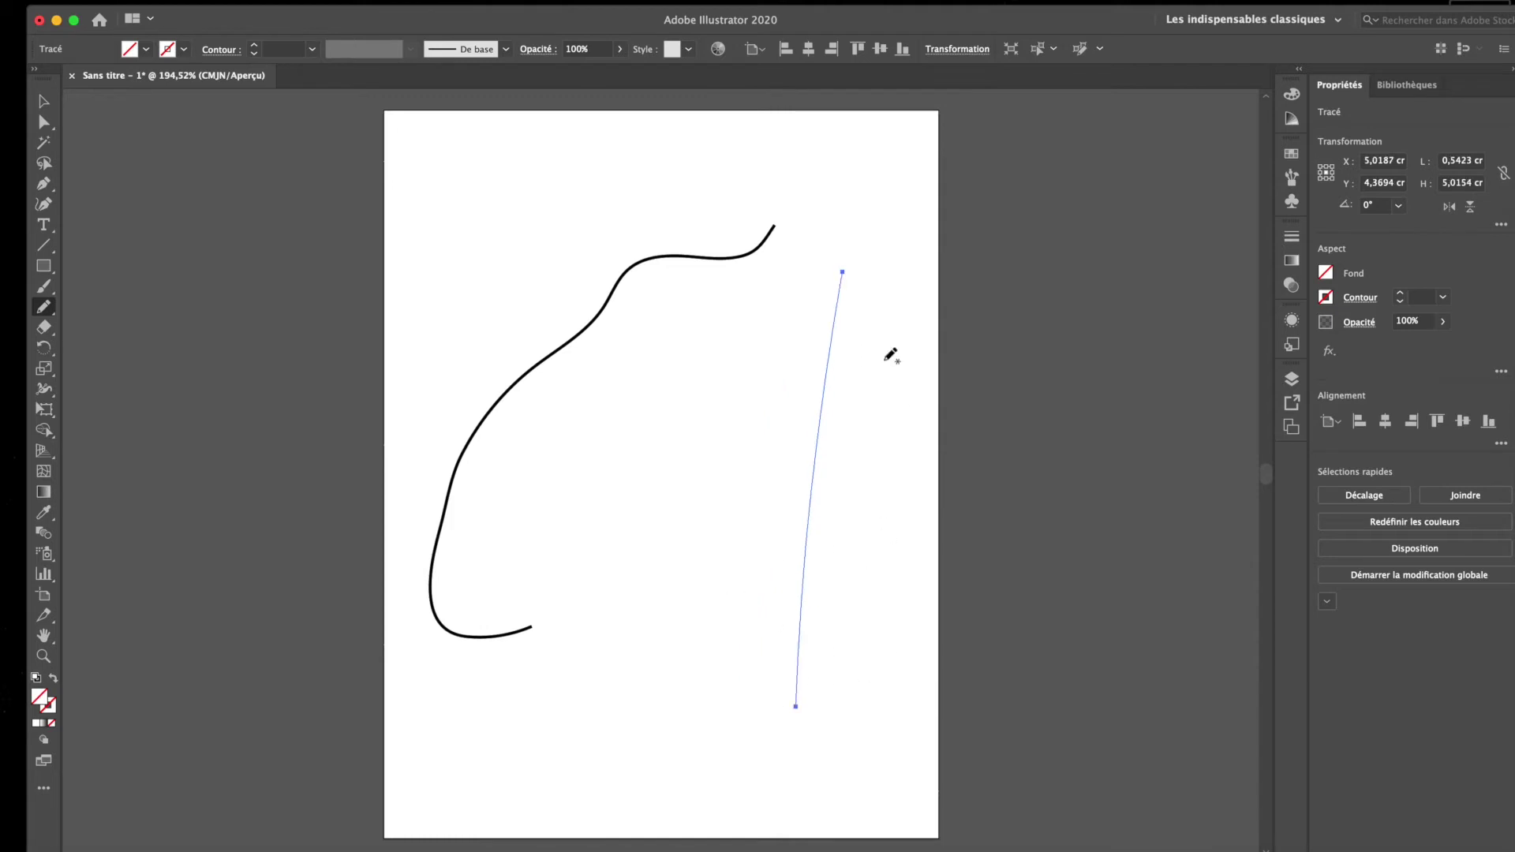
- Bend the second line outward by moving the direction handle of its upper anchor point
key("a")
left_click(842, 272)
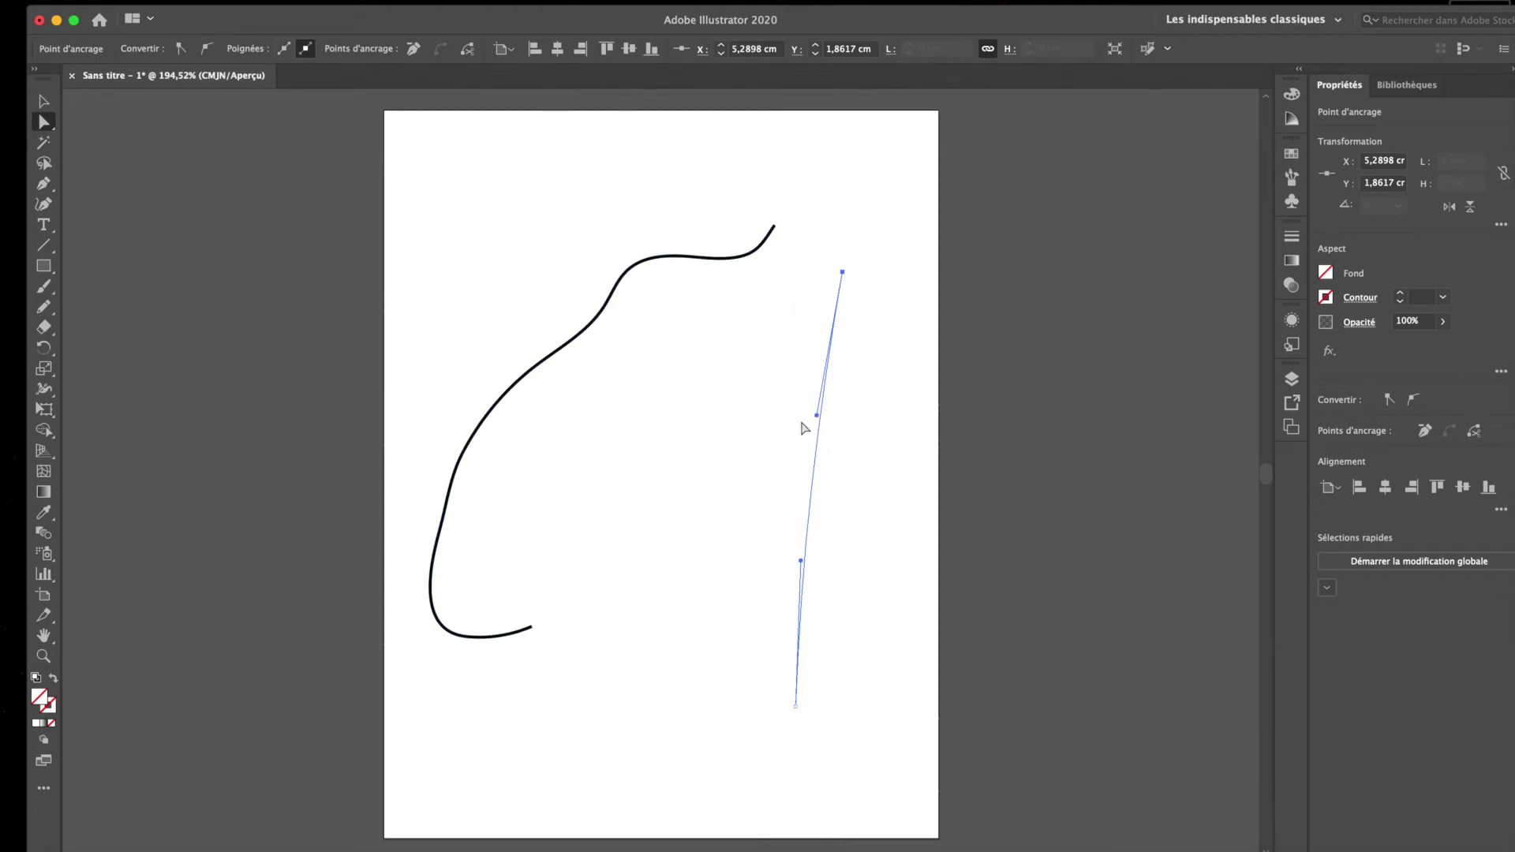
left_click_drag(817, 415, 891, 408)
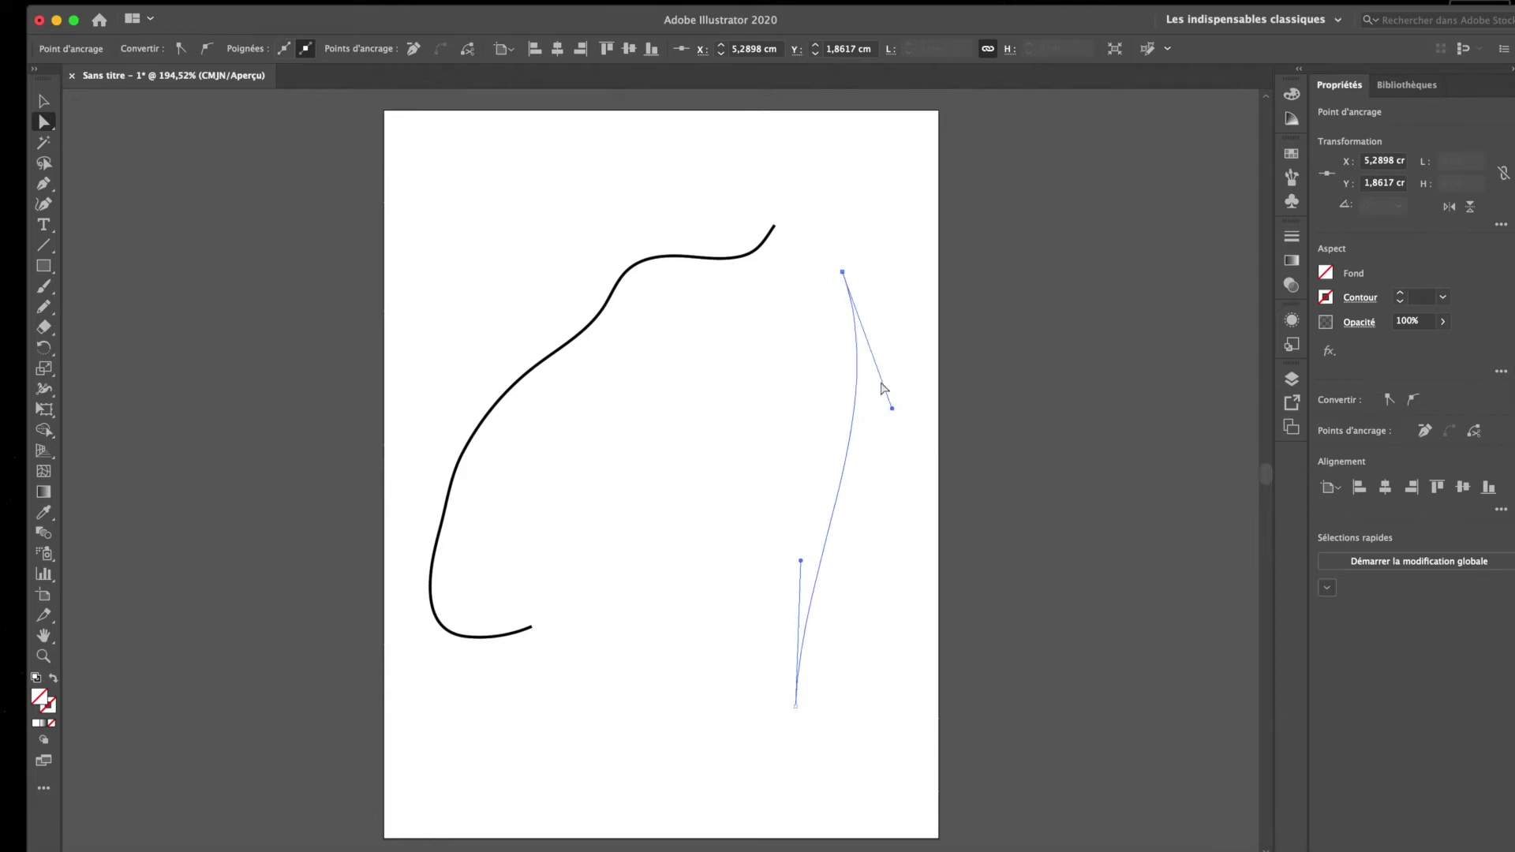
- Copy the large curve's stroke onto both unstroked lines with the Eyedropper, and delete the line drawn with Précis fidelity
key("v")
left_click_drag(664, 375, 953, 635)
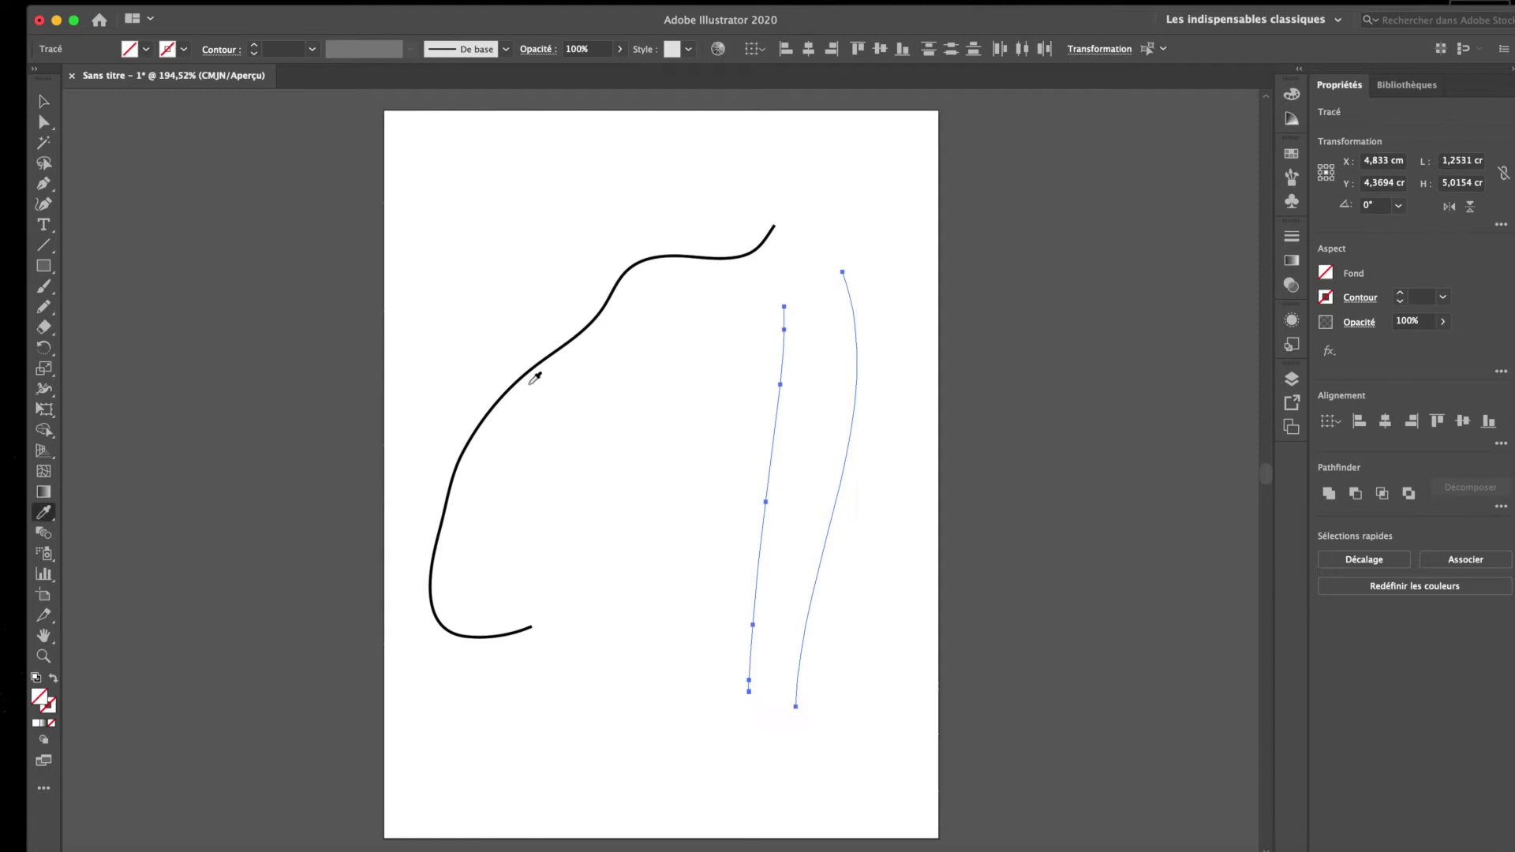
left_click(531, 362)
key("v")
left_click(663, 513)
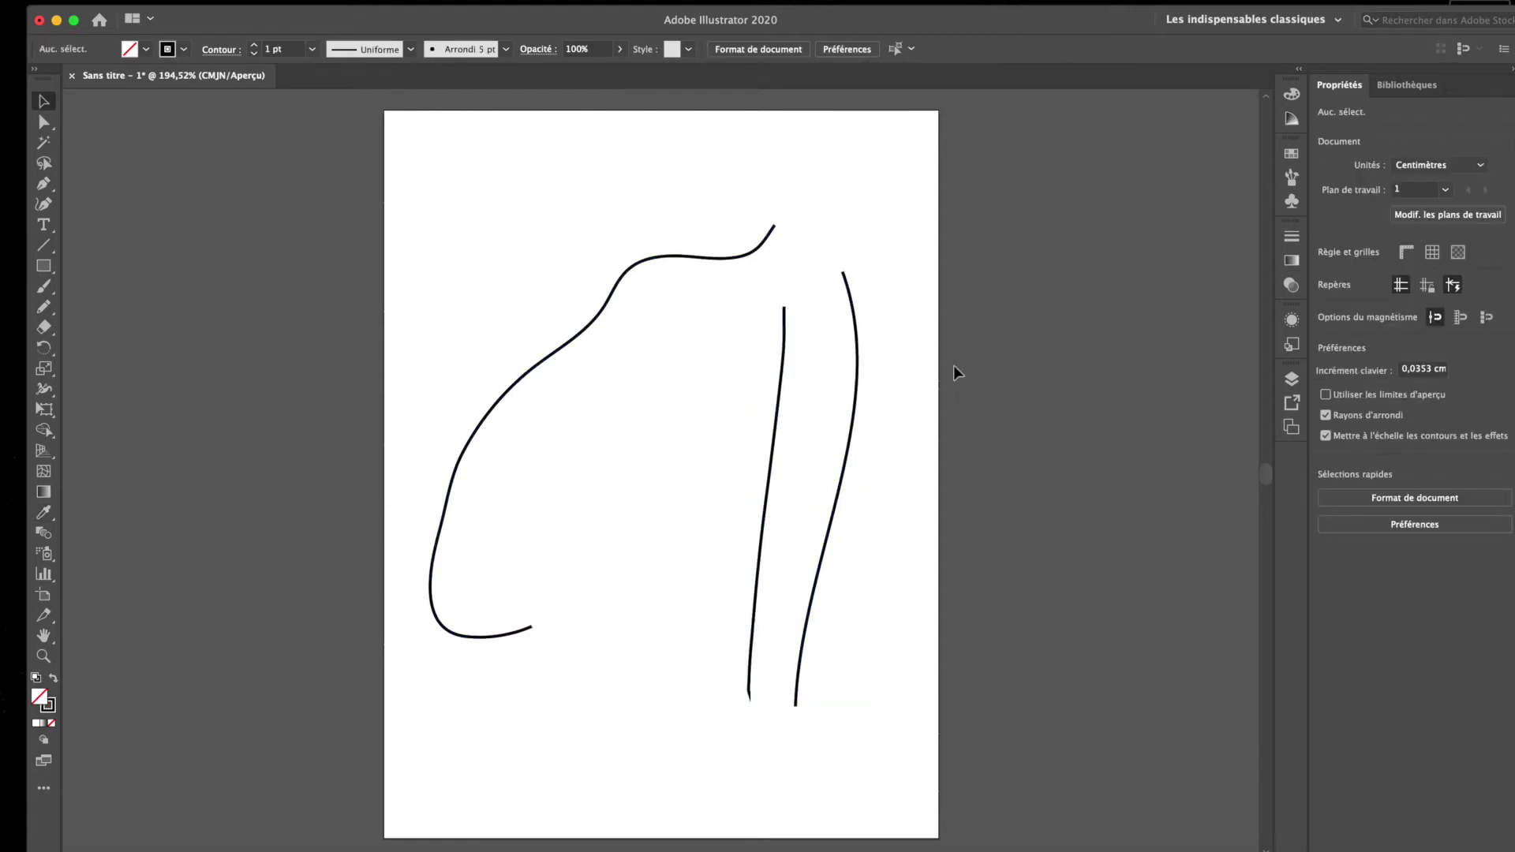
left_click_drag(751, 654, 758, 625)
key("Delete")
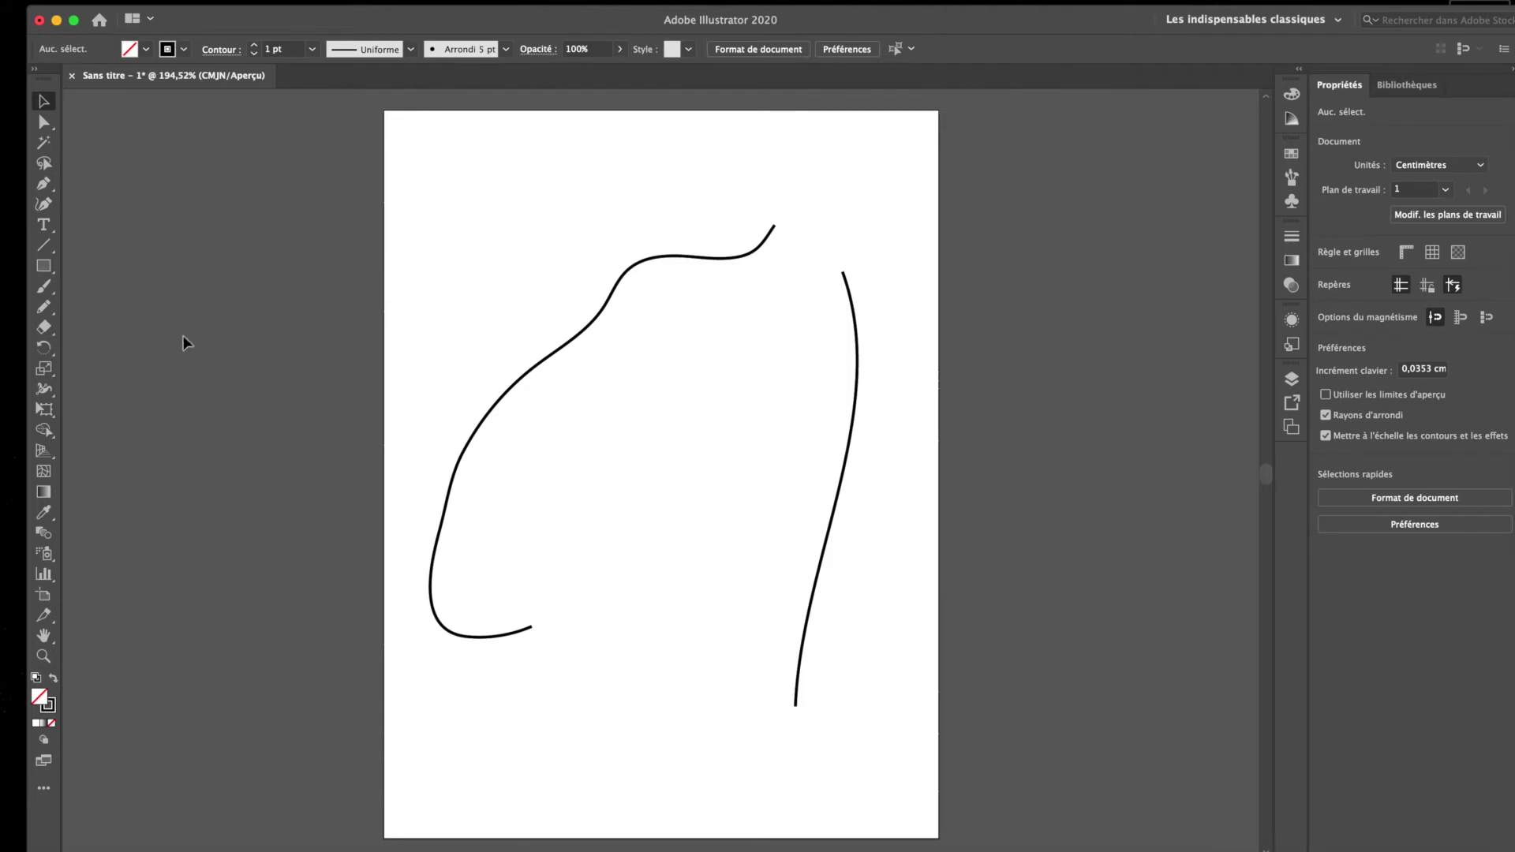
- Review the Pencil tool options without changing them, and delete all remaining paths from the artboard
double_click(44, 306)
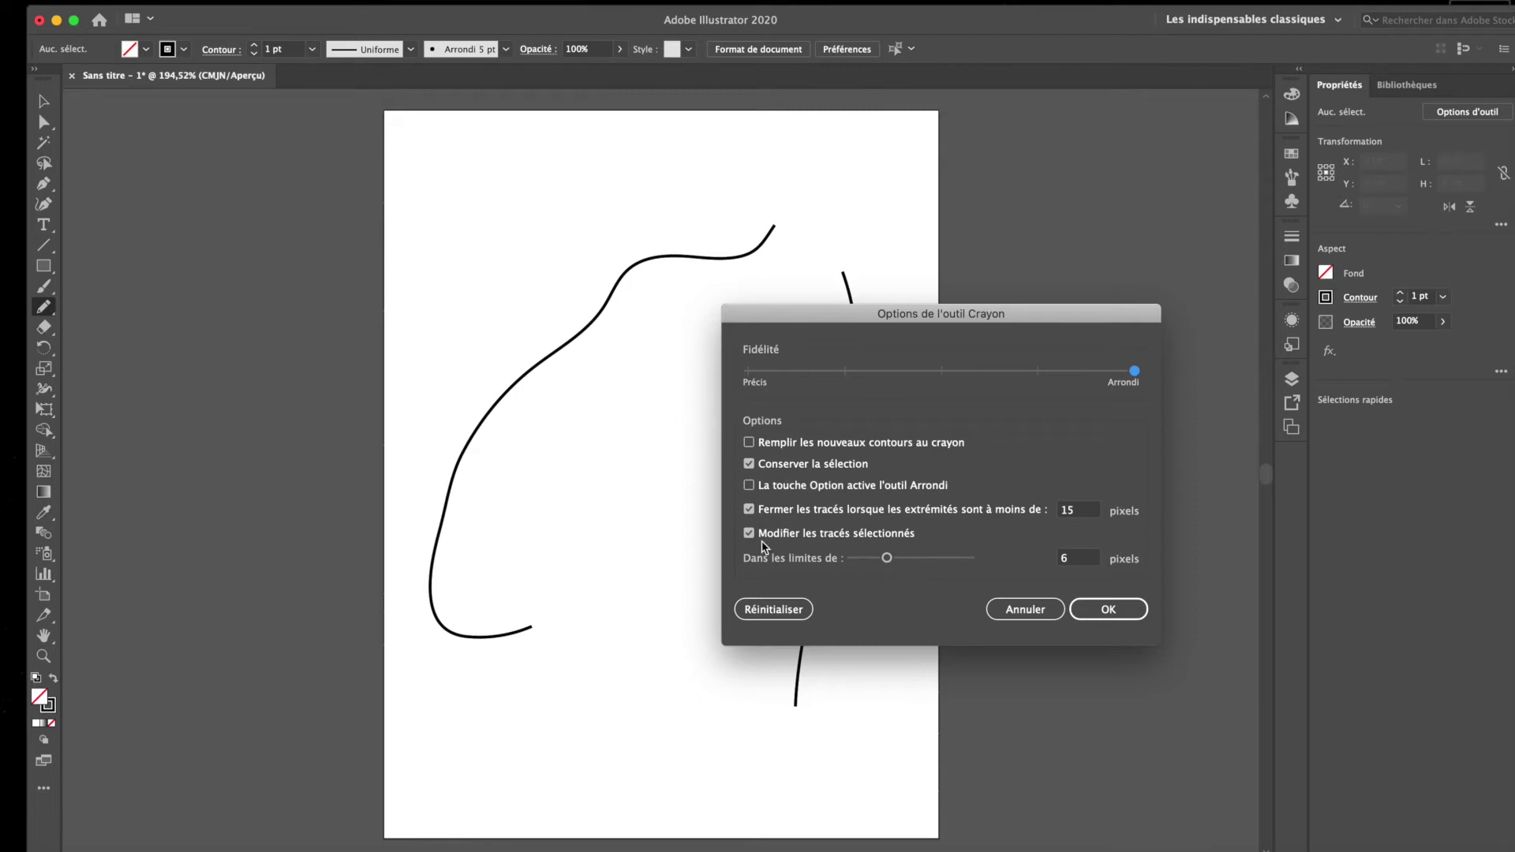
left_click(1051, 621)
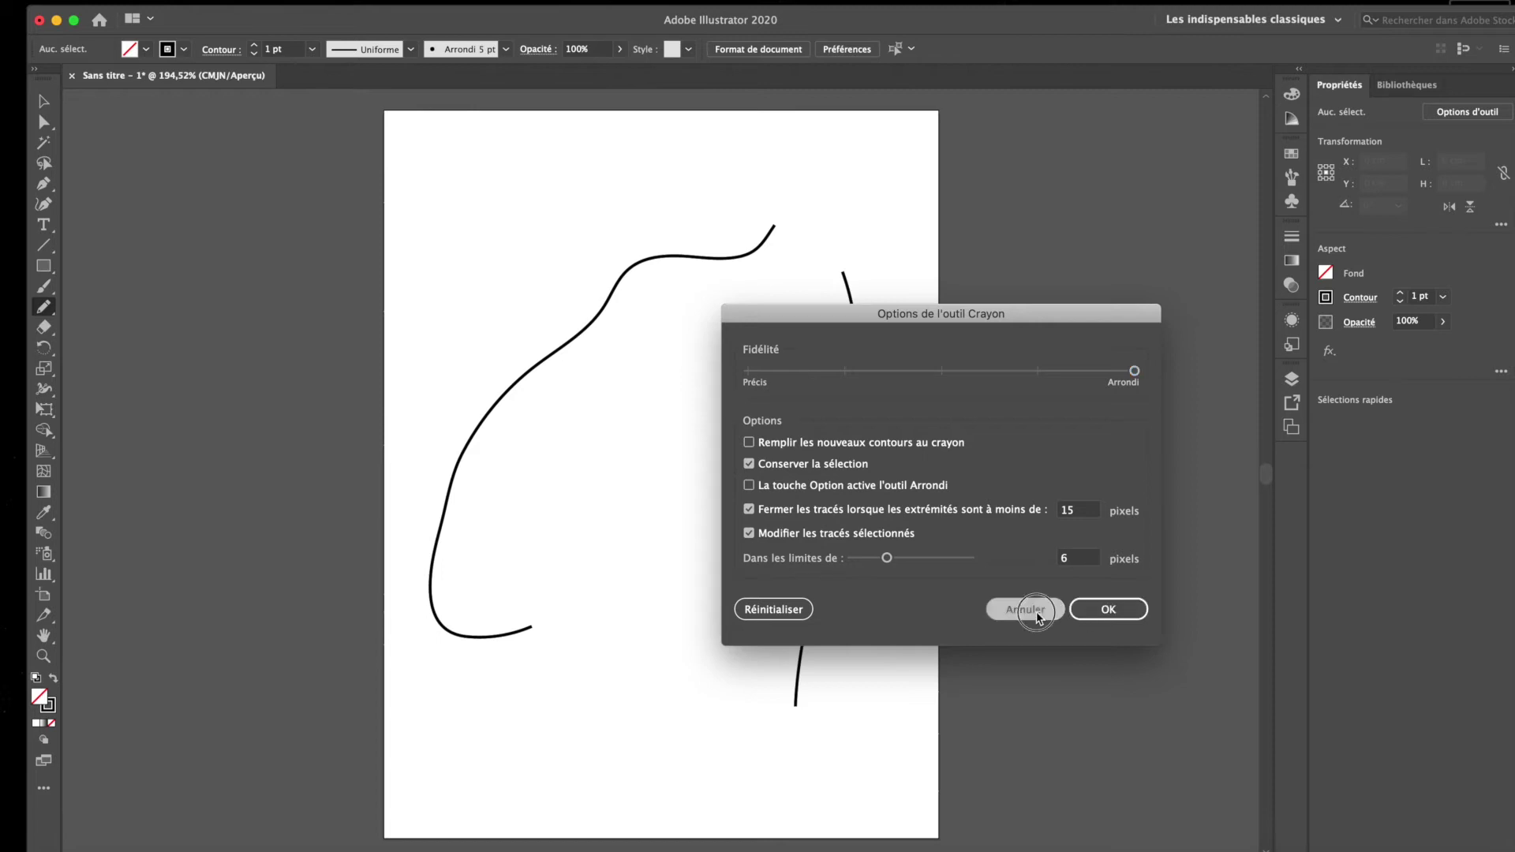
key("v")
left_click_drag(425, 163, 881, 735)
key("Delete")
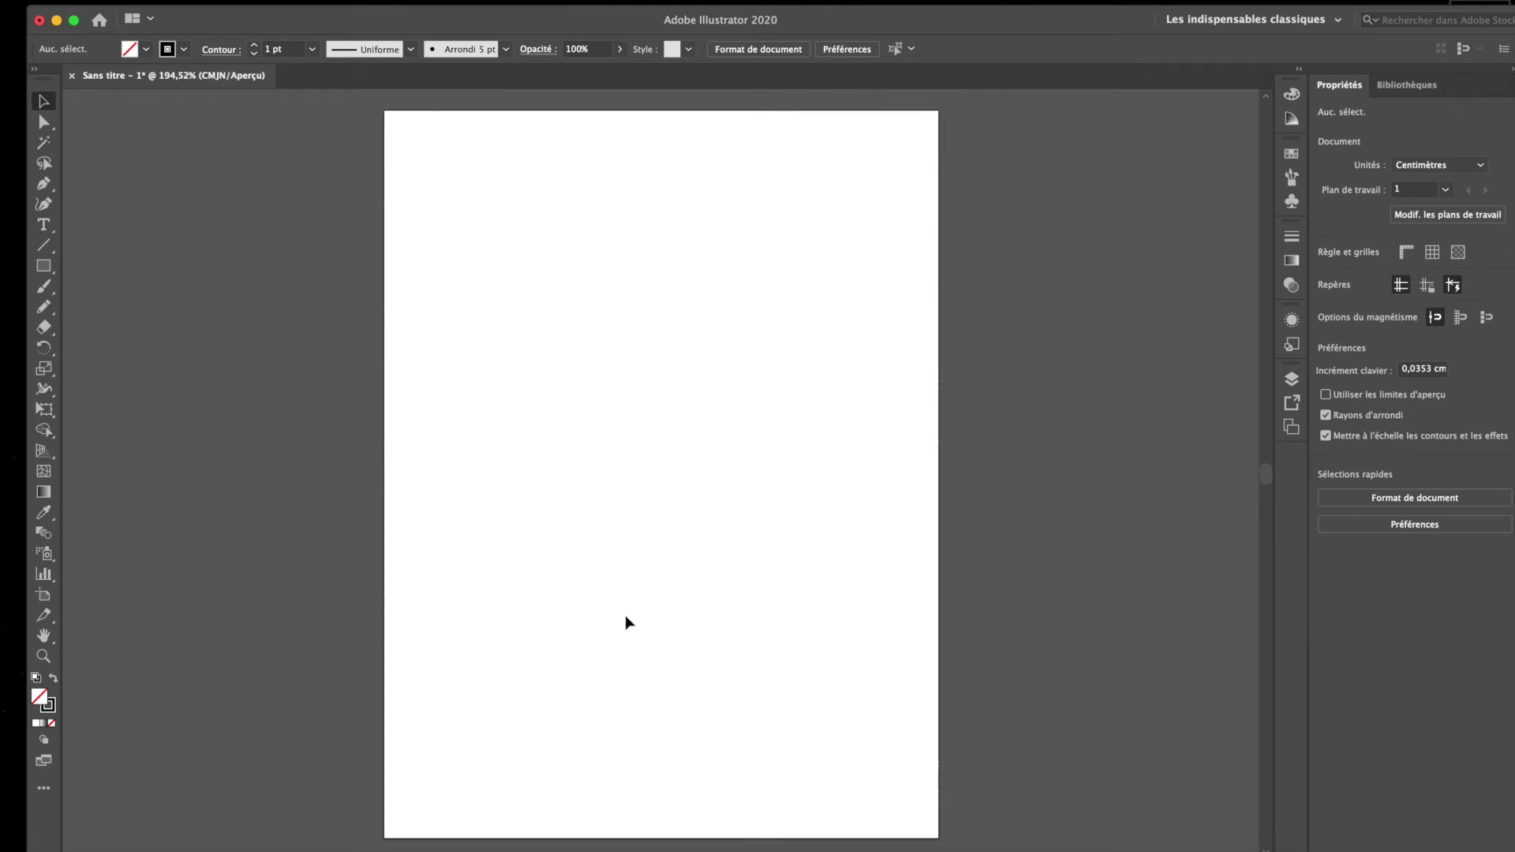
- Draw a horizontal straight line about 3.2 cm long in the lower half of the artboard and select it
key("backslash")
left_click_drag(486, 552, 764, 551)
key("v")
left_click(589, 639)
left_click_drag(520, 483, 637, 599)
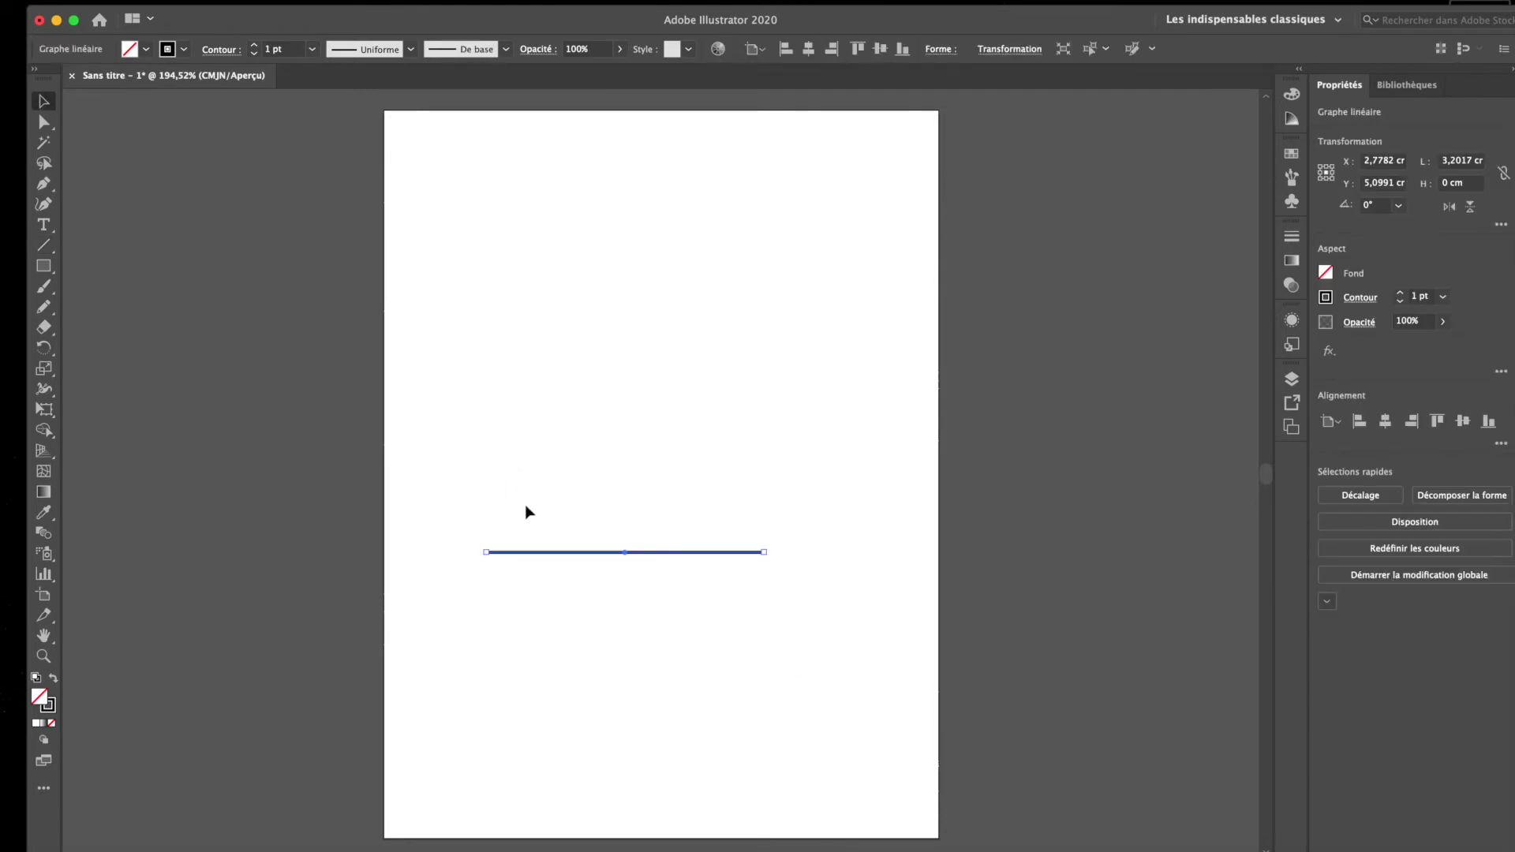
- Set the horizontal line's stroke weight to 5 pt and reselect the line
left_click(254, 45)
left_click(254, 45)
left_click(254, 45)
left_click(255, 45)
left_click(529, 614)
left_click_drag(496, 511, 743, 634)
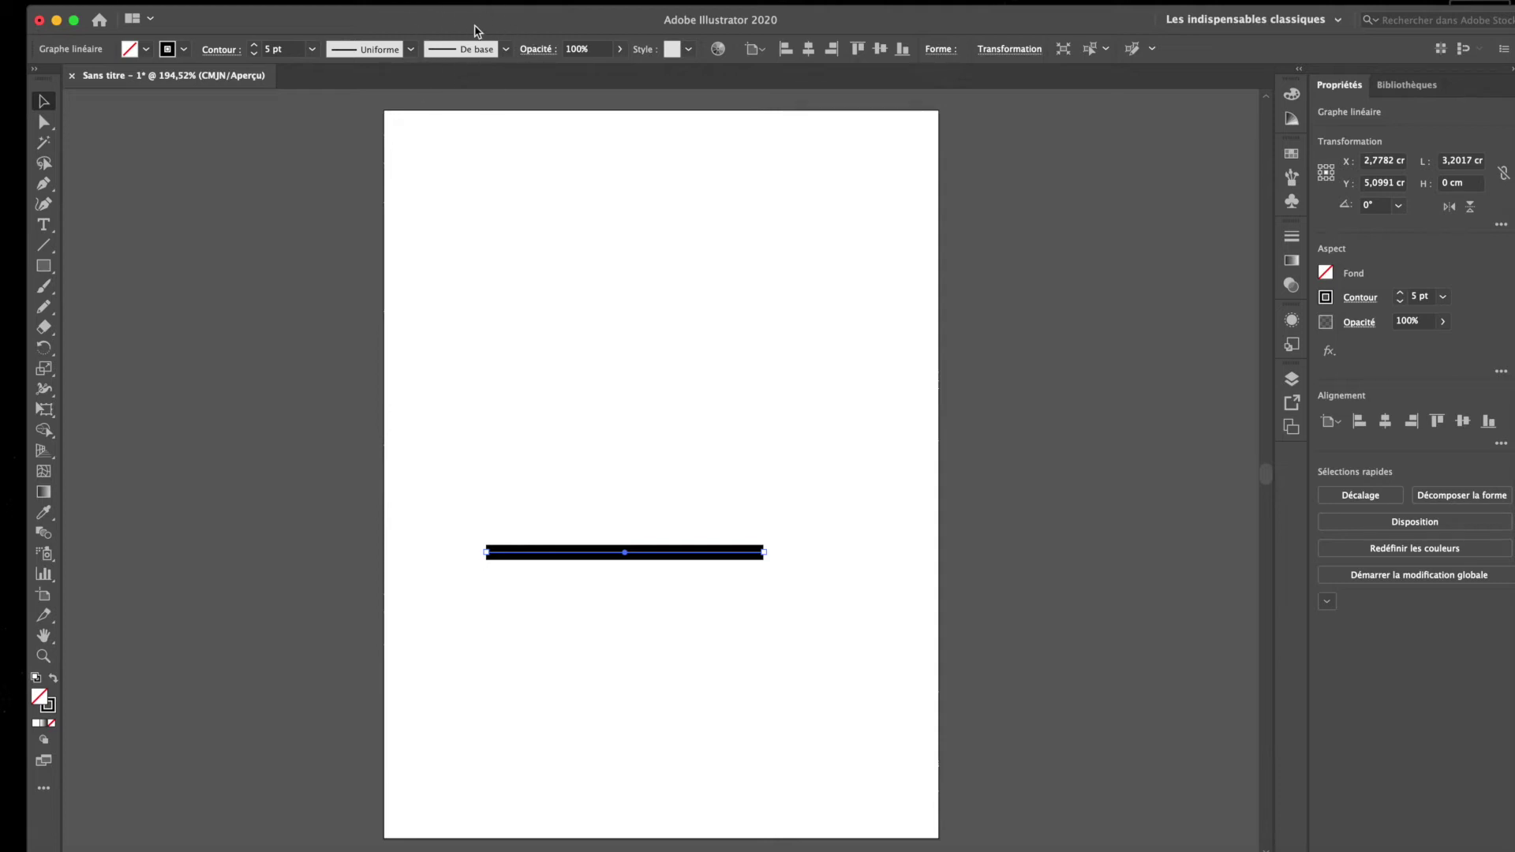
- Enlarge the list of brush definitions and apply the Arrondi 5 pt brush to the horizontal line
left_click(507, 49)
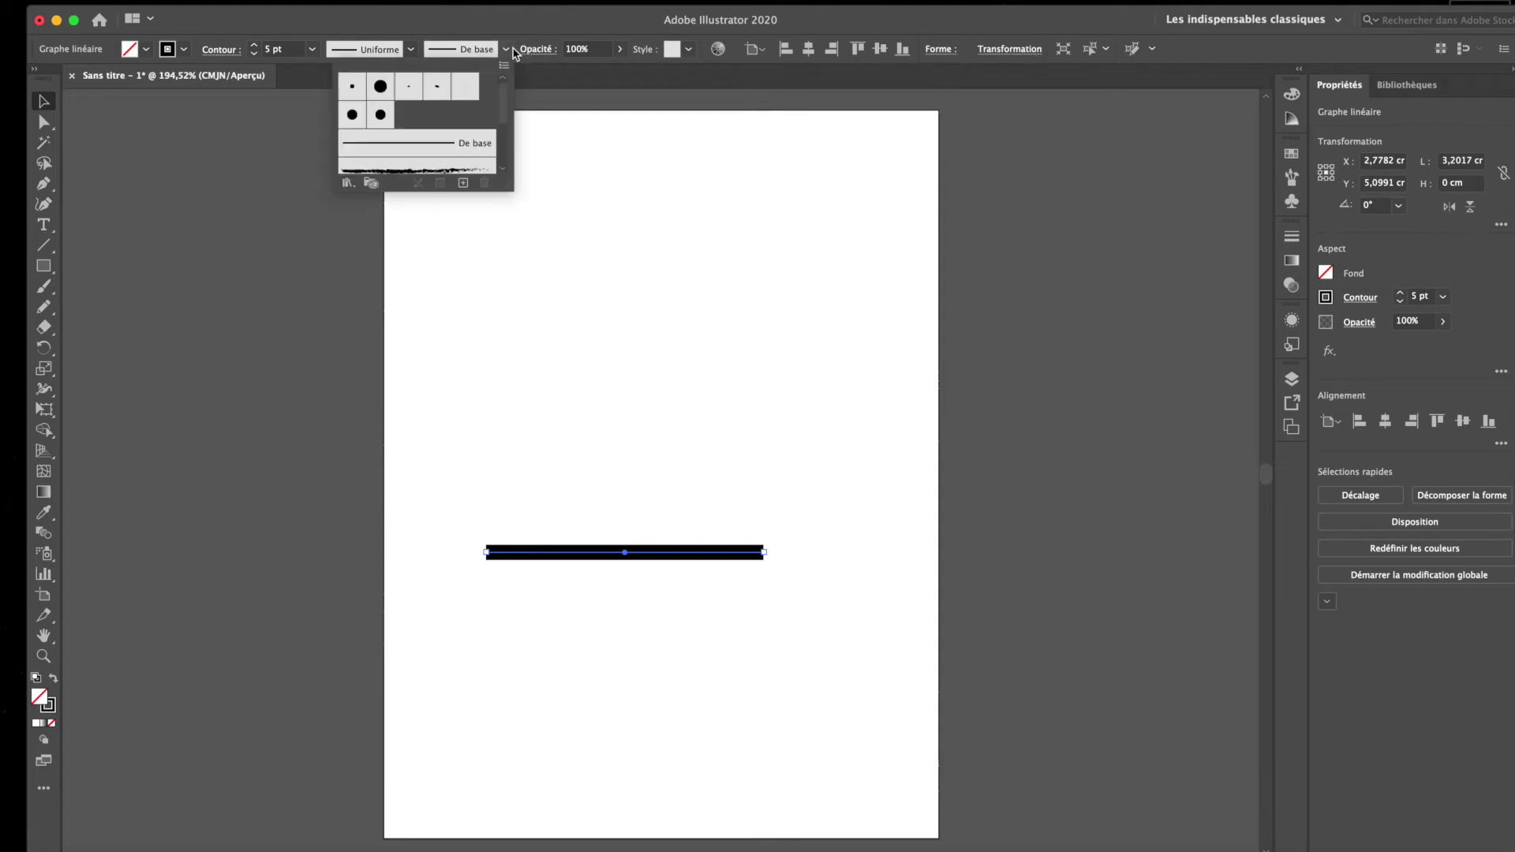
mouse_move(499, 188)
left_mouse_down()
mouse_move(507, 321)
mouse_move(513, 291)
left_mouse_up()
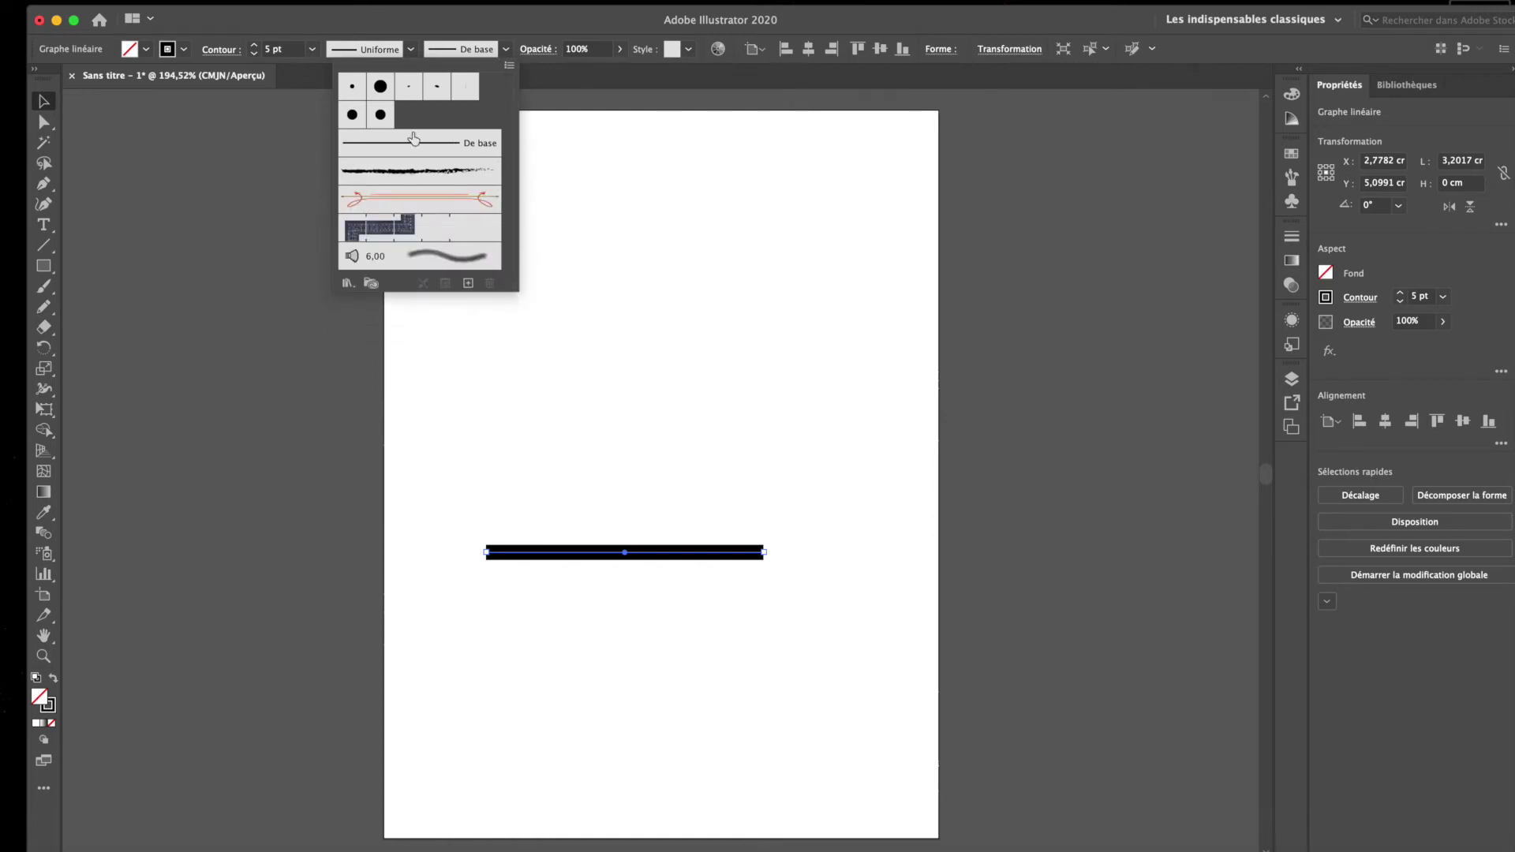
left_click(379, 86)
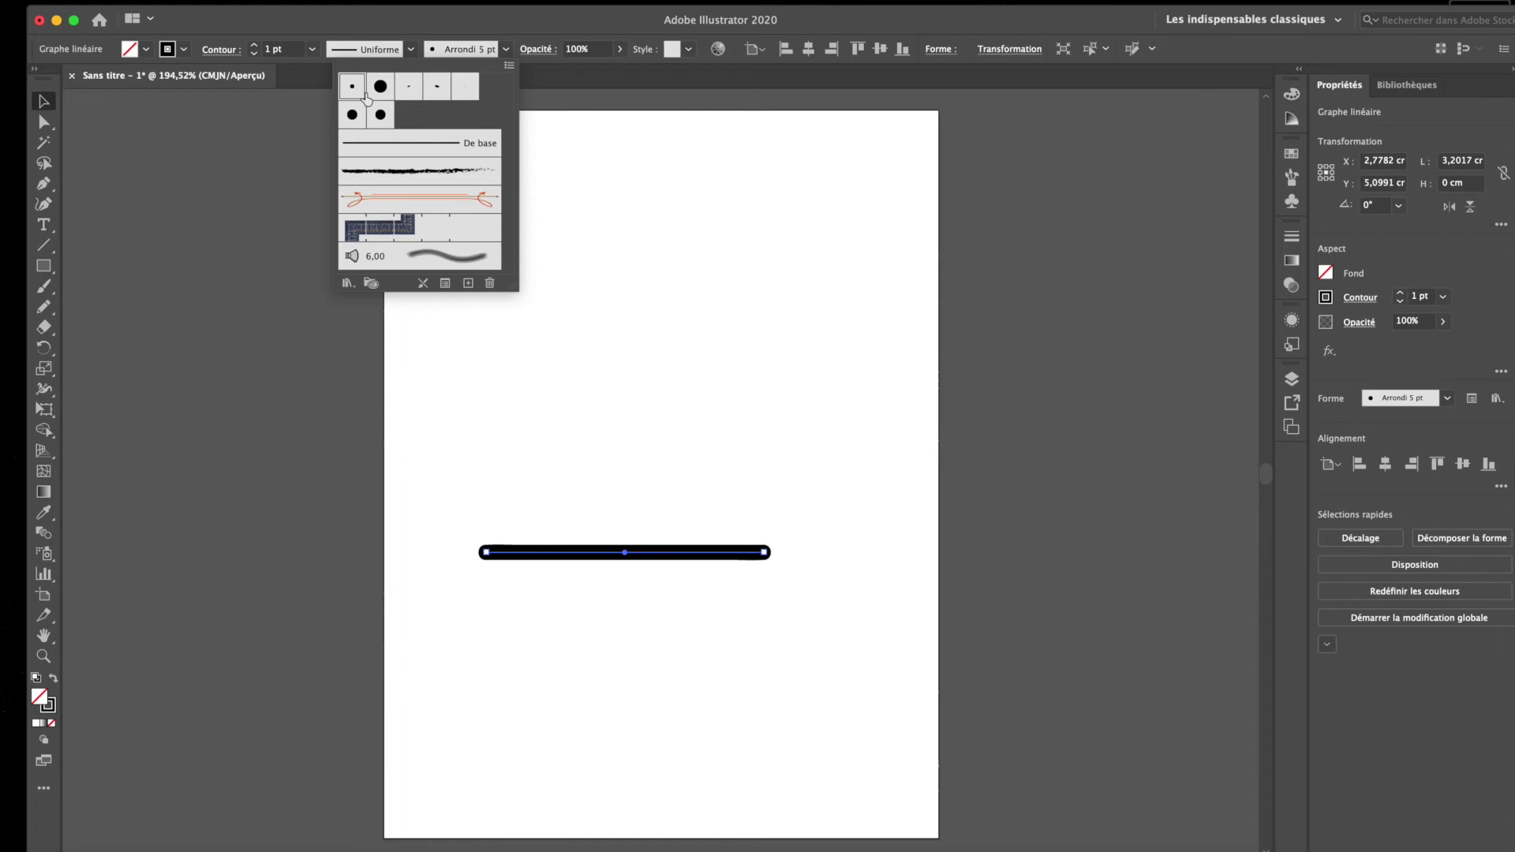
- Try the larger round brush and the Arrondi 5 pt brush on the horizontal line, and finally restore the De base brush
left_click(380, 88)
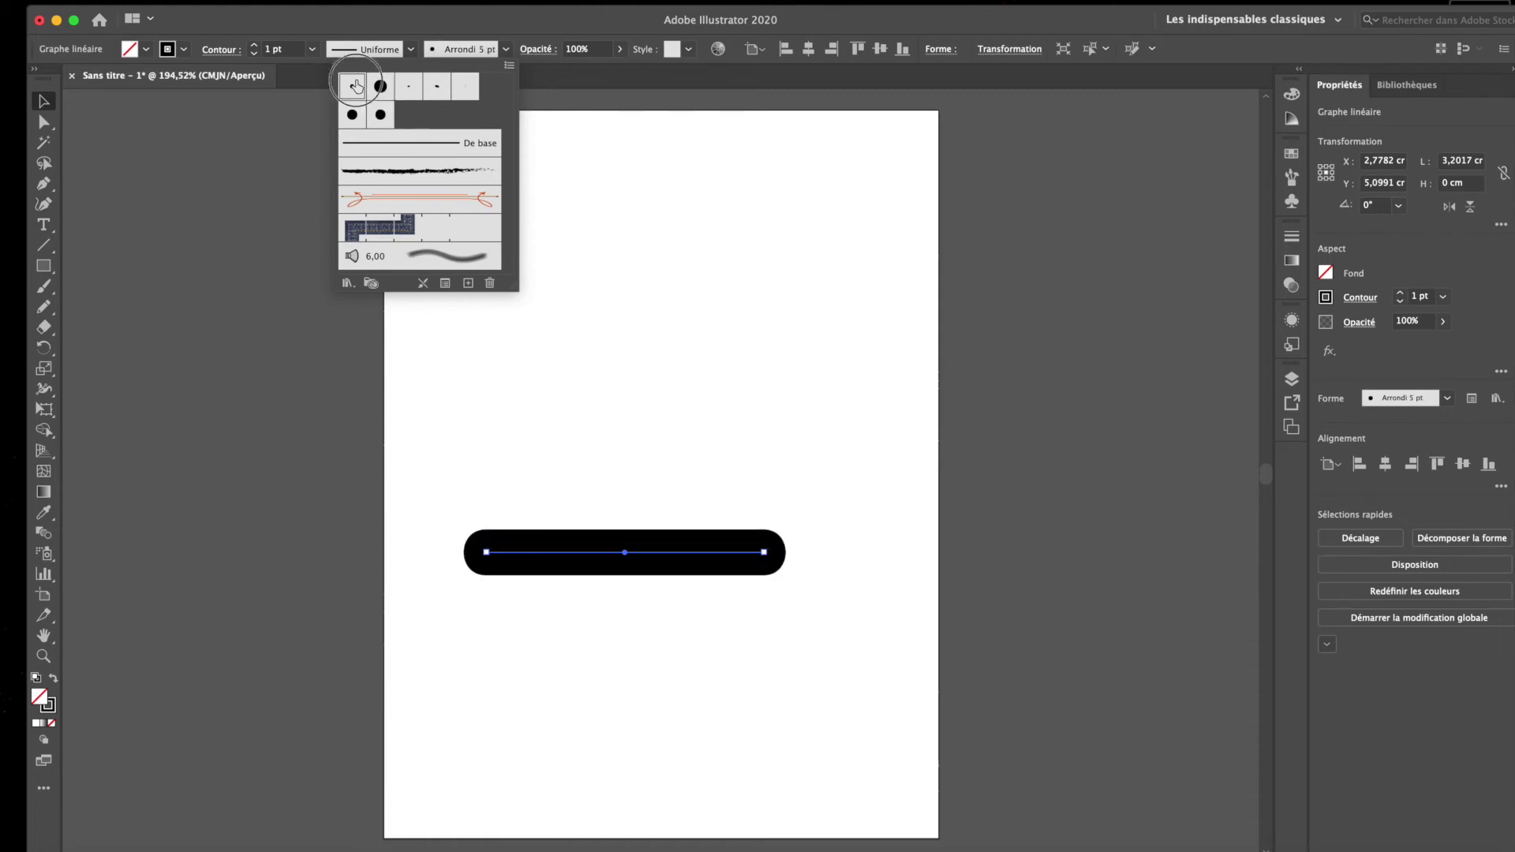
left_click(352, 86)
left_click(400, 142)
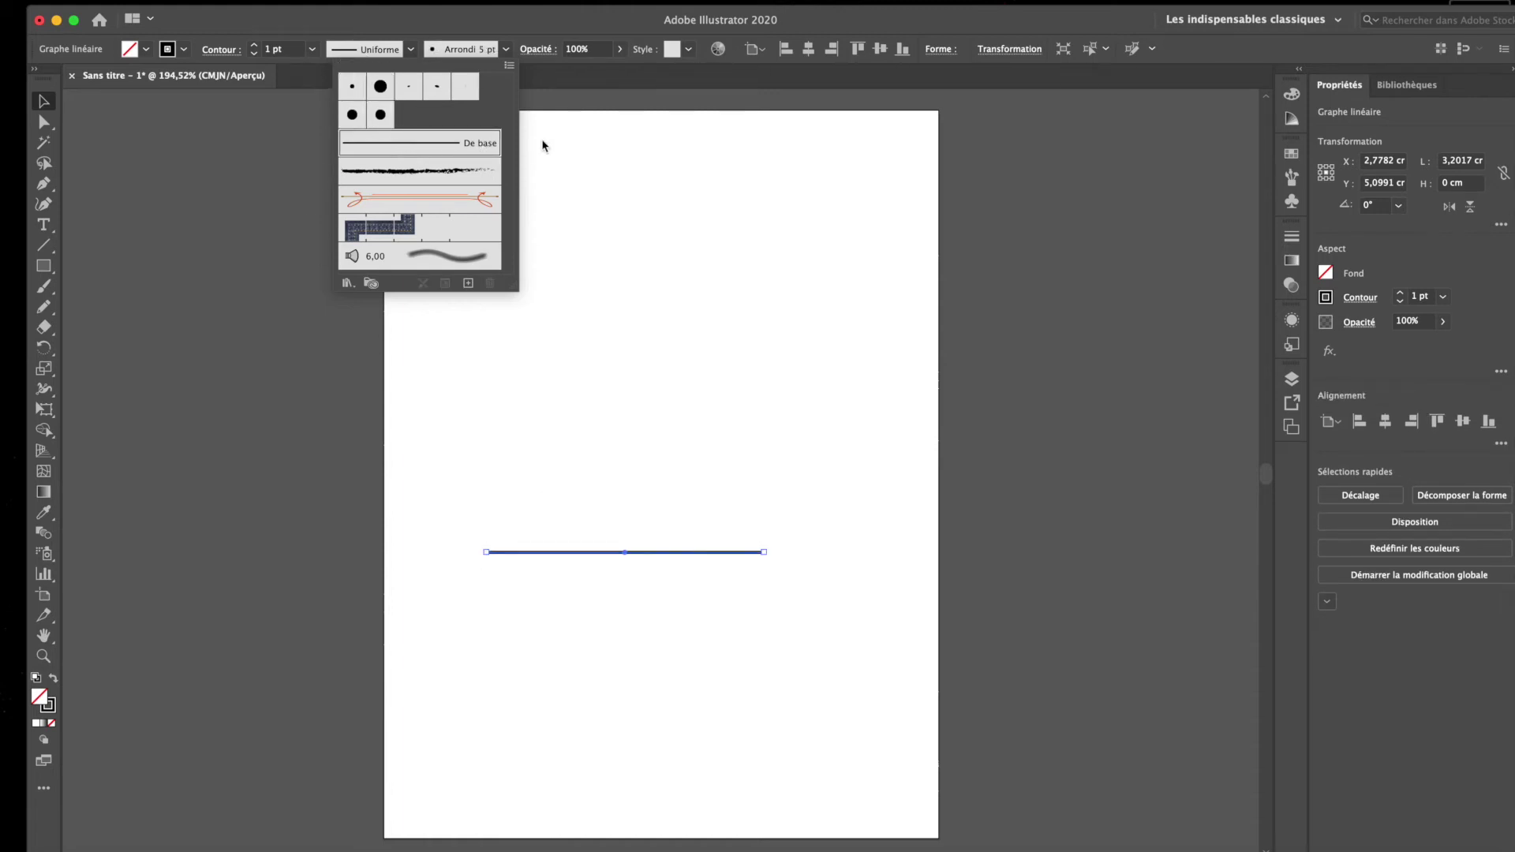
left_click(481, 89)
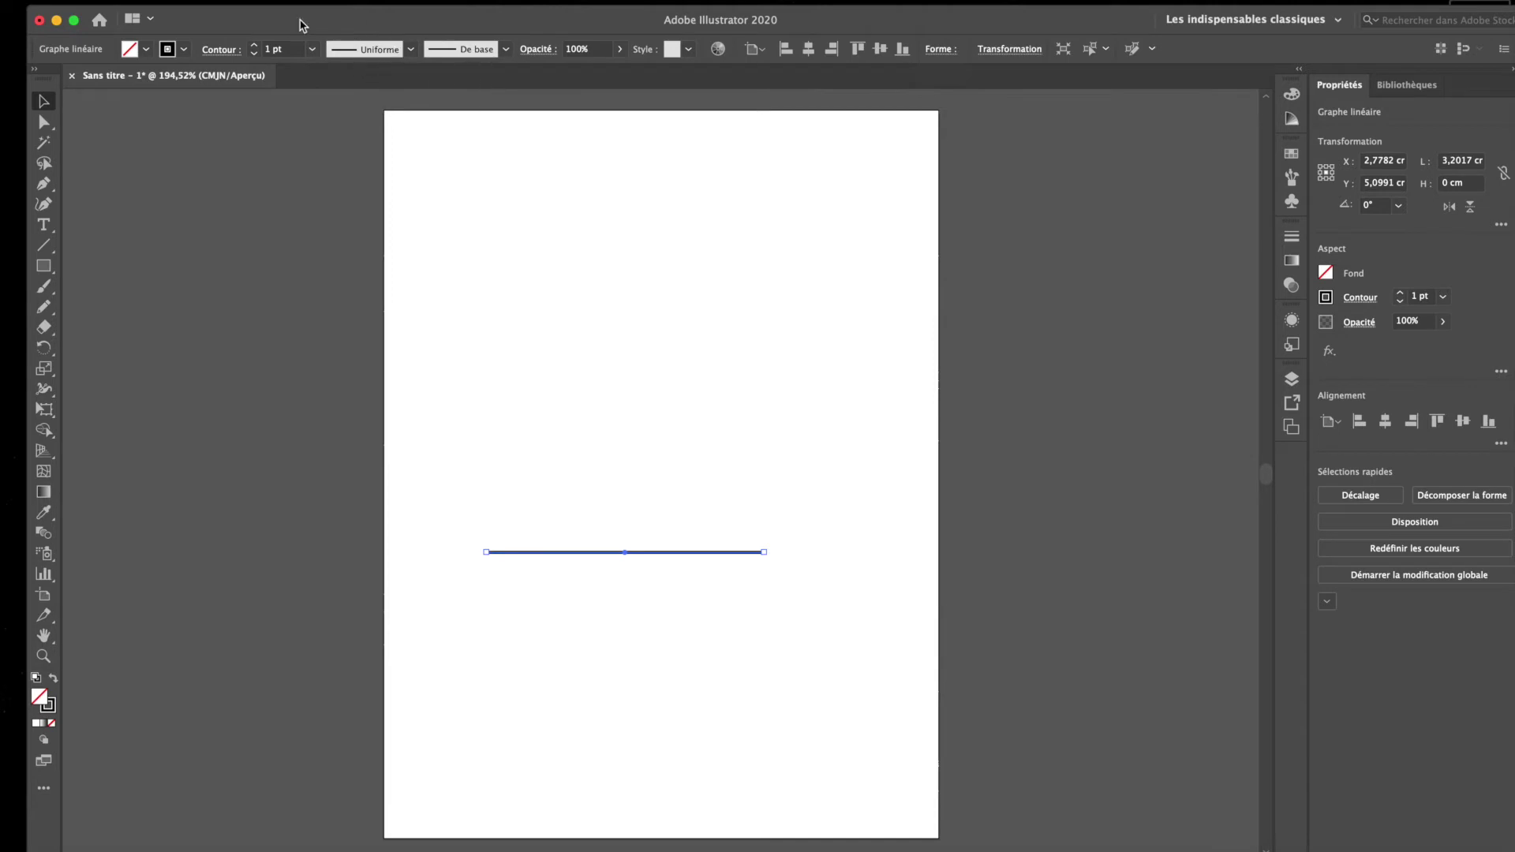
- Set the line's stroke weight to 5 pt and apply the elliptical width profile tapering evenly at both ends
left_click(254, 45)
left_click(253, 45)
left_click(254, 45)
left_click(253, 45)
left_click(410, 49)
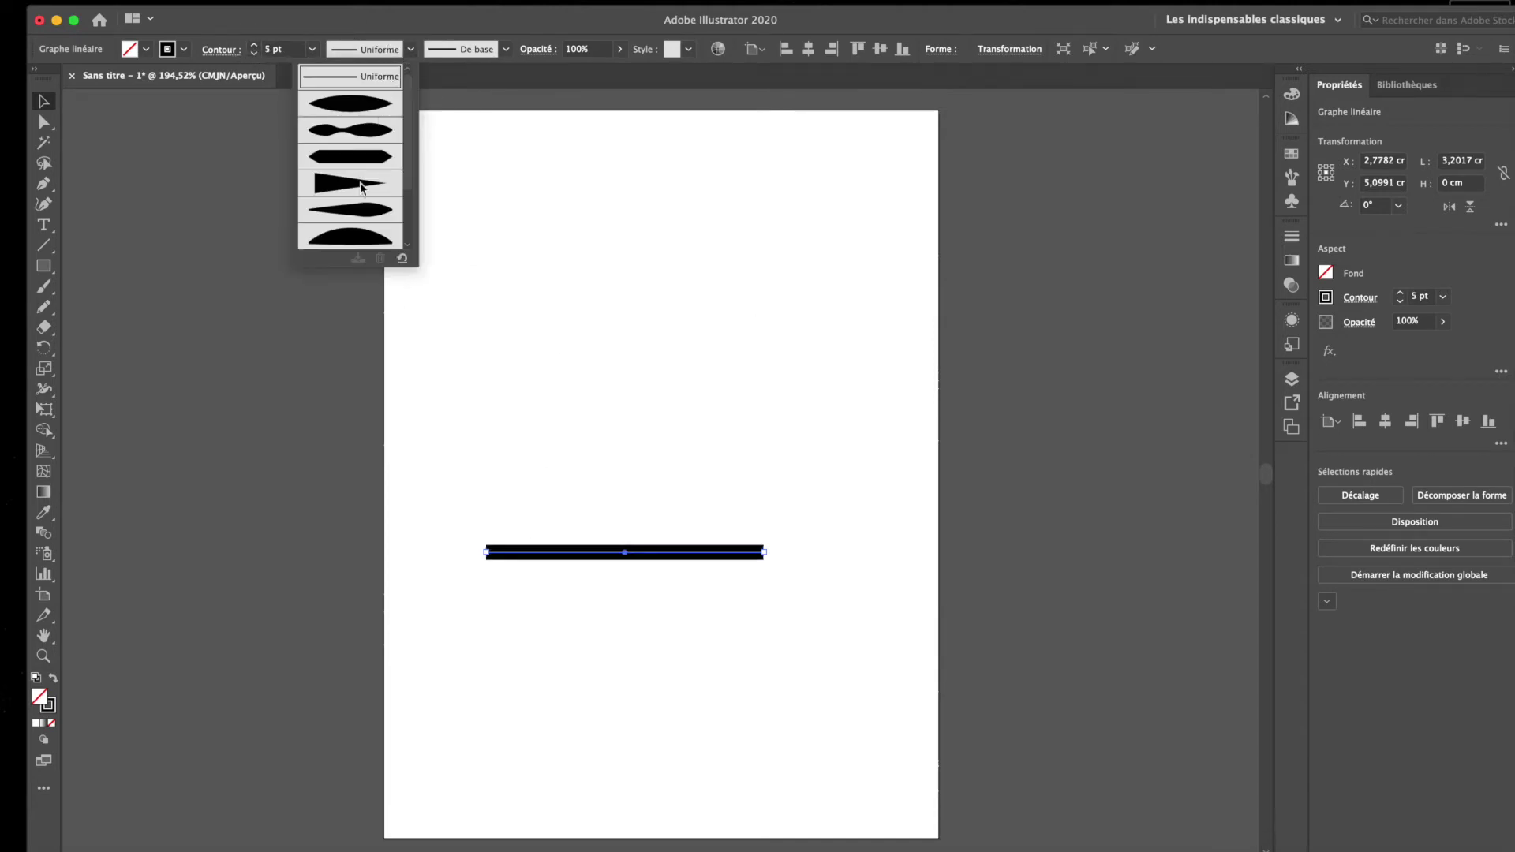
left_click(352, 104)
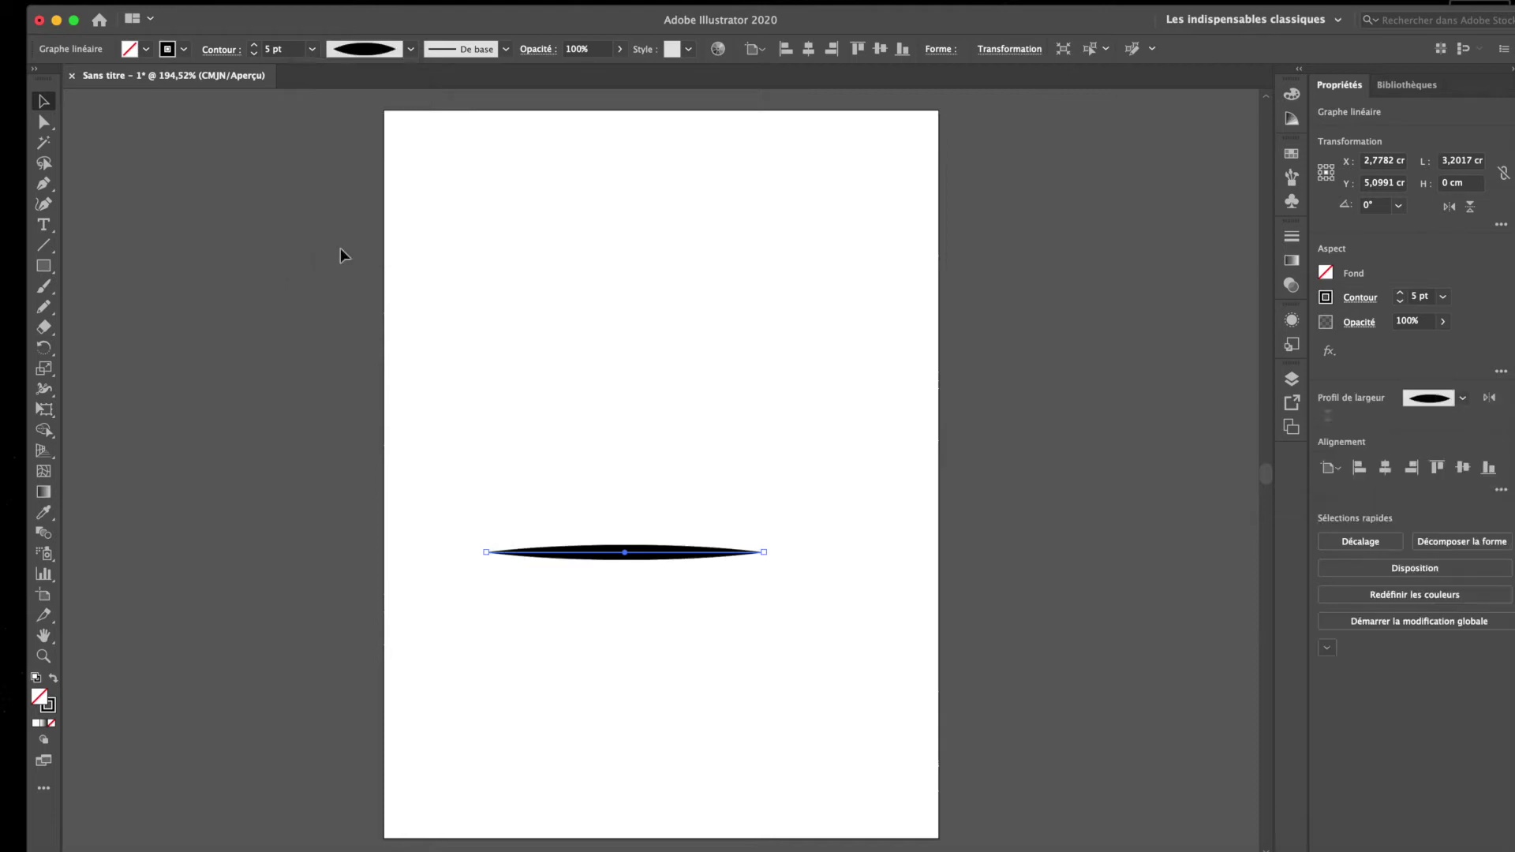
- Duplicate the tapered line upward three times at an even spacing of about 0.62 cm
left_click(632, 480)
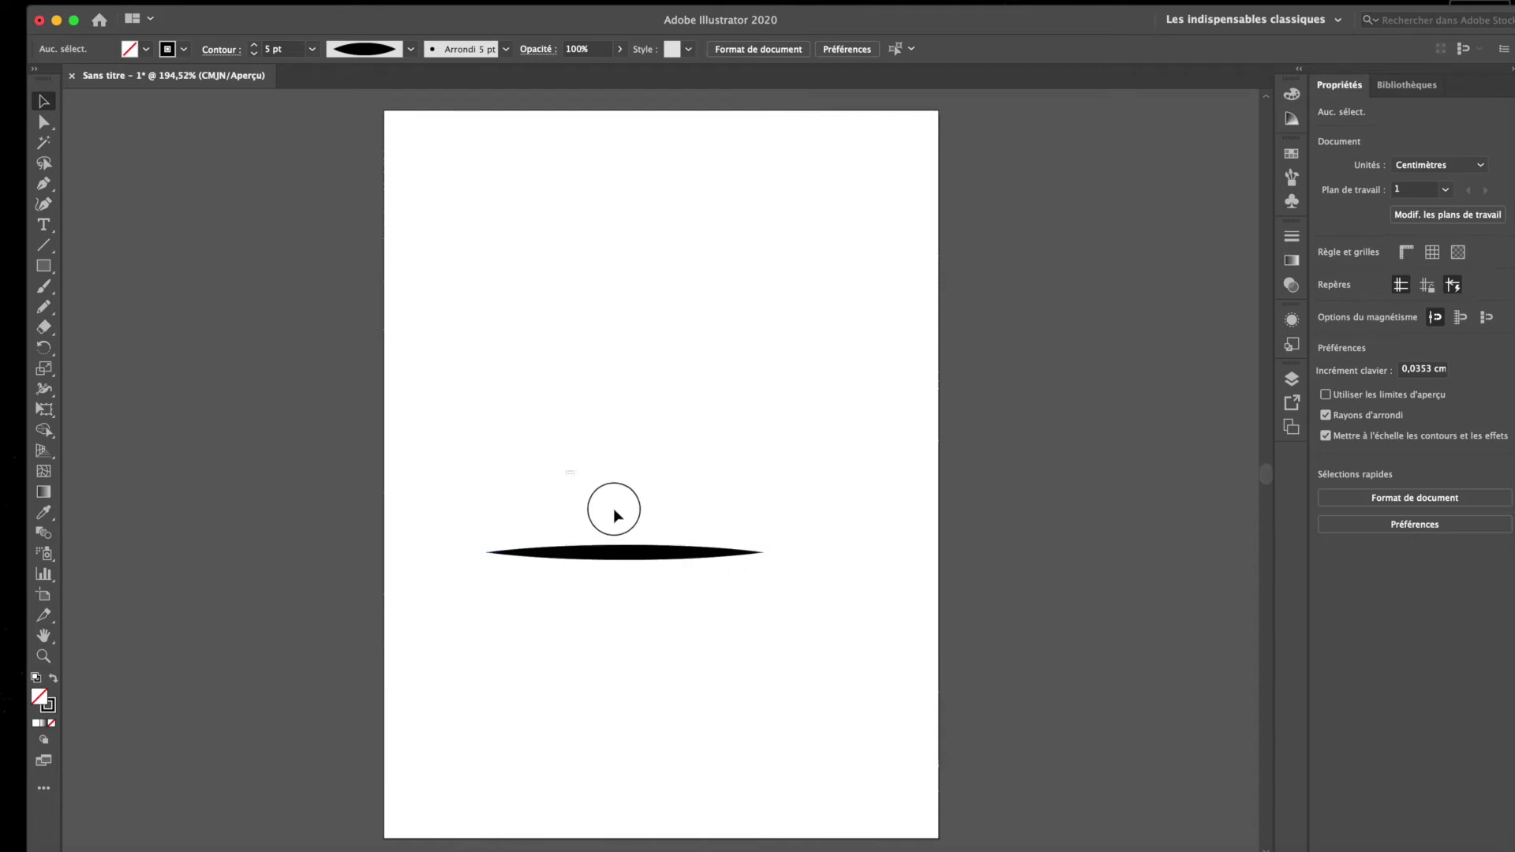
left_click(616, 552)
left_click_drag(613, 557, 612, 500)
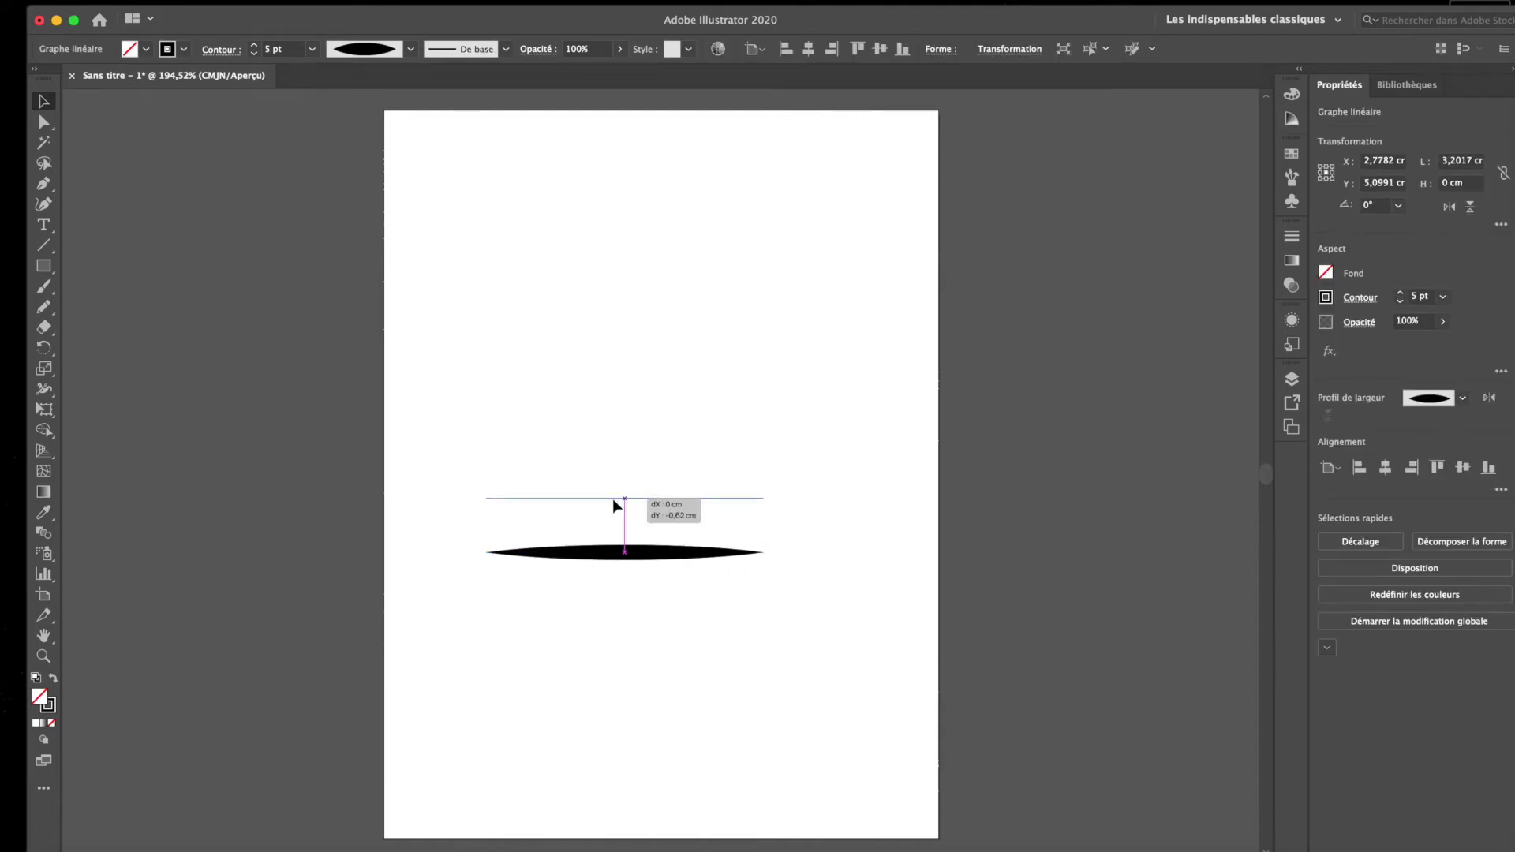
key("super+d")
key("super+d")
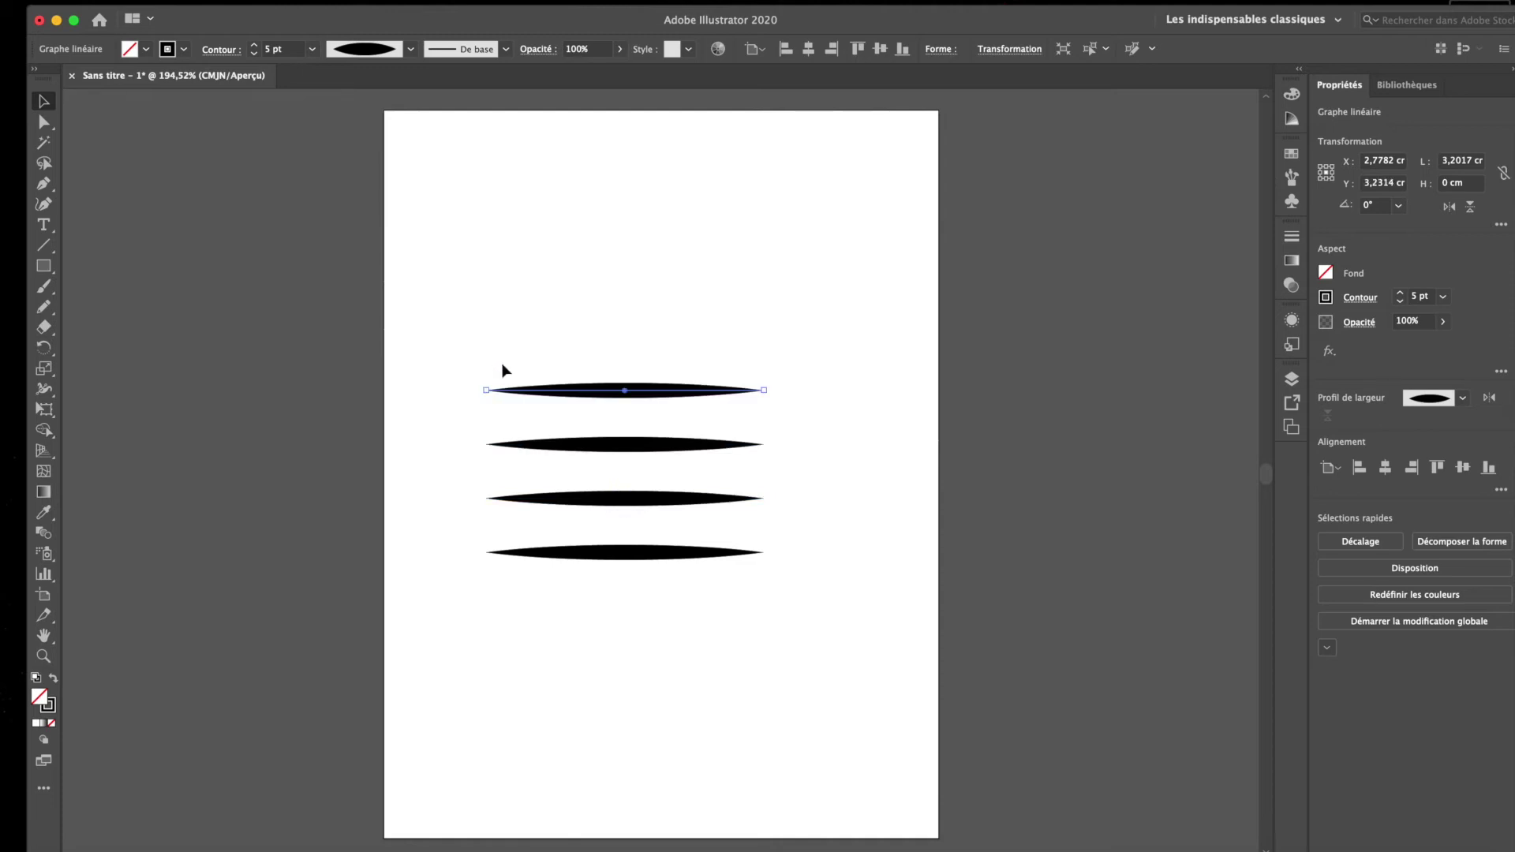
- Apply the elongated hexagonal width profile to the uppermost line, the triangular one to the second line and the half-arc one to the third
left_click(371, 53)
left_click(361, 132)
left_click(507, 433)
left_click(375, 47)
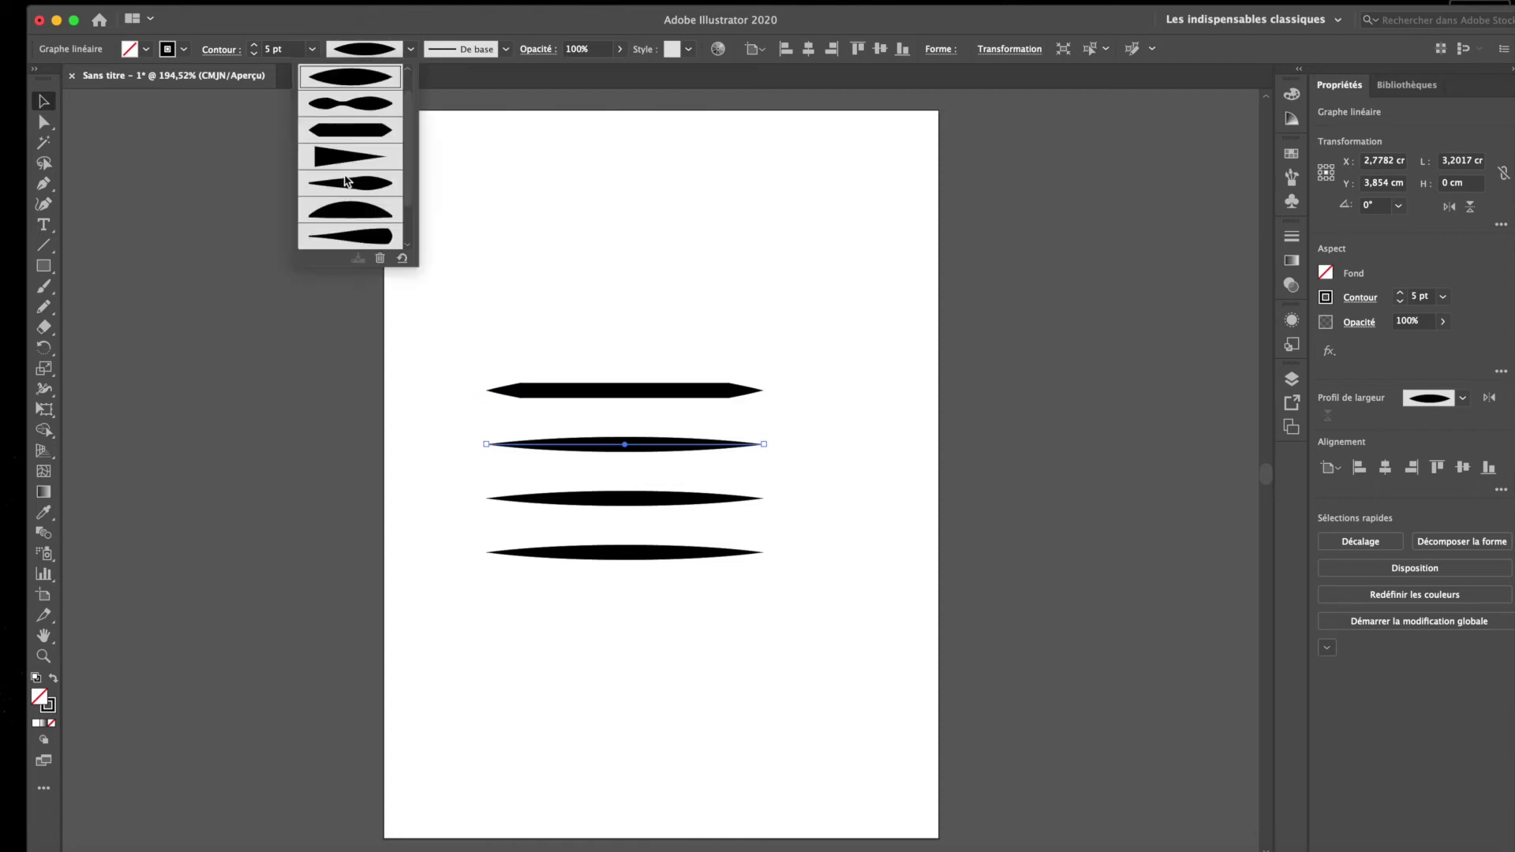
left_click(350, 161)
left_click(569, 500)
left_click(365, 50)
left_click(356, 215)
left_click(465, 566)
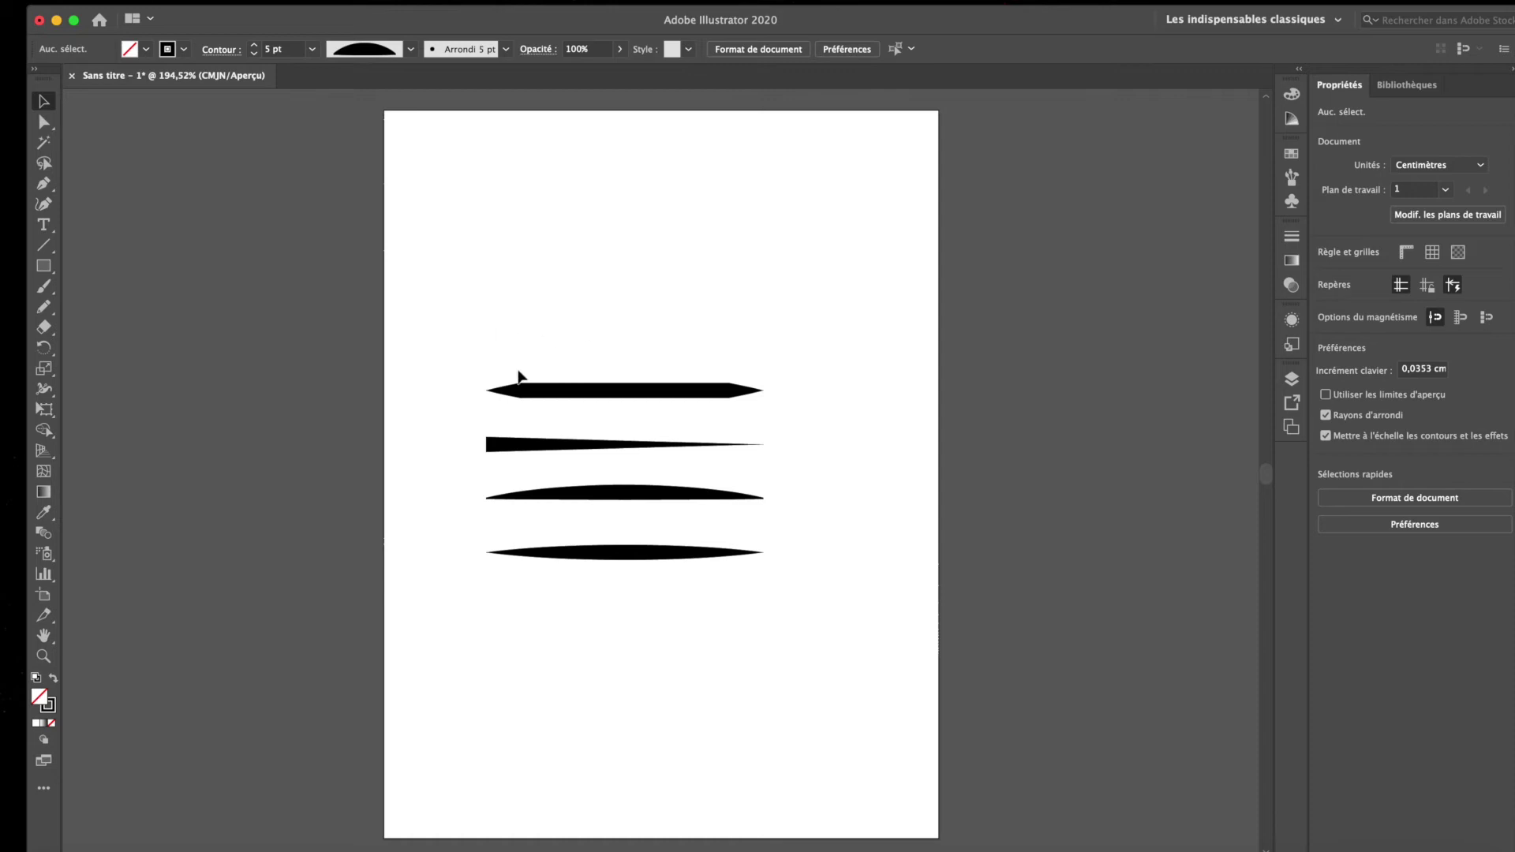
- Redraw the uppermost line with the Pencil tool as an S-curve rising to the right, about 5.1 cm wide and 1.8 cm high
left_click(552, 390)
key("n")
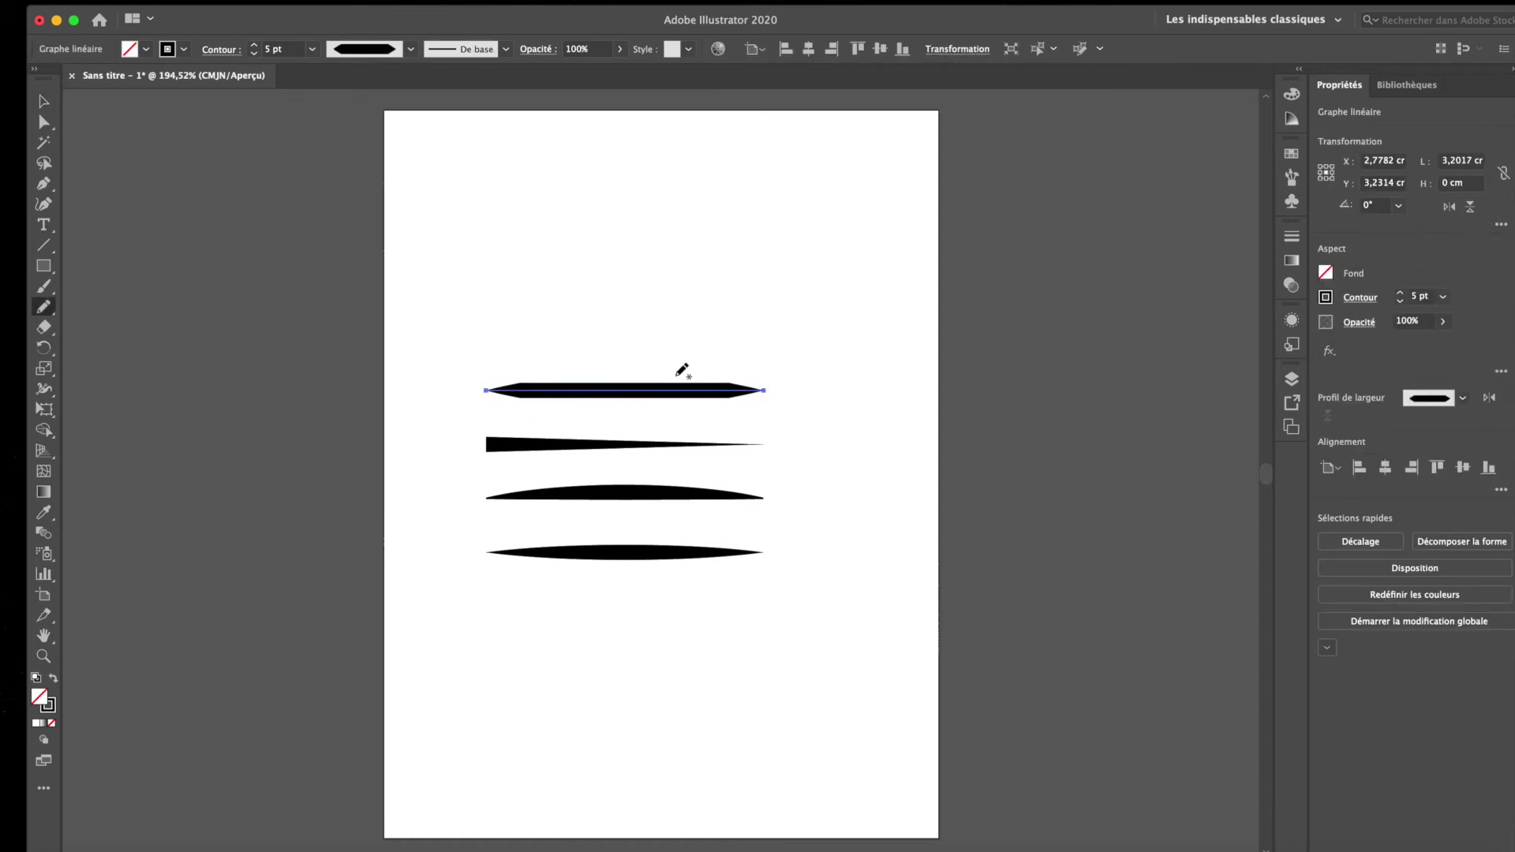
mouse_move(545, 384)
left_mouse_down()
mouse_move(627, 325)
mouse_move(928, 236)
left_mouse_up()
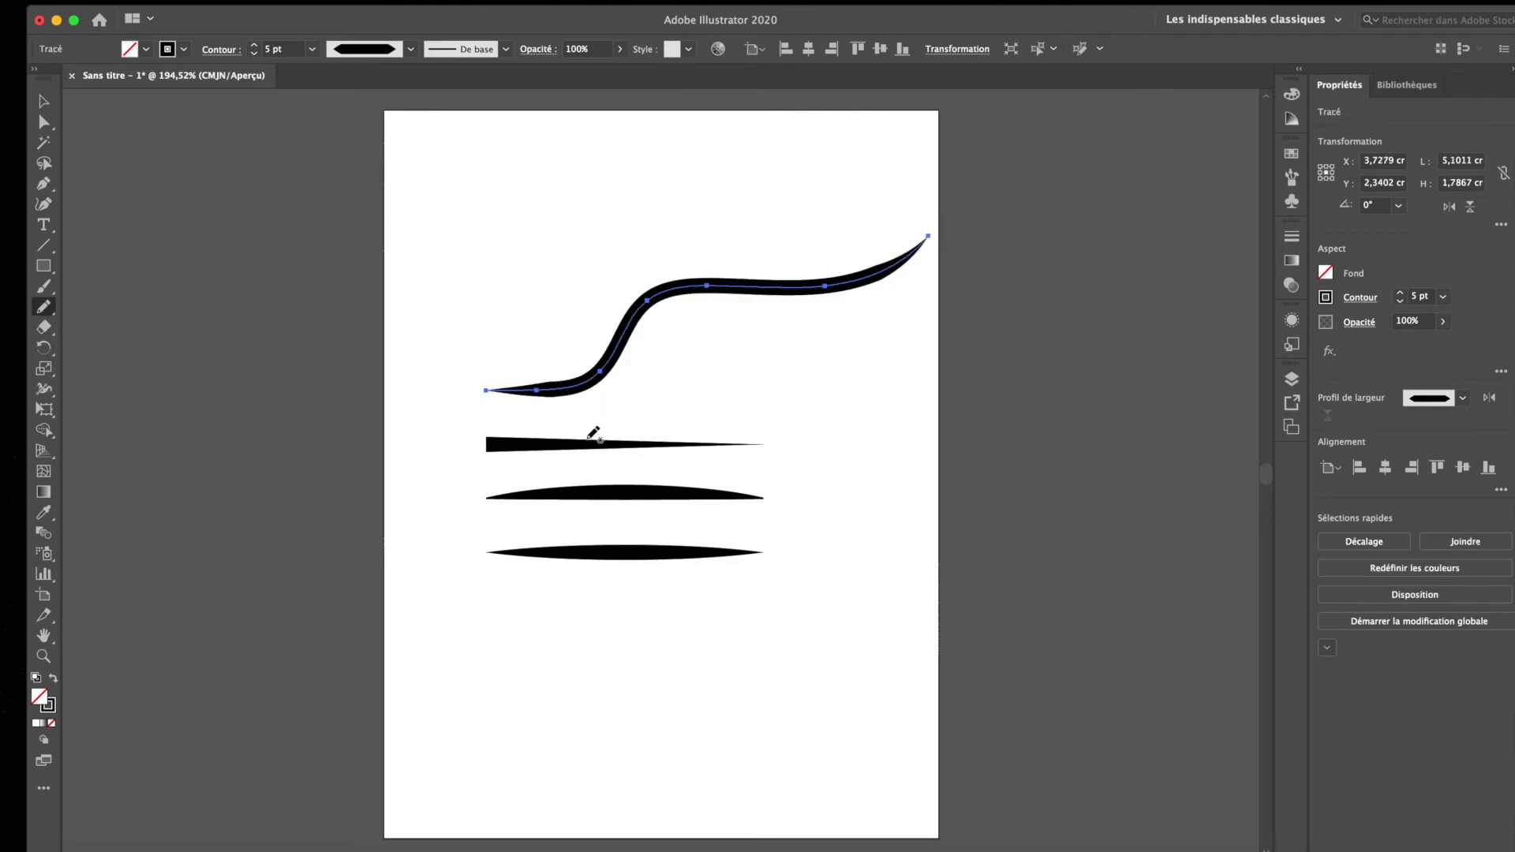
- Redraw the triangular-profile line with the Pencil tool as a rising S-curve about 5.5 cm wide and 2.3 cm high
key("v")
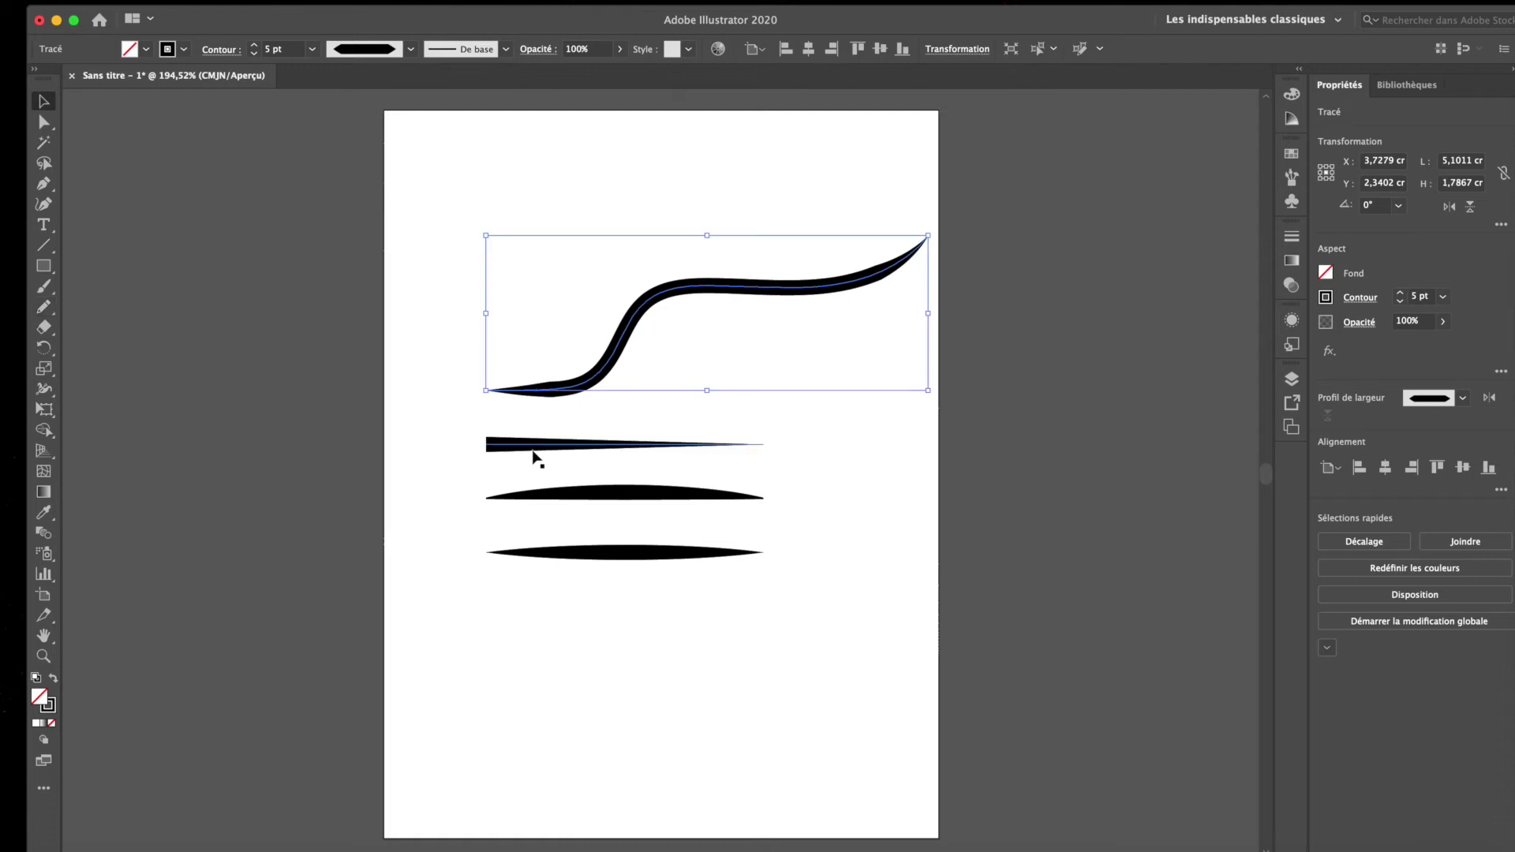
key("n")
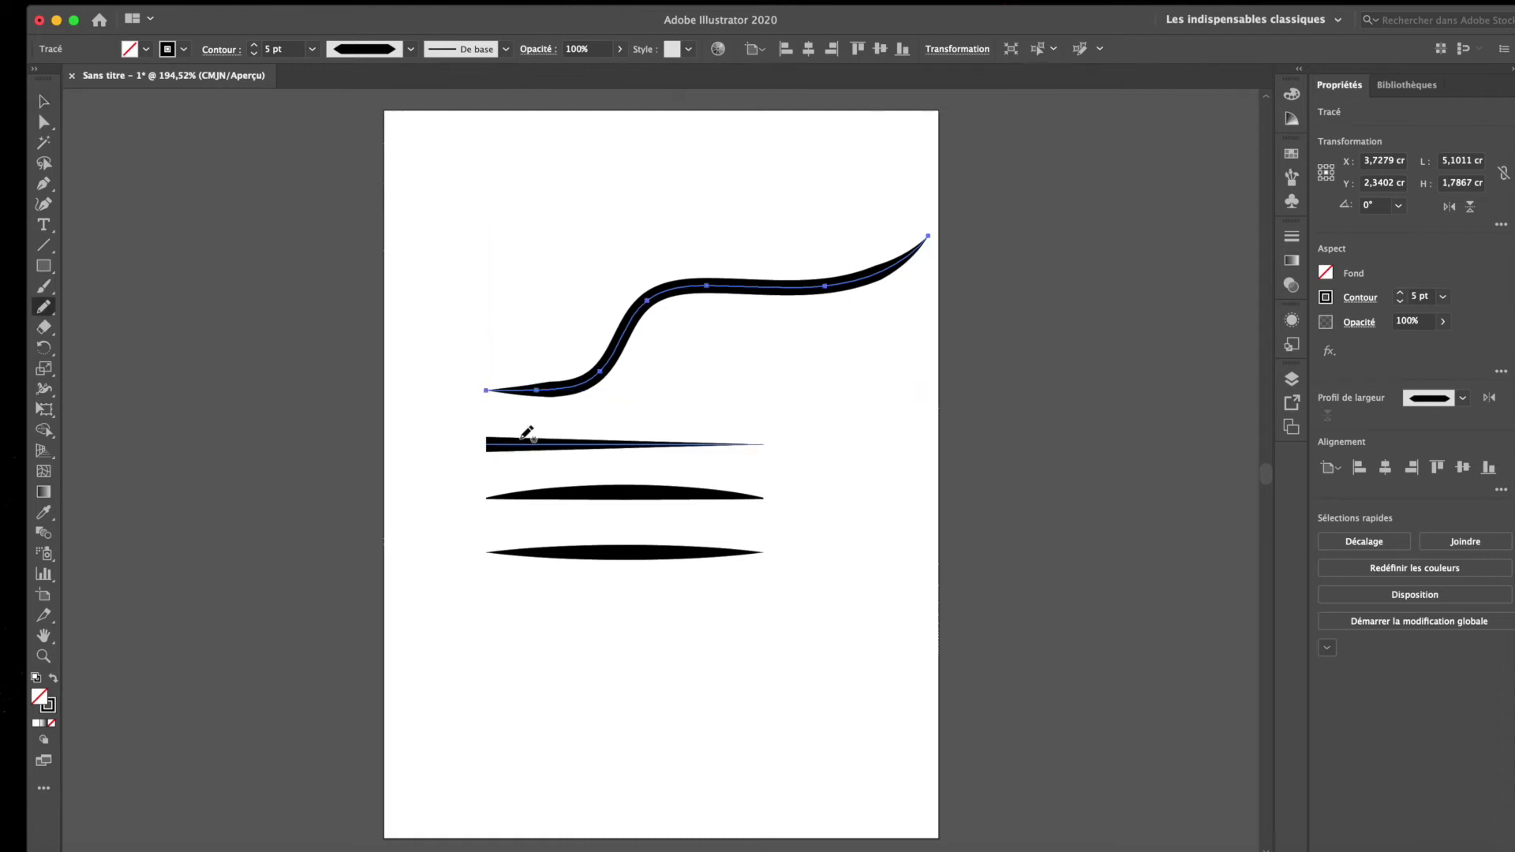
key("v")
left_click(540, 459)
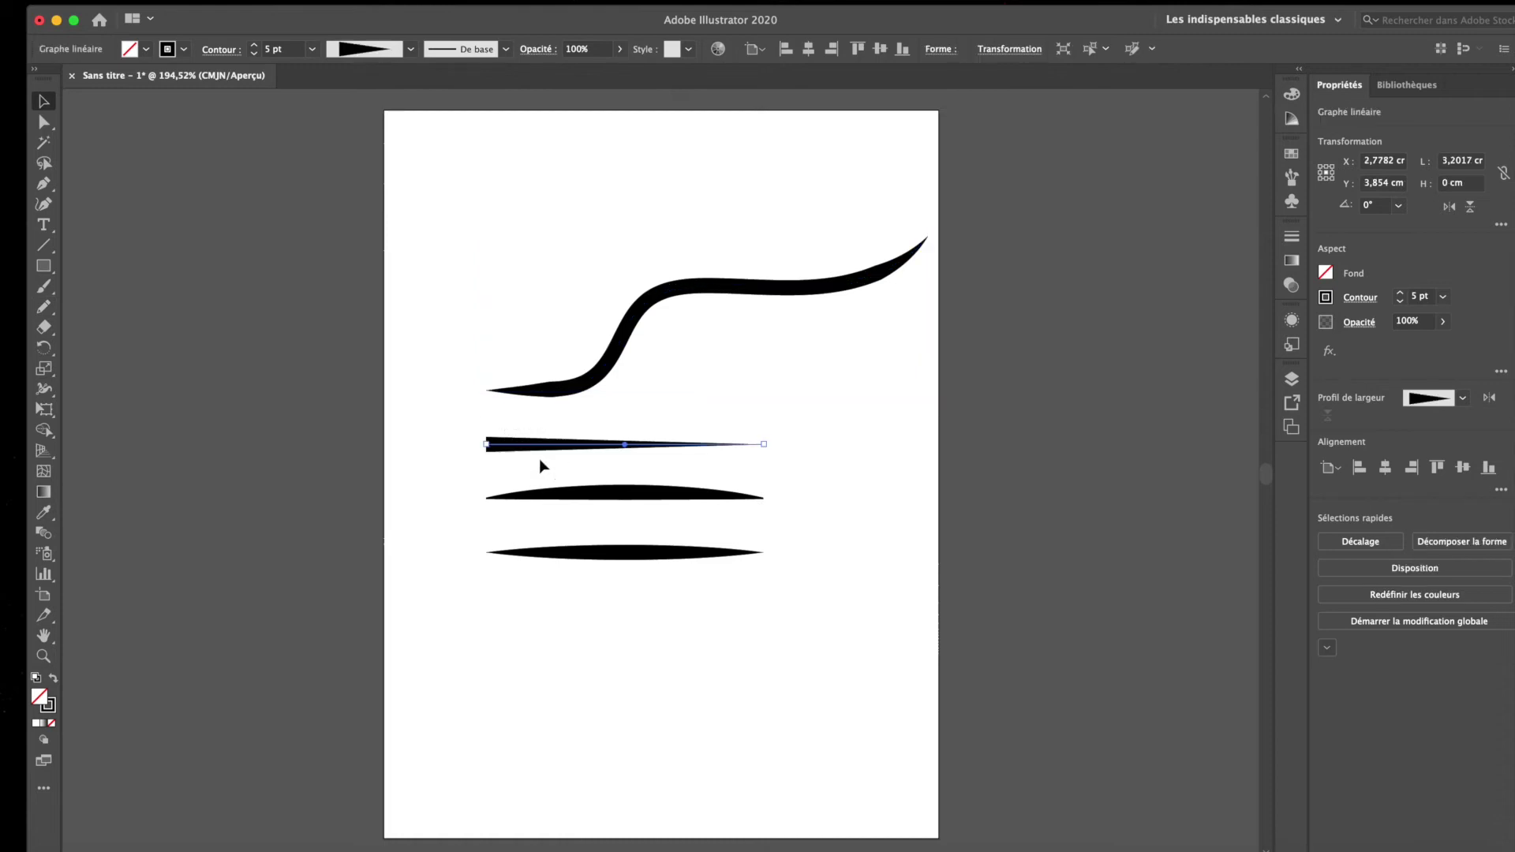
key("n")
left_click_drag(507, 439, 849, 268)
key("super+z")
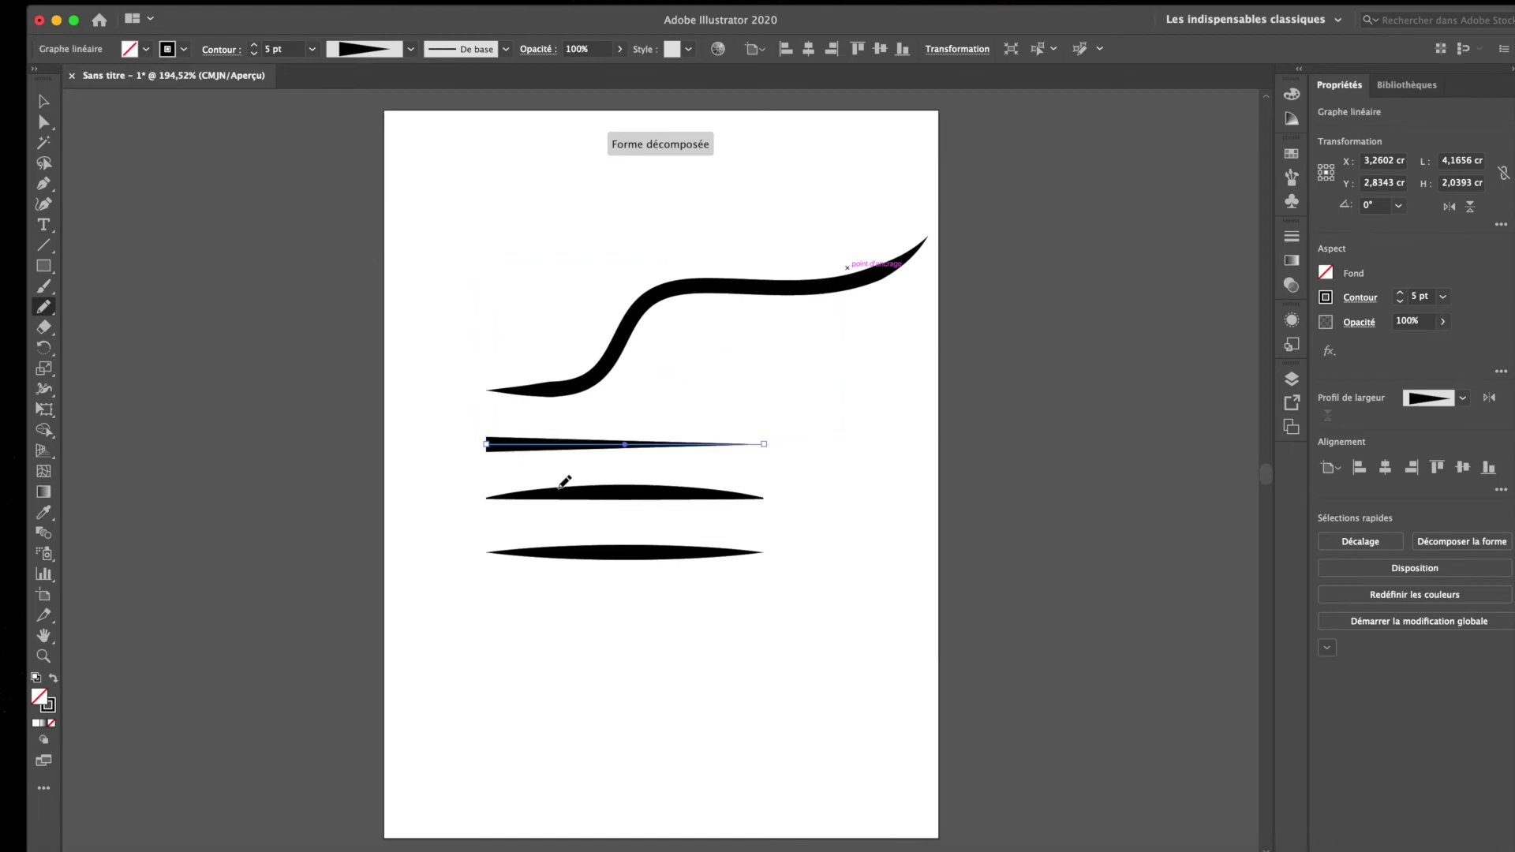
mouse_move(535, 445)
left_mouse_down()
mouse_move(602, 447)
mouse_move(728, 346)
mouse_move(879, 332)
mouse_move(963, 245)
left_mouse_up()
- Redraw the half-arc profile line with the Pencil tool as a rising S-curve about 6 cm wide and 2.1 cm high
key("v")
left_click(545, 504)
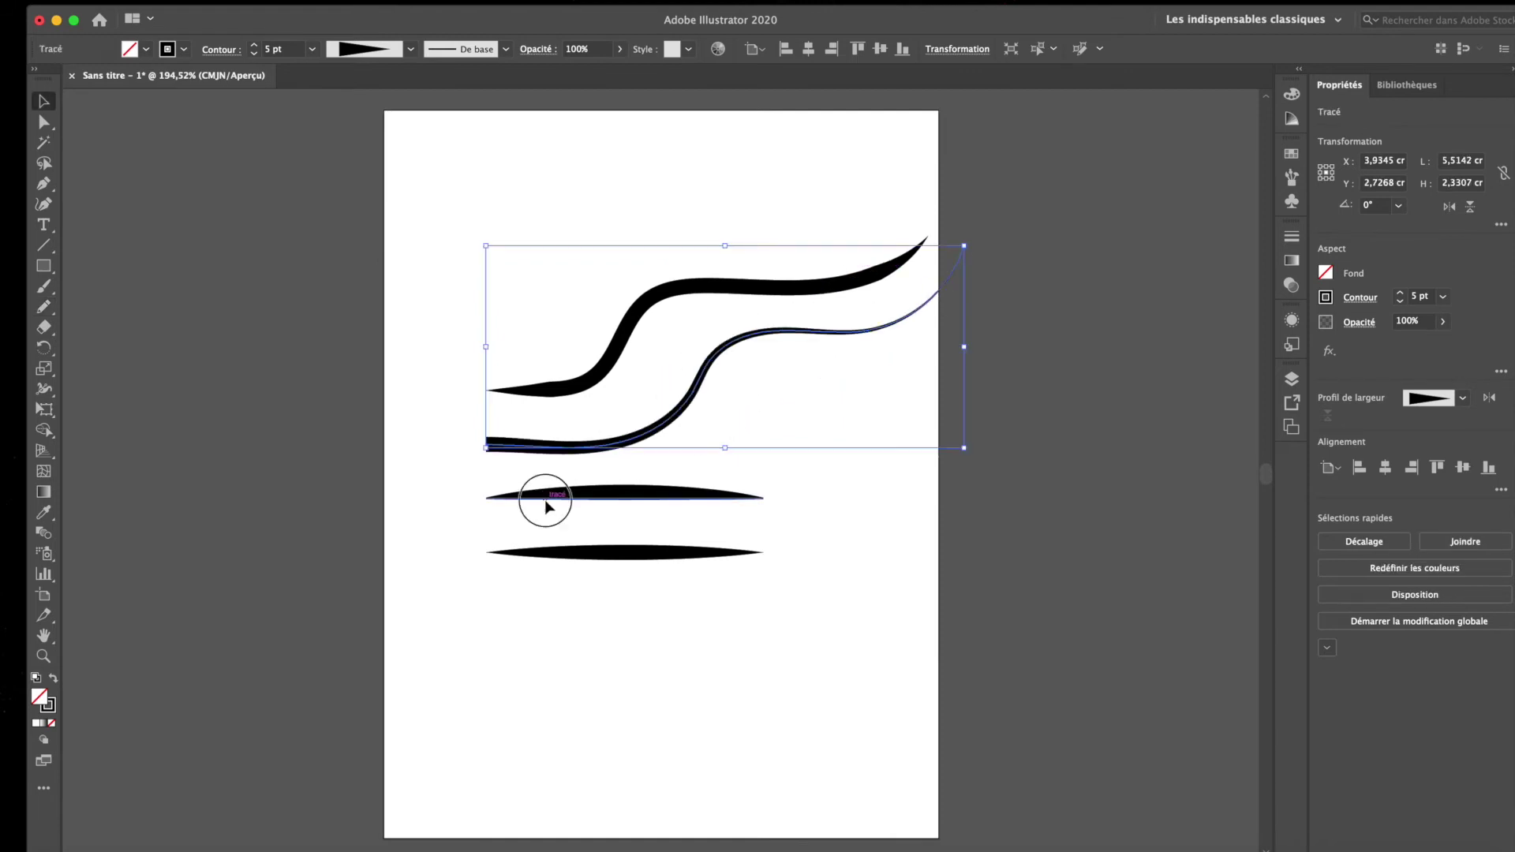
key("n")
mouse_move(547, 499)
left_mouse_down()
mouse_move(661, 500)
mouse_move(1008, 317)
left_mouse_up()
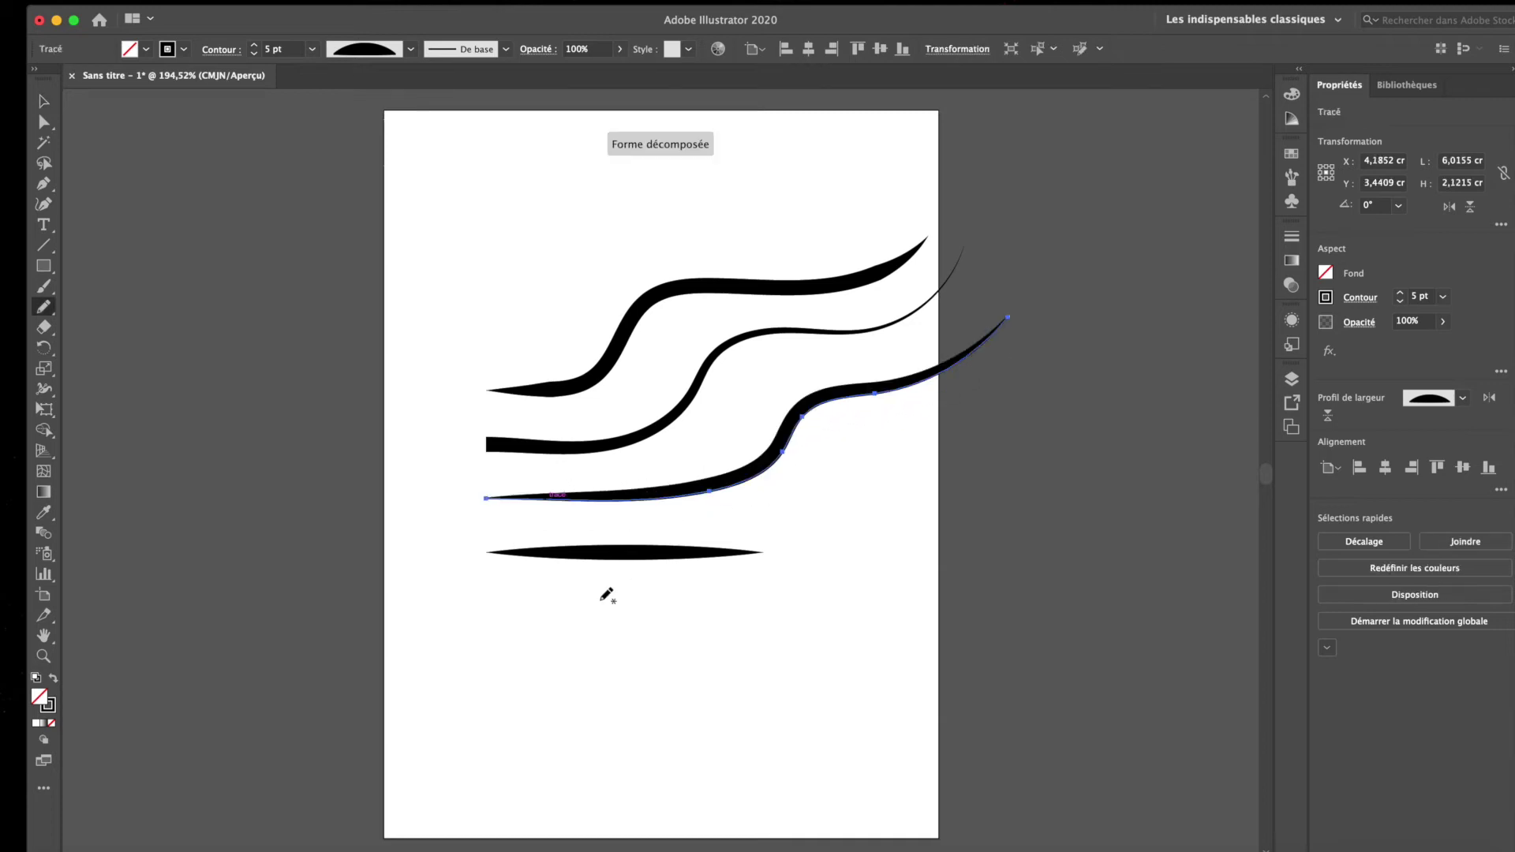
- Redraw the lowest line with the Pencil tool as a rising curve about 6.4 cm wide and smooth the bump in its left part
left_click(603, 550, "ctrl")
mouse_move(600, 550)
left_mouse_down()
mouse_move(696, 548)
mouse_move(837, 487)
mouse_move(1041, 365)
left_mouse_up()
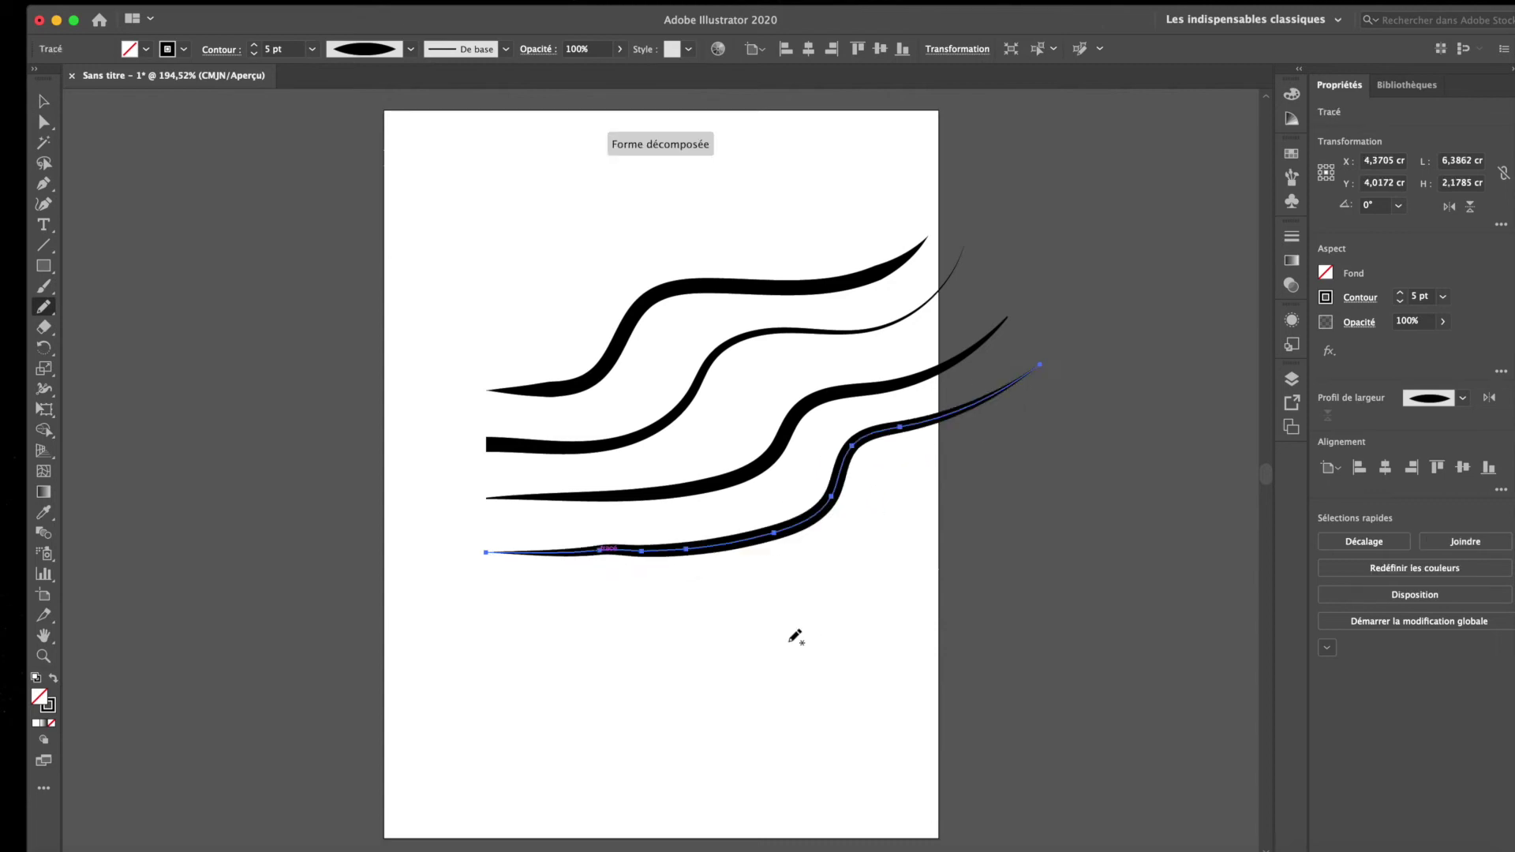
left_click_drag(553, 551, 689, 543)
key("ctrl+z")
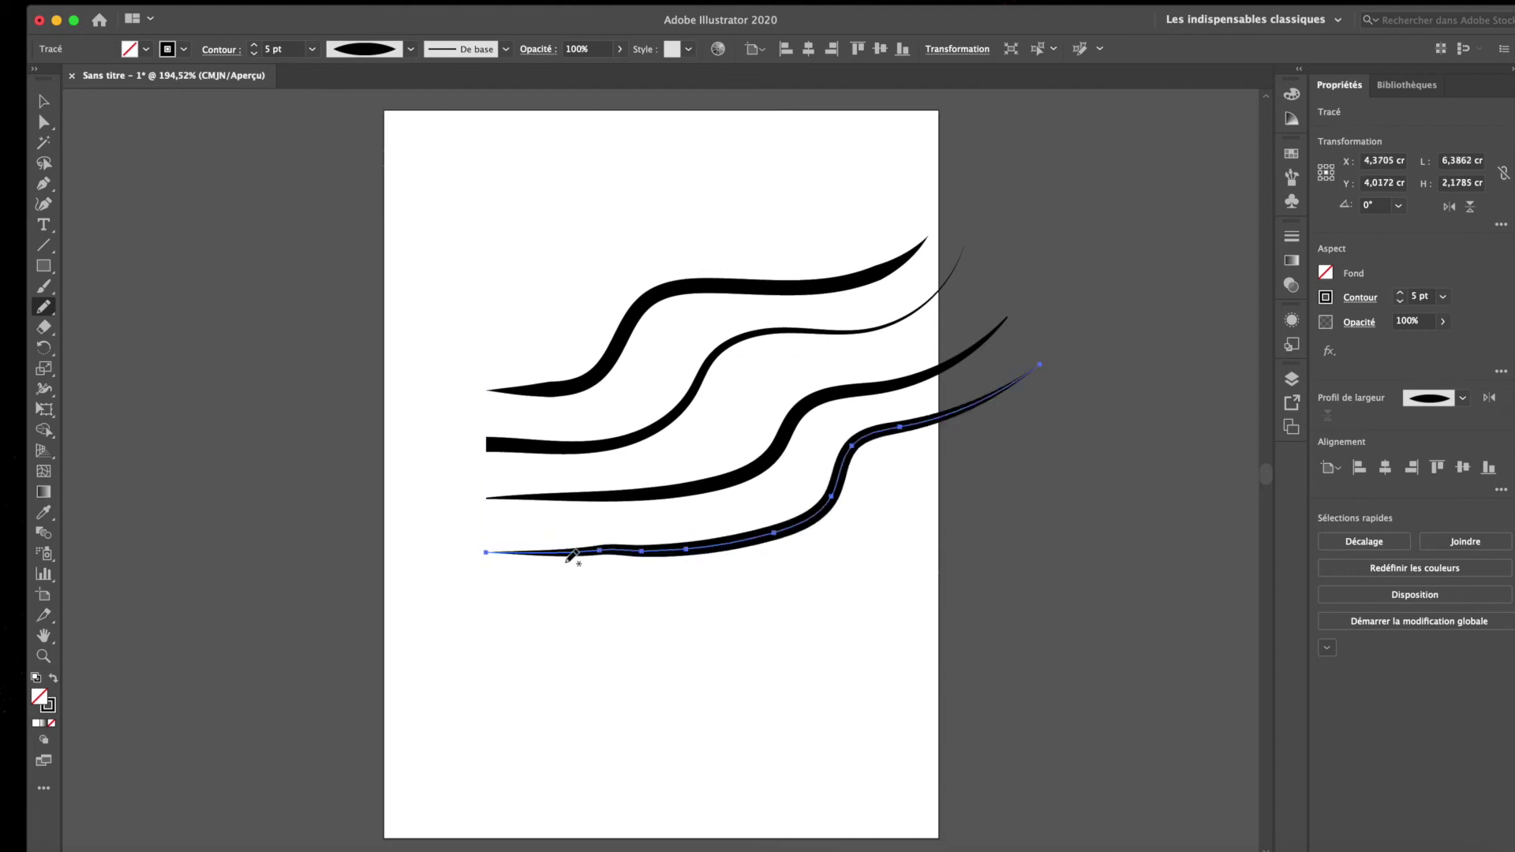
left_click_drag(558, 547, 757, 540)
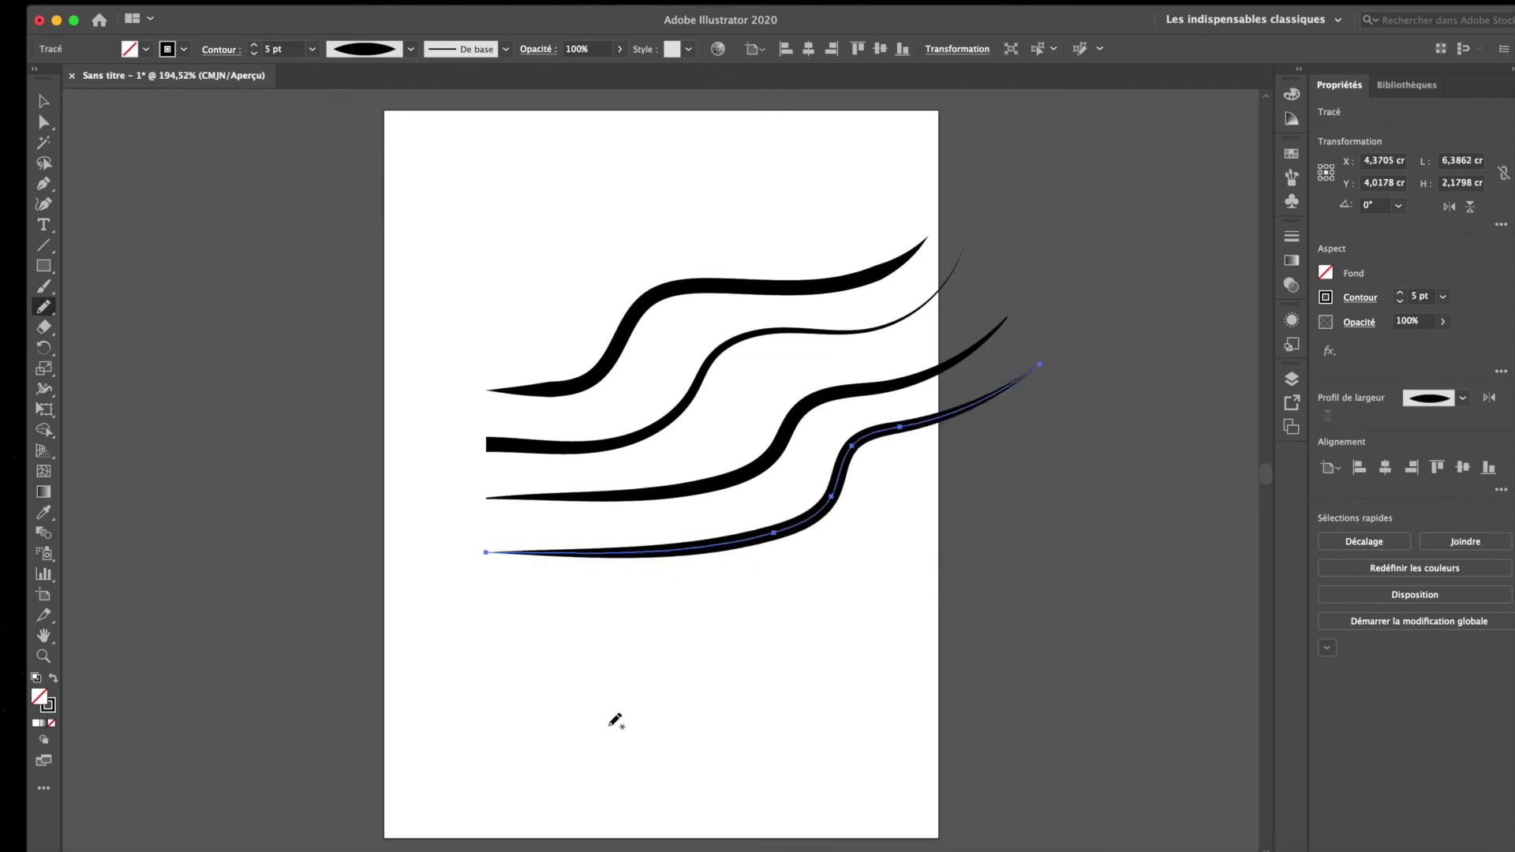
- Select all four curved paths and delete them from the artboard
key("v")
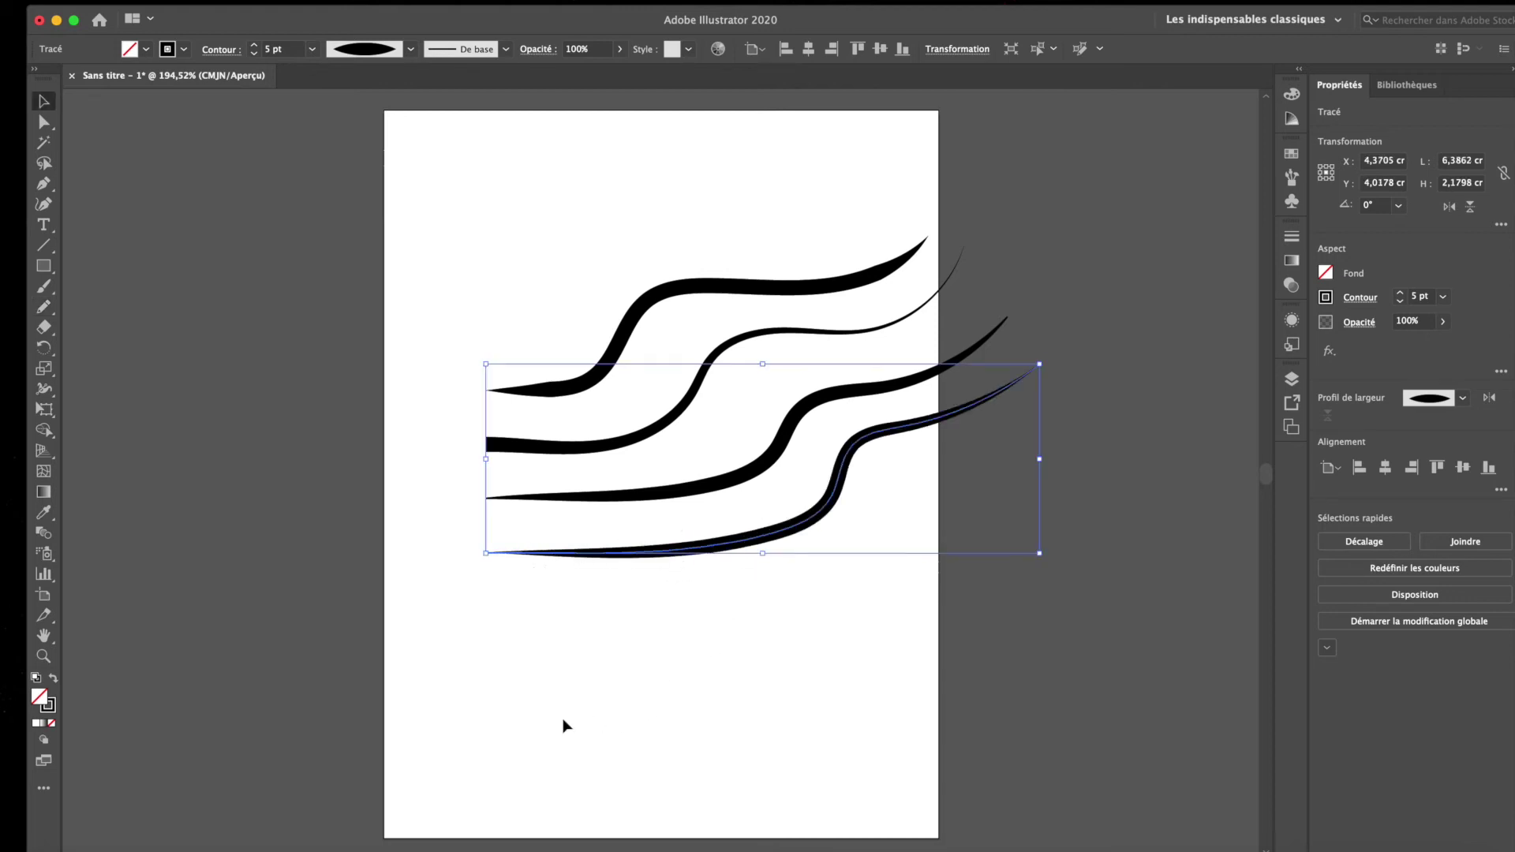
left_click(563, 721)
left_click_drag(462, 314, 845, 695)
key("Delete")
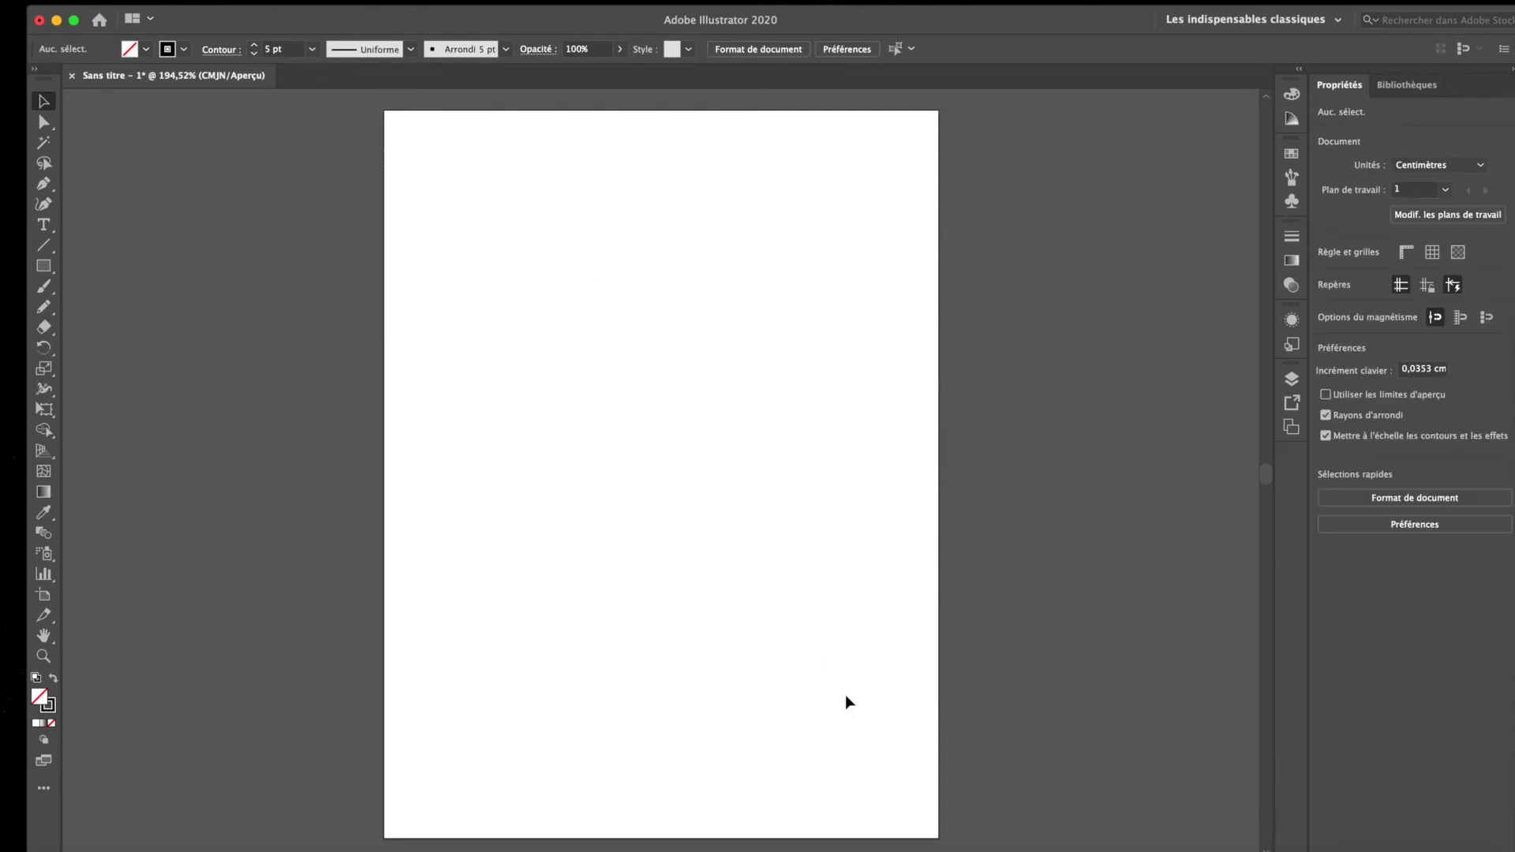
- Draw a horizontal line about 4.8 cm long across the middle of the artboard and set its stroke weight to 7 pt
key("backslash")
left_click_drag(459, 432, 876, 433)
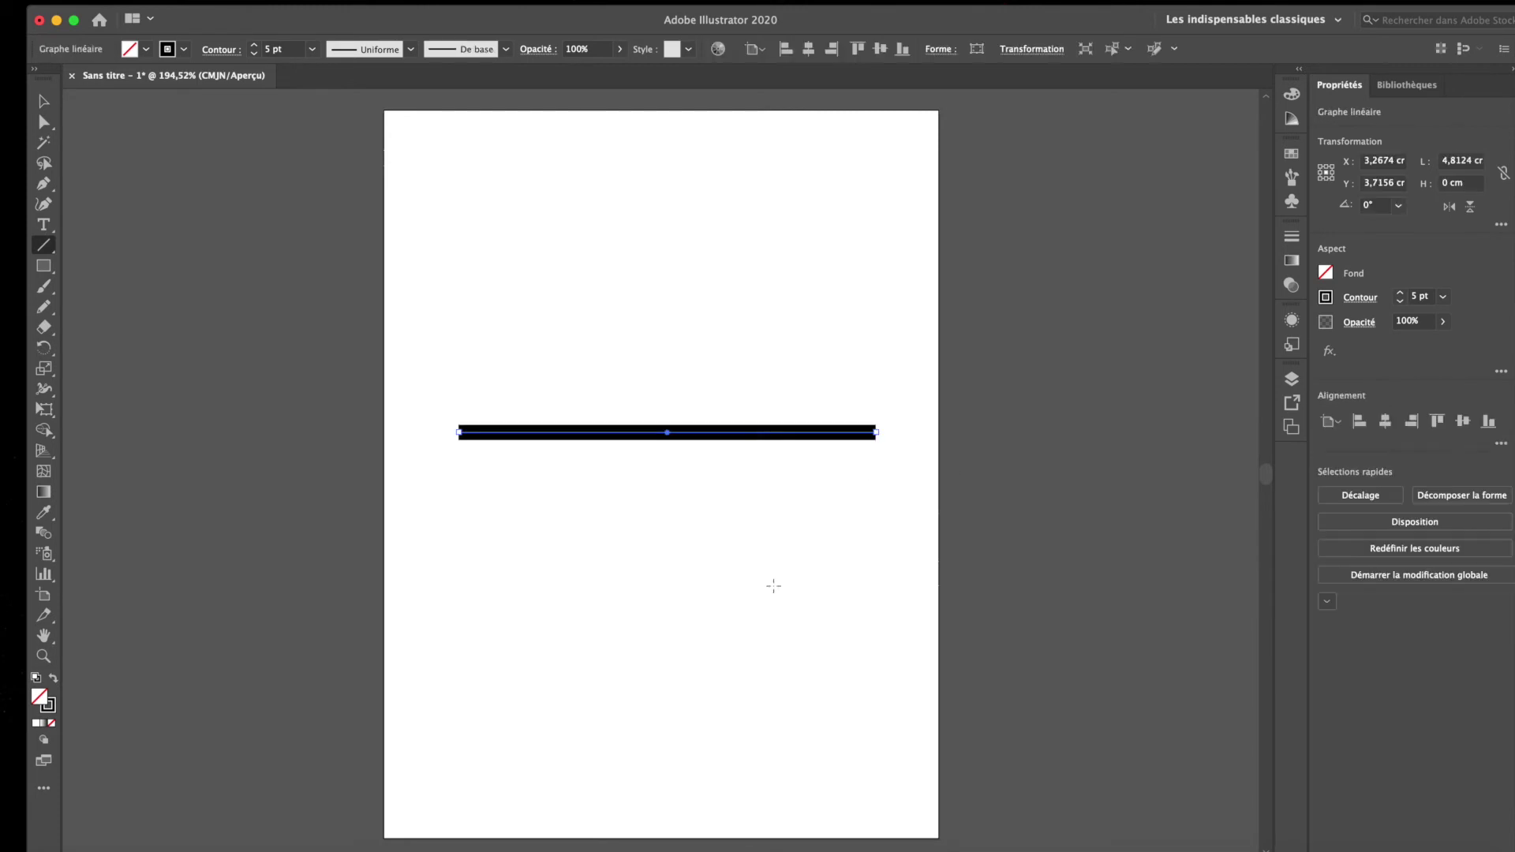
key("v")
left_click_drag(530, 377, 621, 451)
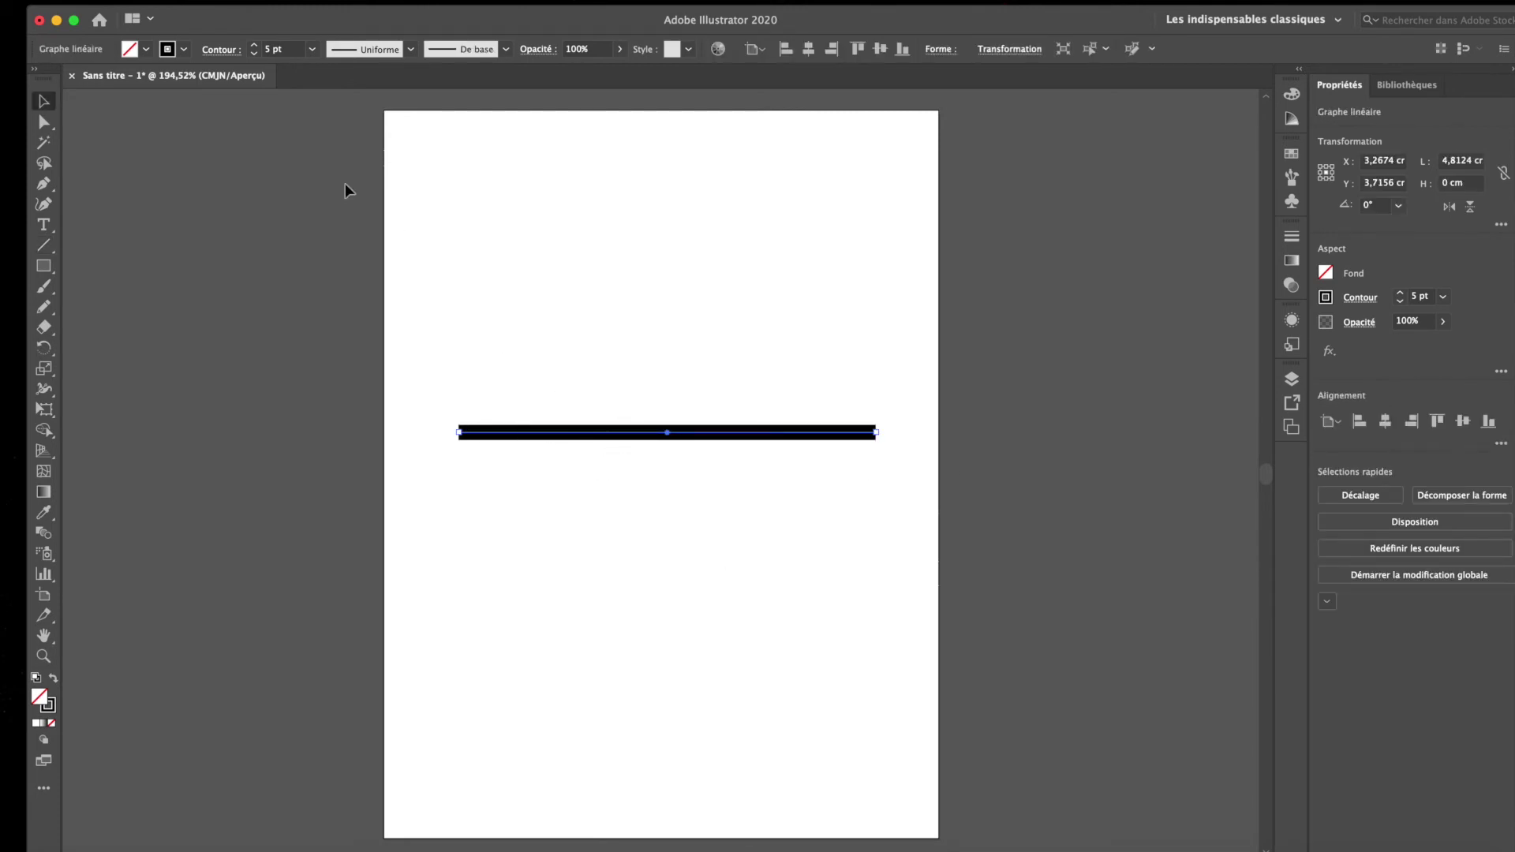
left_click(253, 45)
left_click(253, 45)
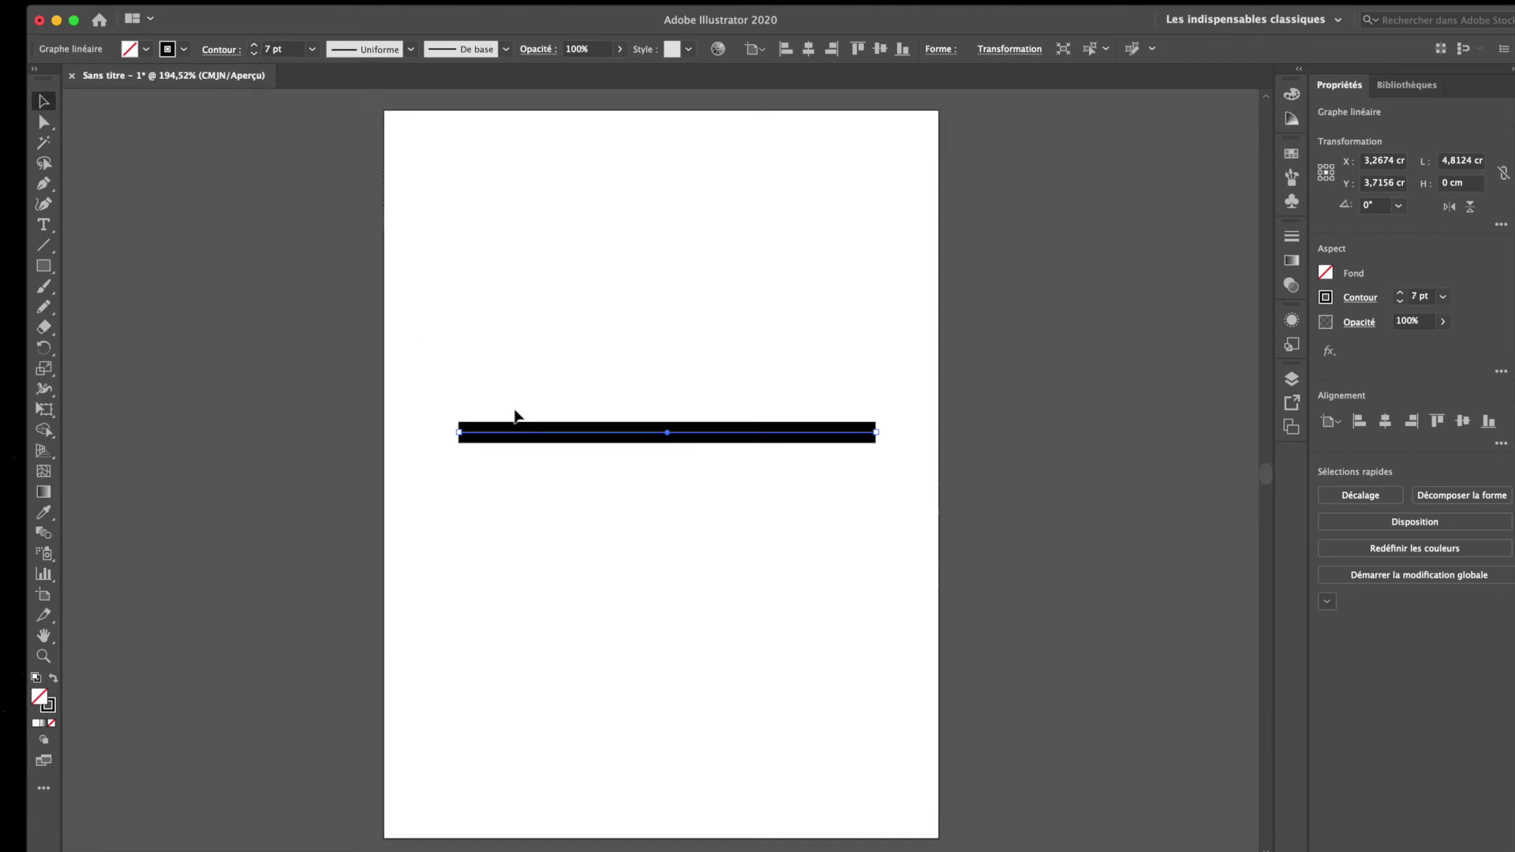
- Reselect the line and widen its stroke near the left end with the Width tool to about 61 pt
left_click(530, 511)
left_click_drag(531, 399, 646, 506)
left_click(45, 395)
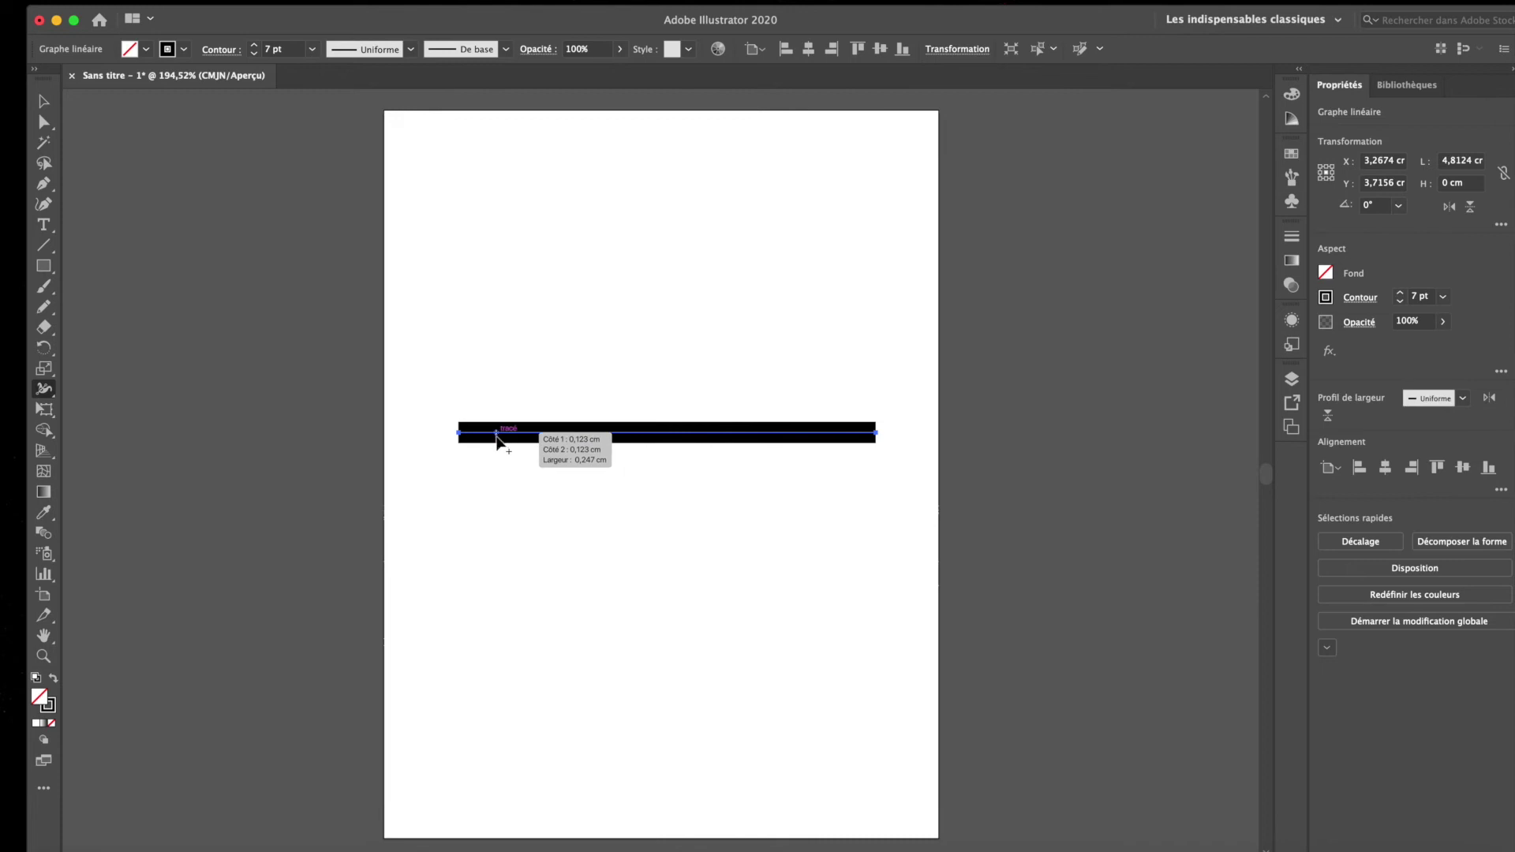
left_click_drag(499, 438, 512, 529)
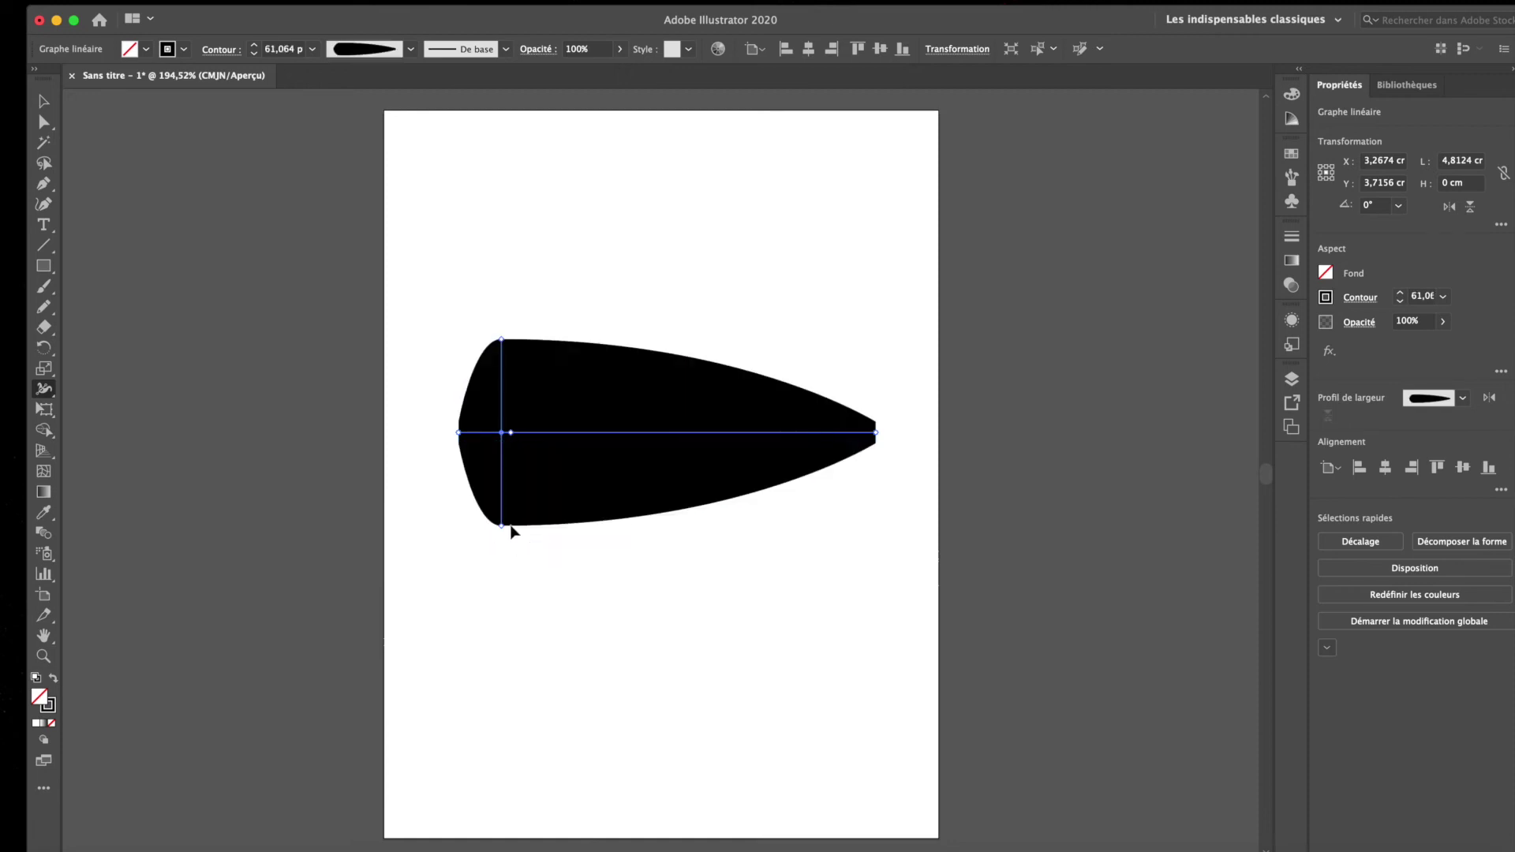
- Pinch the stroke's left end to a point, narrow it to a thin neck just past the bulge, and taper the right end to a point
left_click(459, 432)
left_click_drag(460, 433, 472, 430)
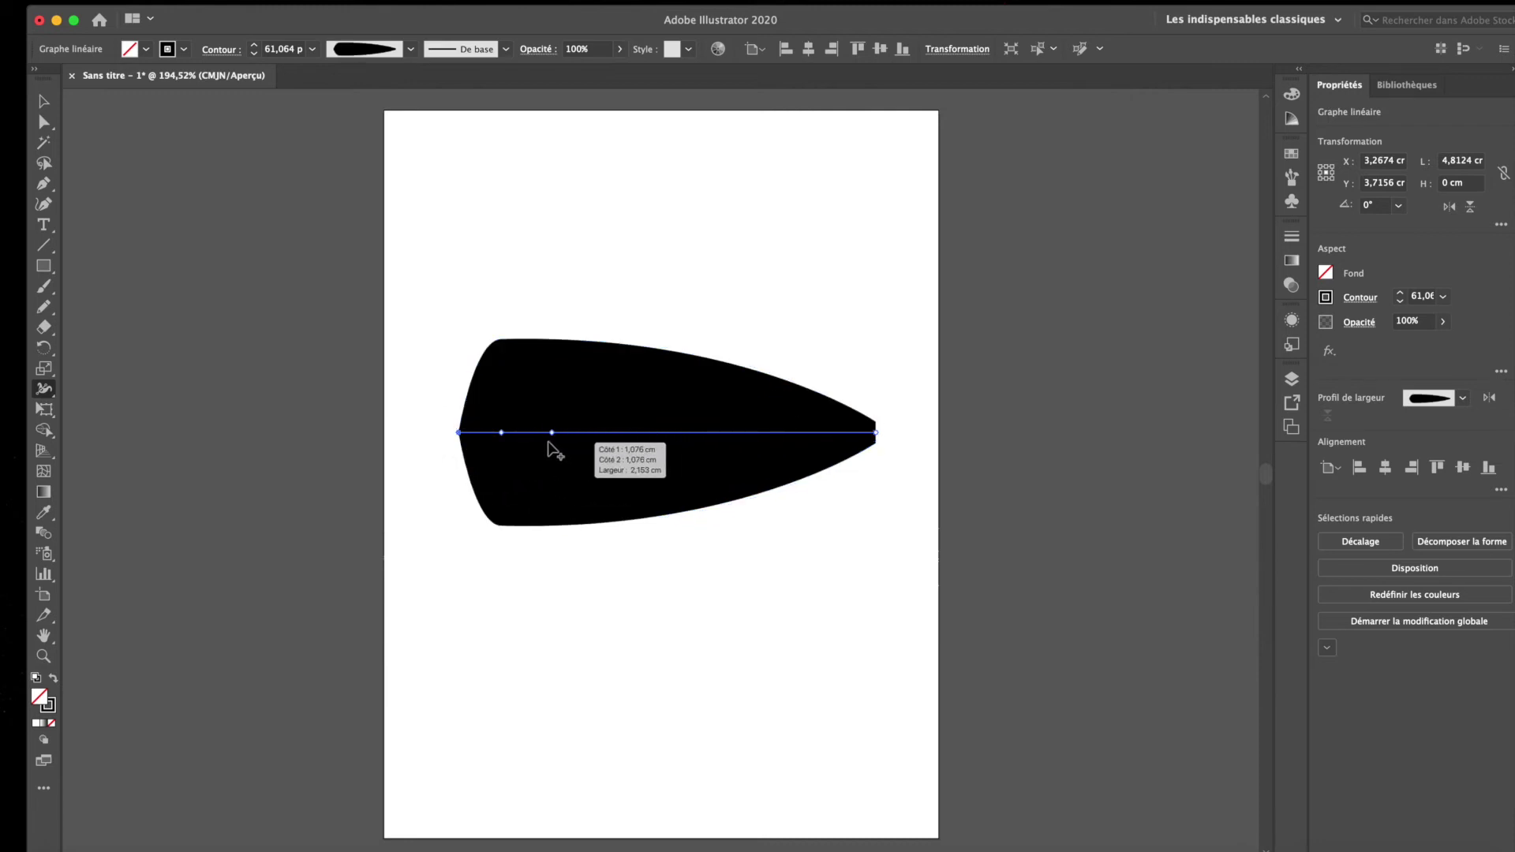
mouse_move(547, 440)
left_mouse_down()
mouse_move(543, 483)
mouse_move(546, 444)
left_mouse_up()
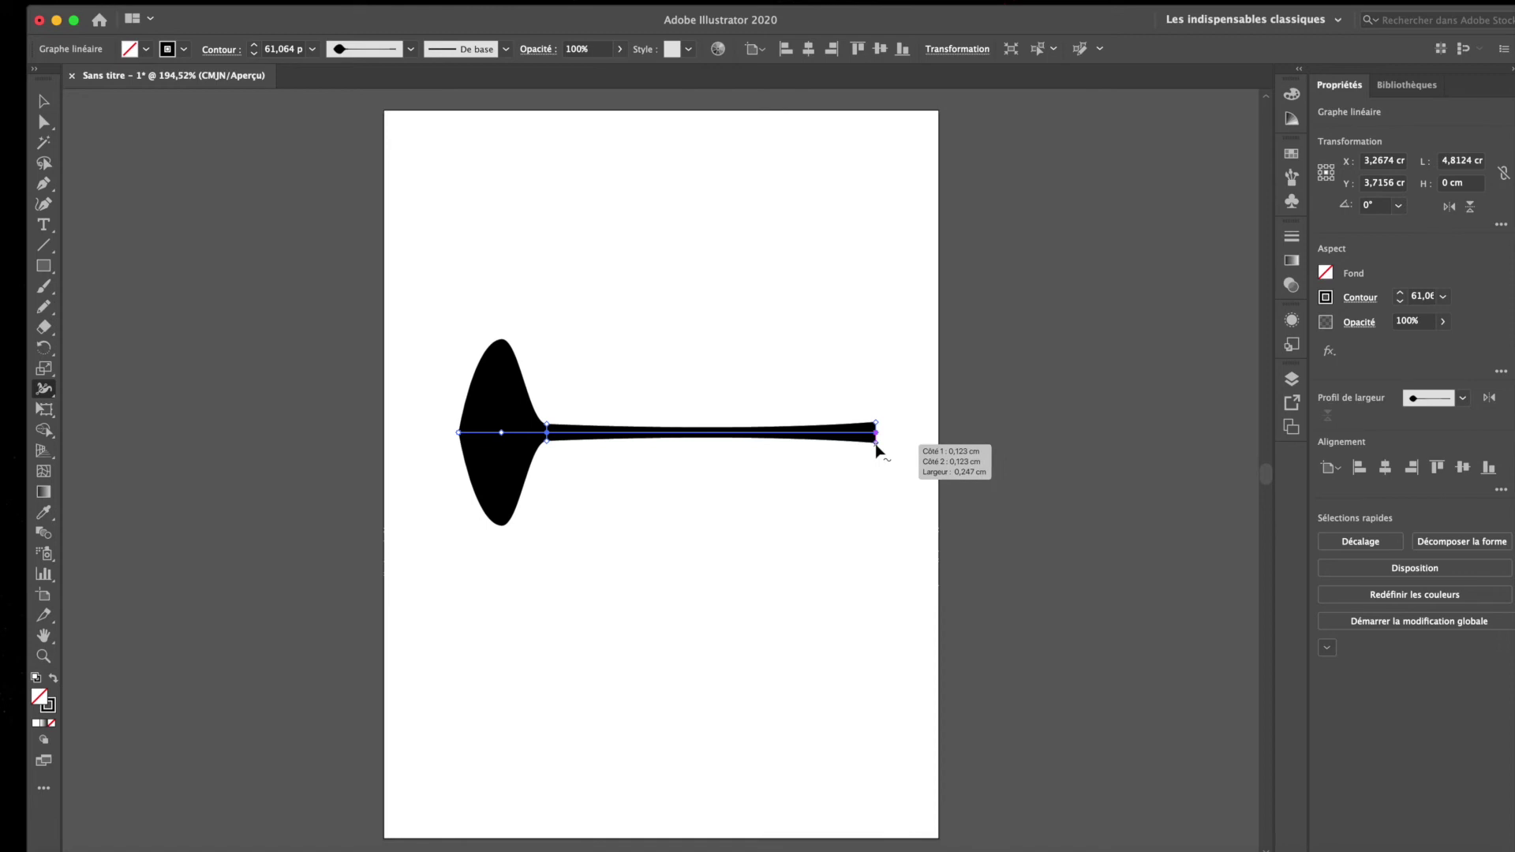
left_click_drag(875, 444, 879, 437)
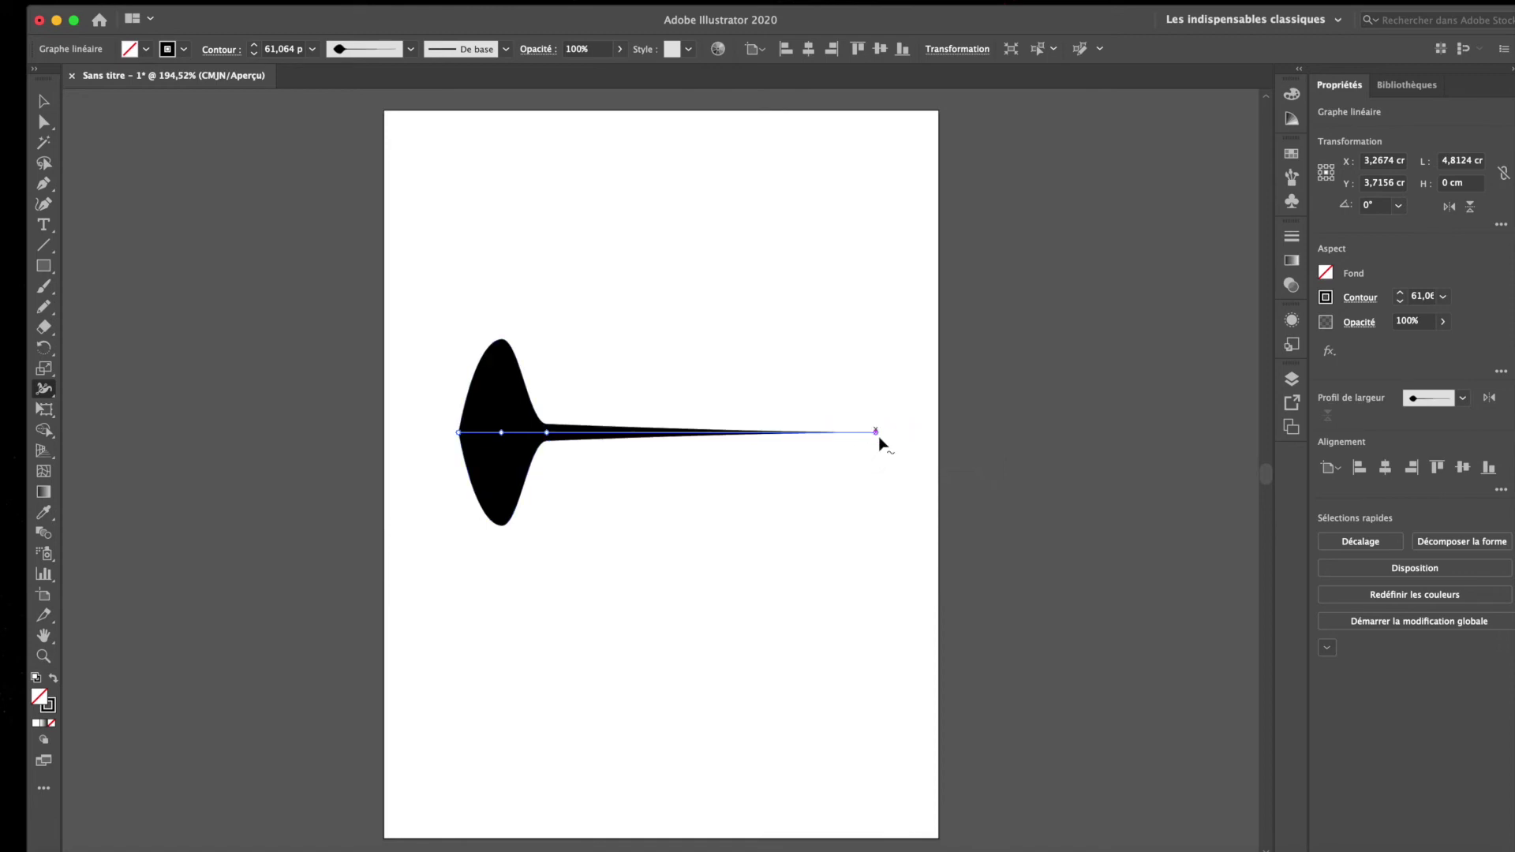
key("v")
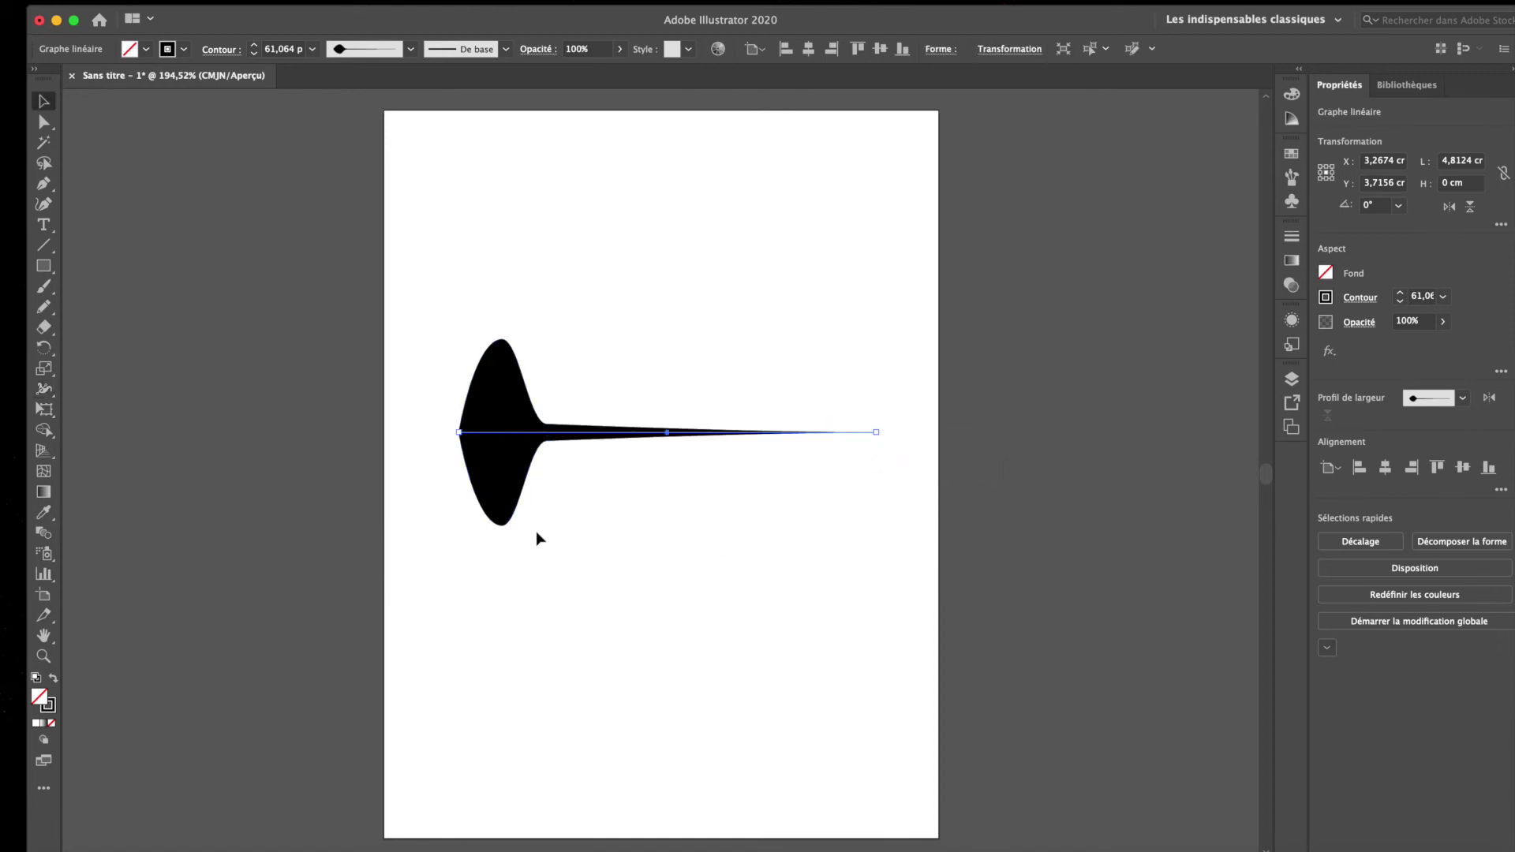
left_click(661, 505)
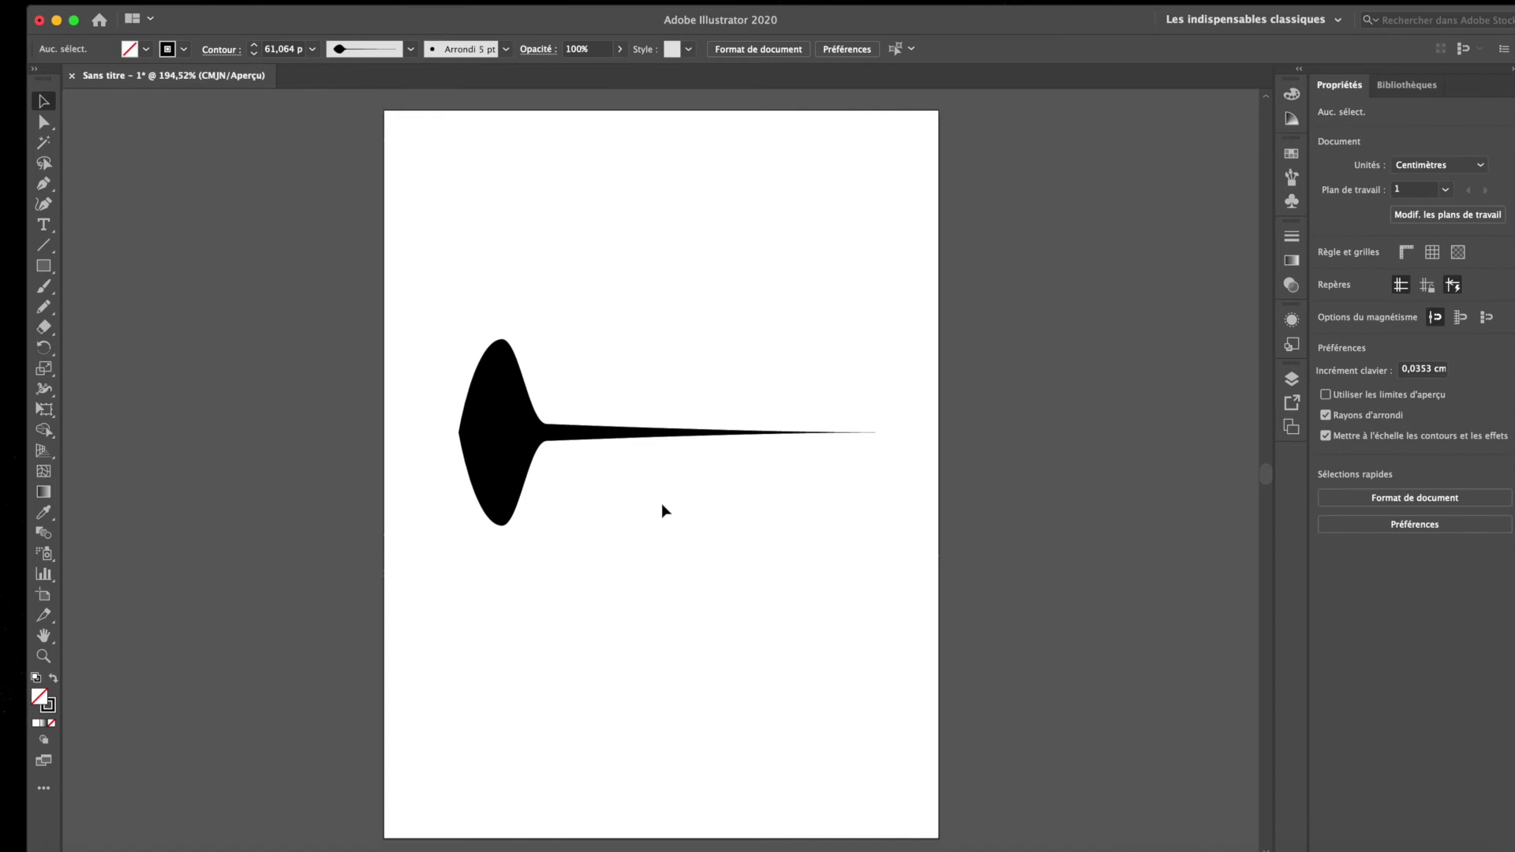
- Reselect the shaped line and slightly widen the neck beside the bulge with the Width tool
left_click(537, 434)
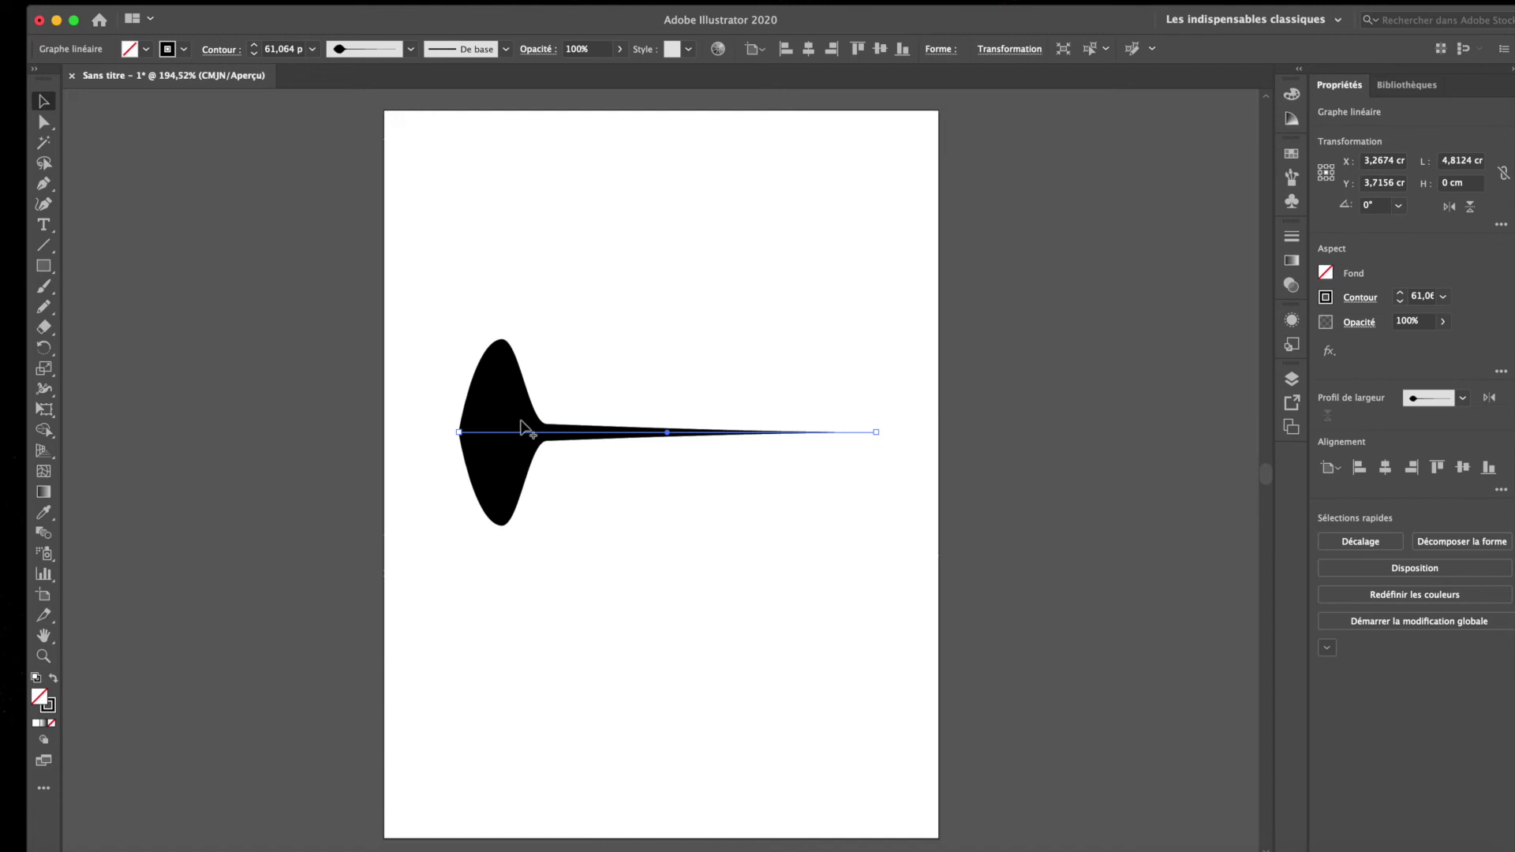
key("shift+w")
left_click_drag(547, 434, 547, 454)
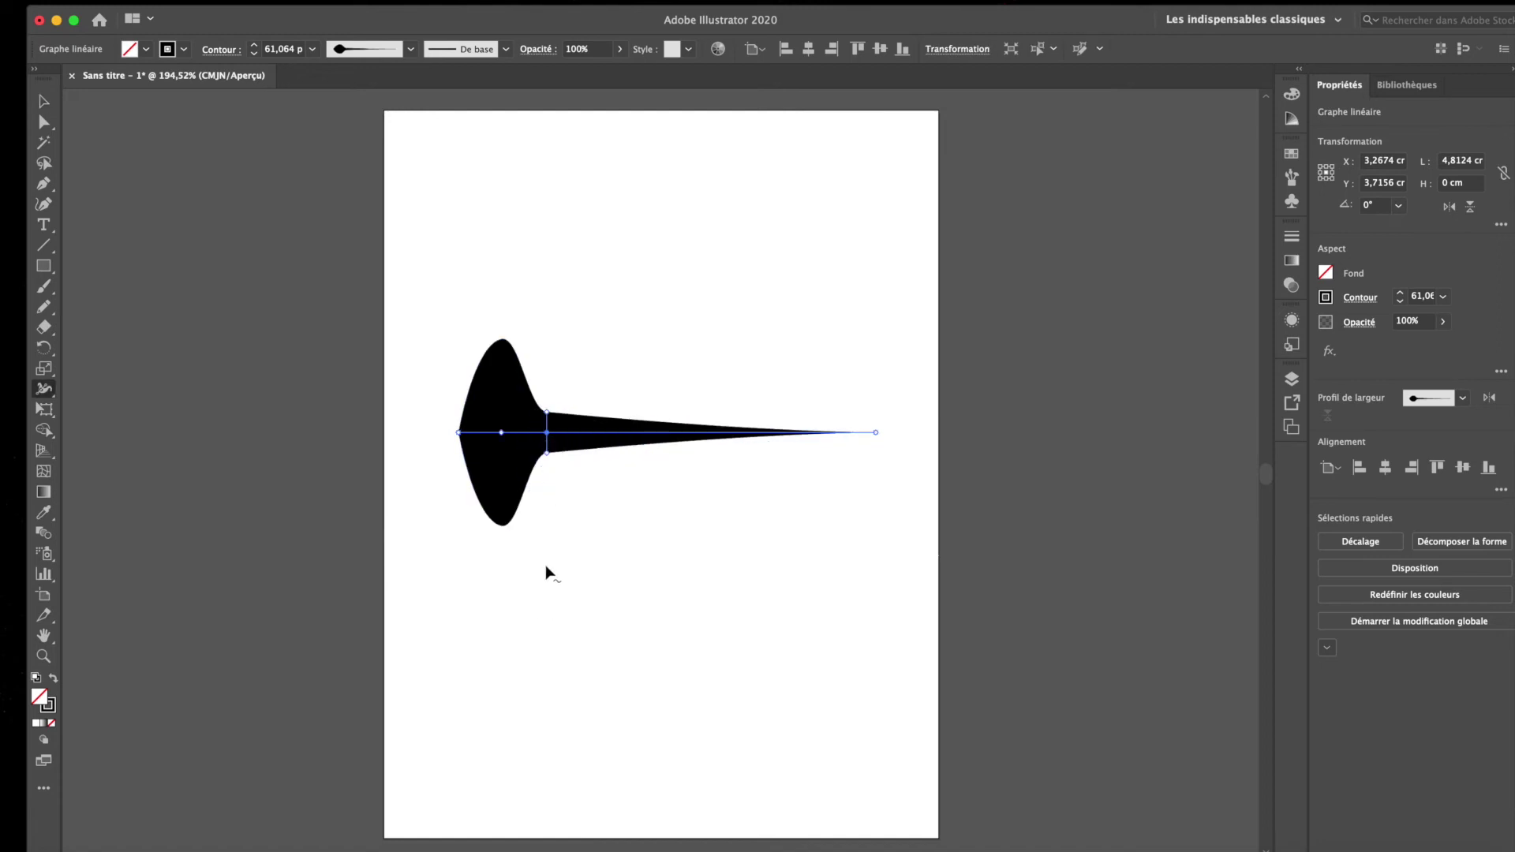
- Add an extra width point beside the neck, slide it along the line, and delete it
left_click_drag(547, 456, 552, 504)
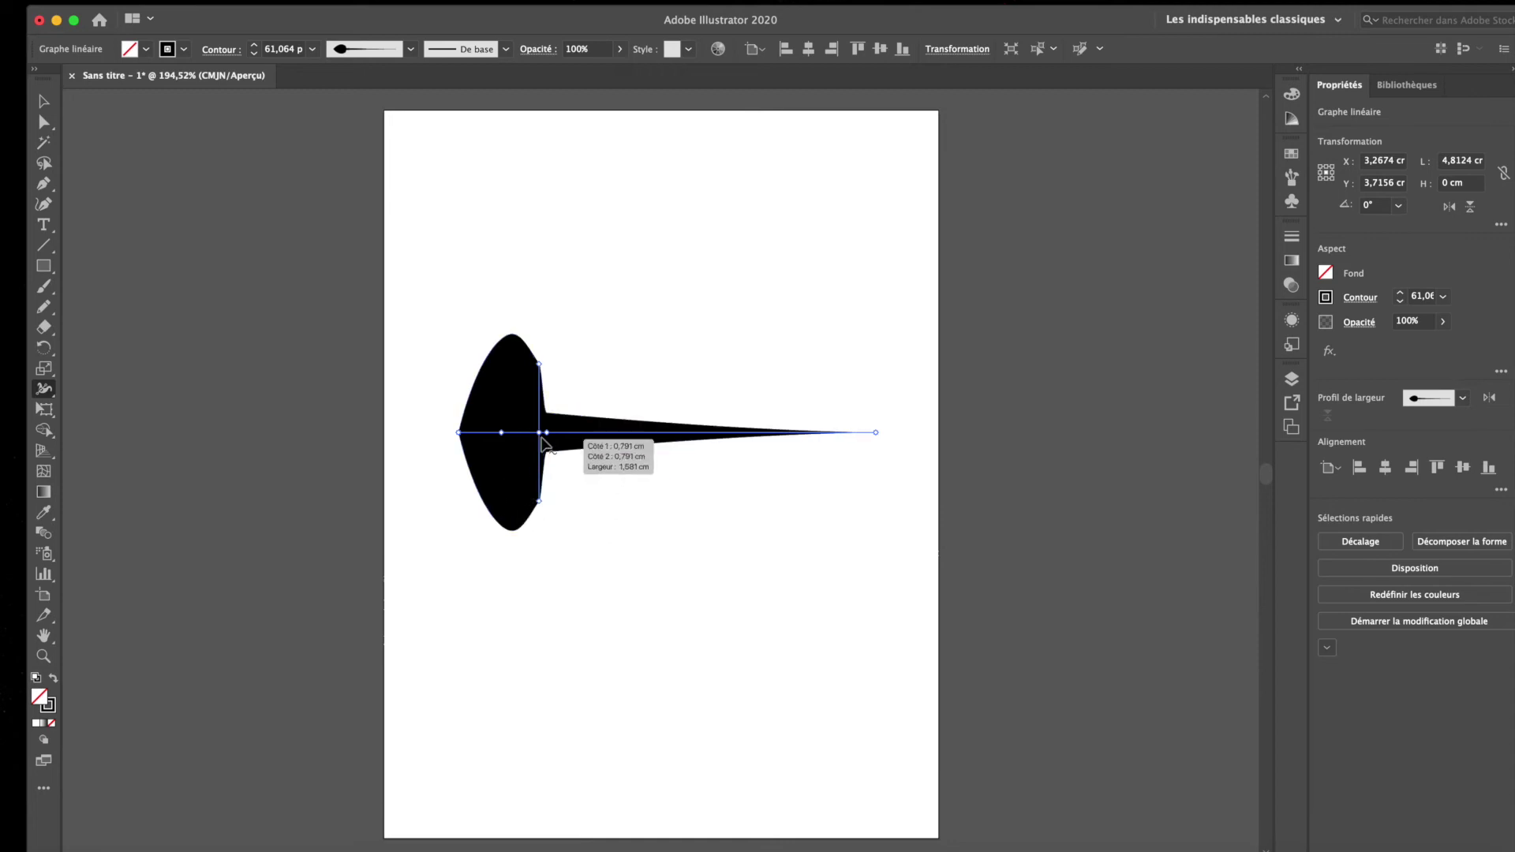
mouse_move(542, 435)
left_mouse_down()
mouse_move(494, 434)
mouse_move(575, 436)
mouse_move(526, 435)
left_mouse_up()
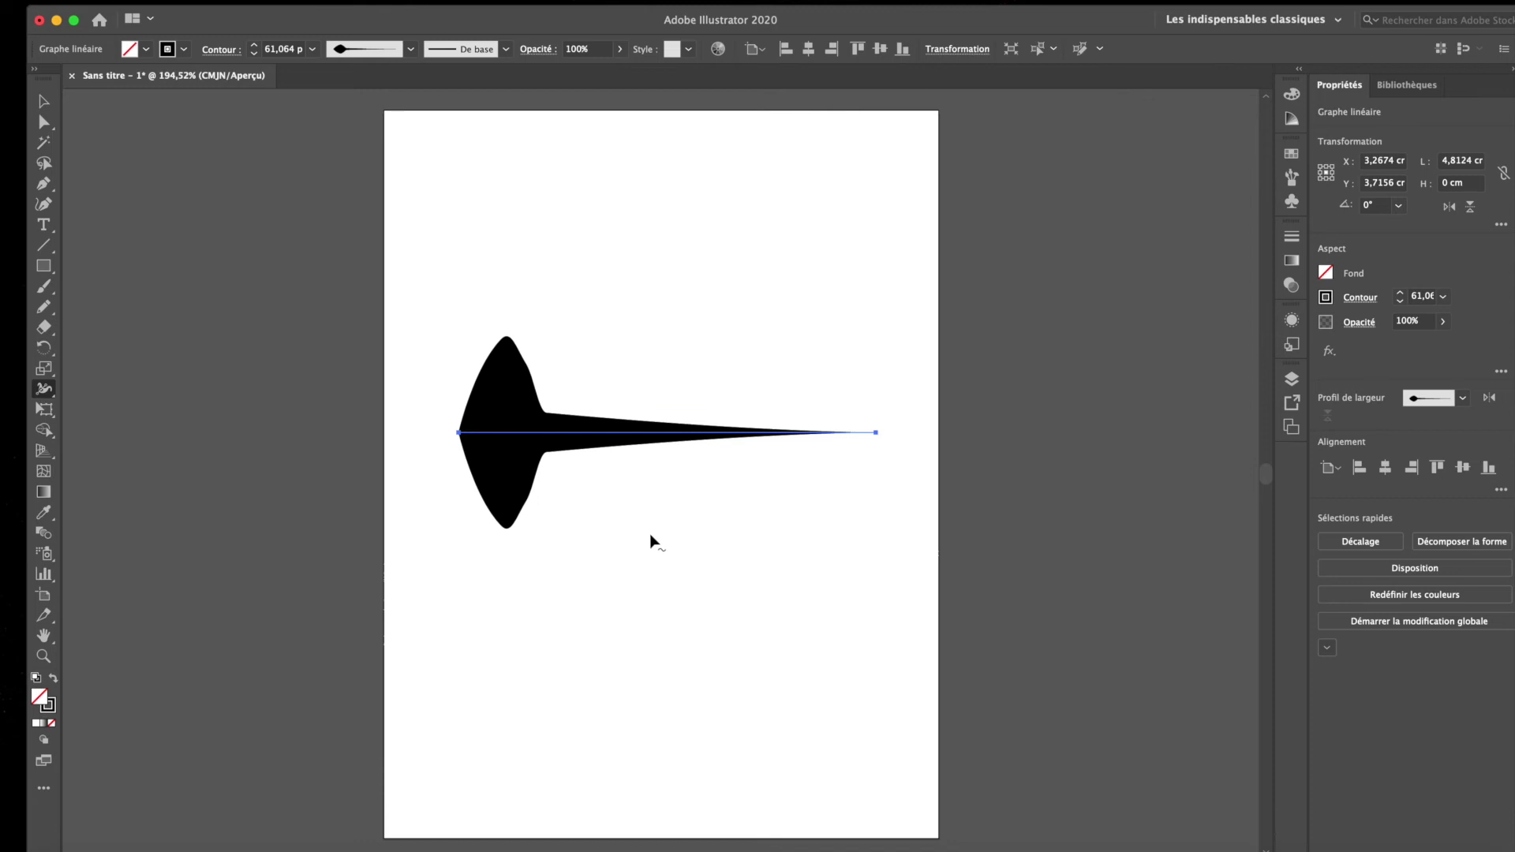
mouse_move(517, 371)
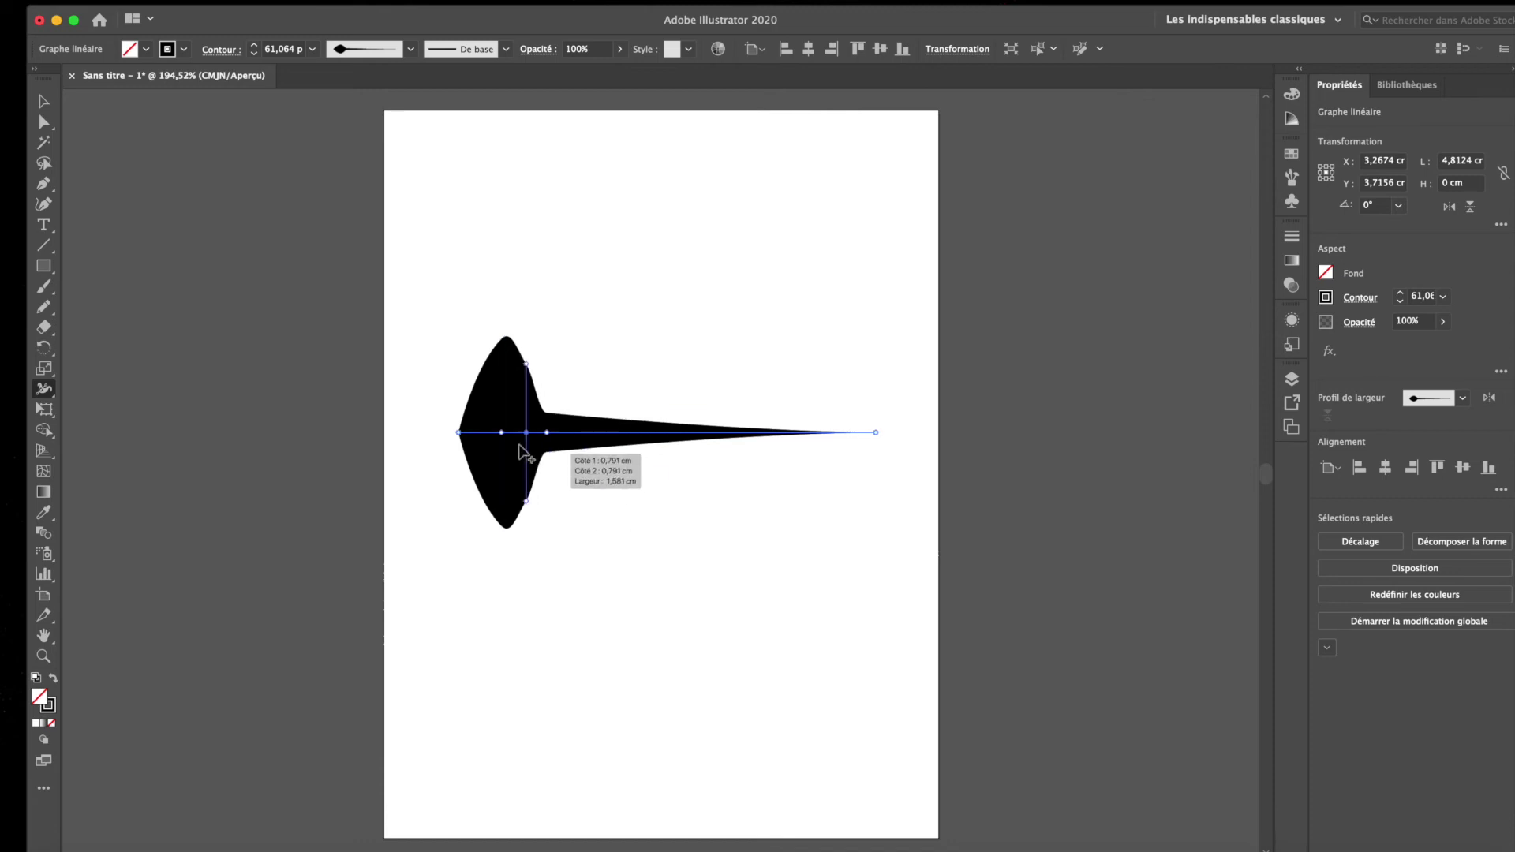
left_click_drag(526, 433, 531, 440)
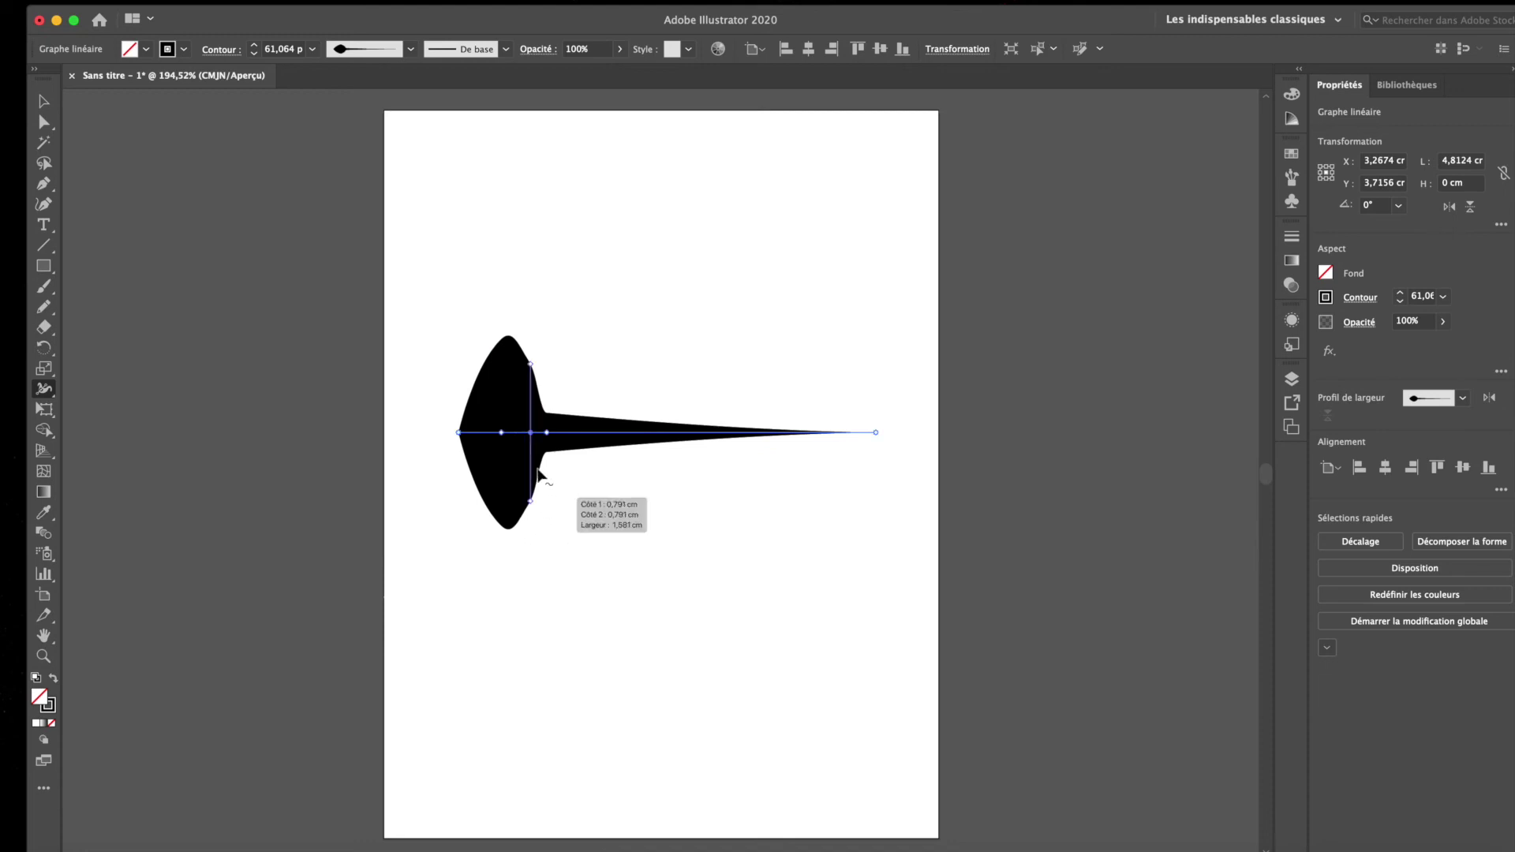
left_click(532, 436)
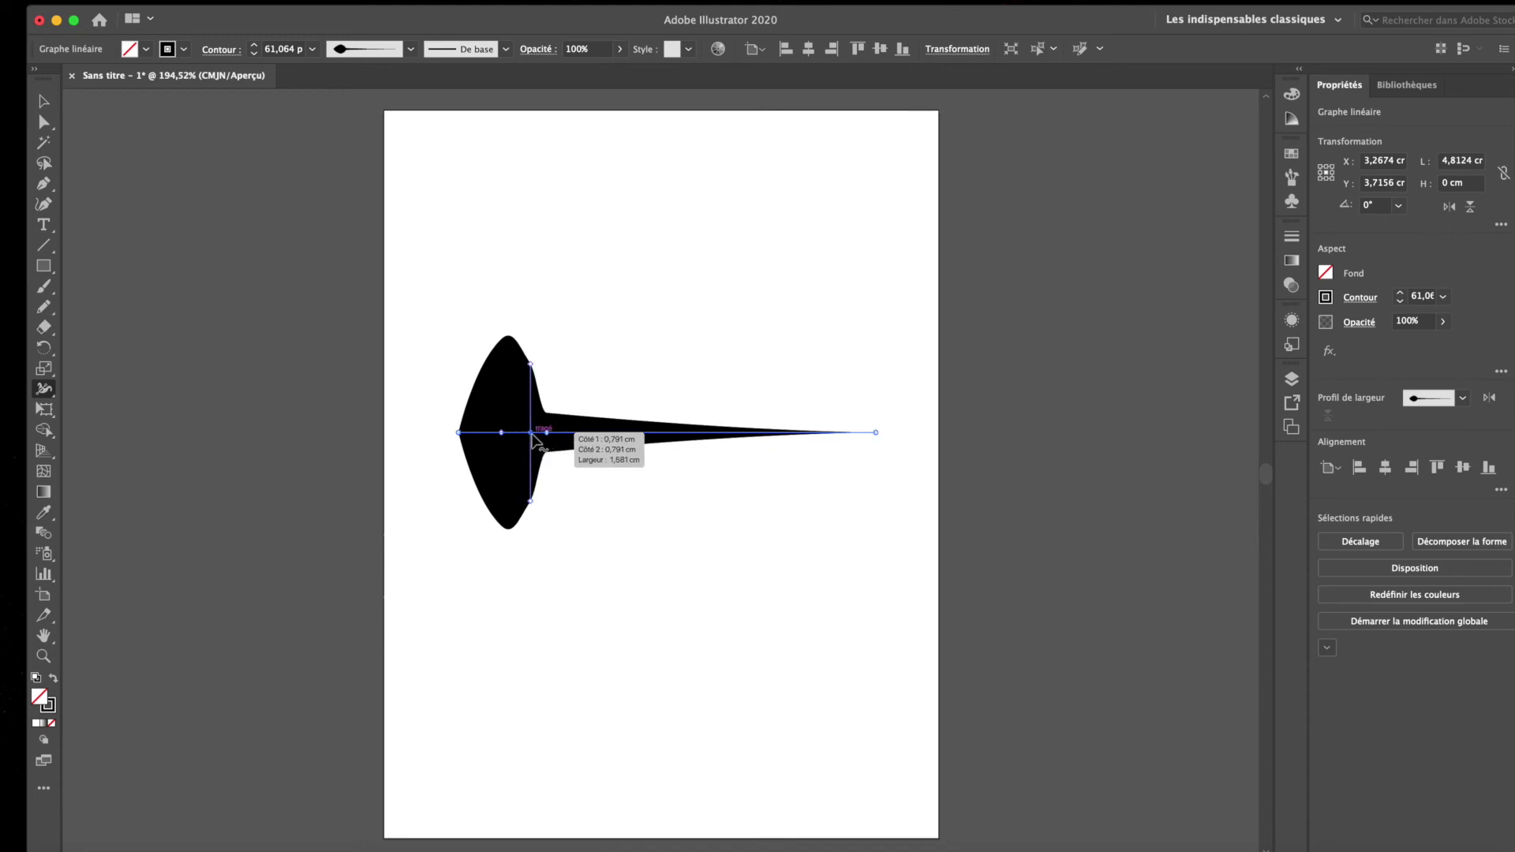
key("Delete")
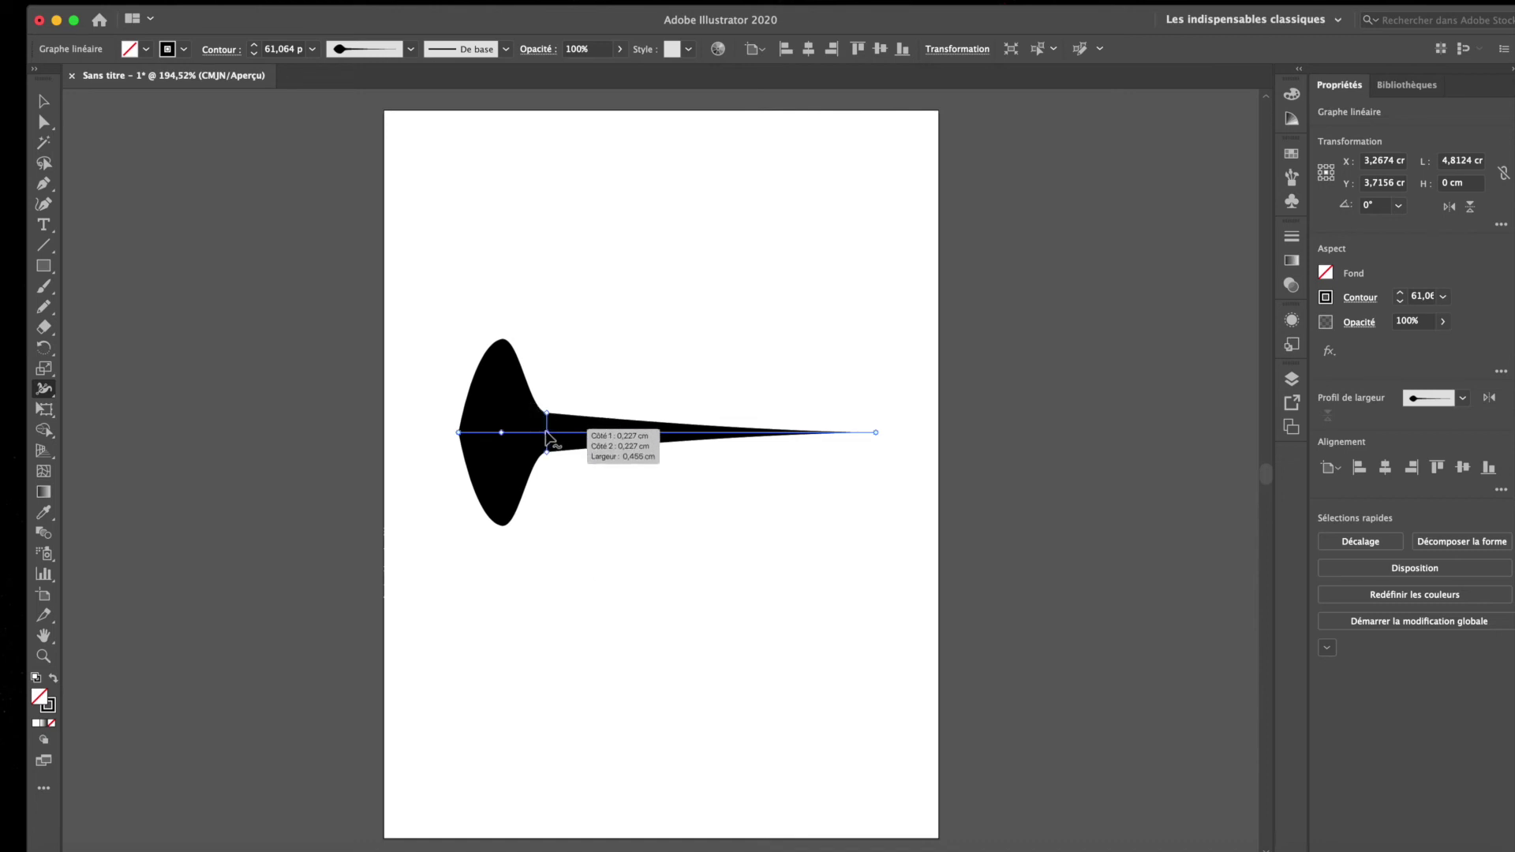
- Narrow the neck beside the bulge and save the stroke's shape as a width profile named Duto
left_click_drag(550, 449, 547, 449)
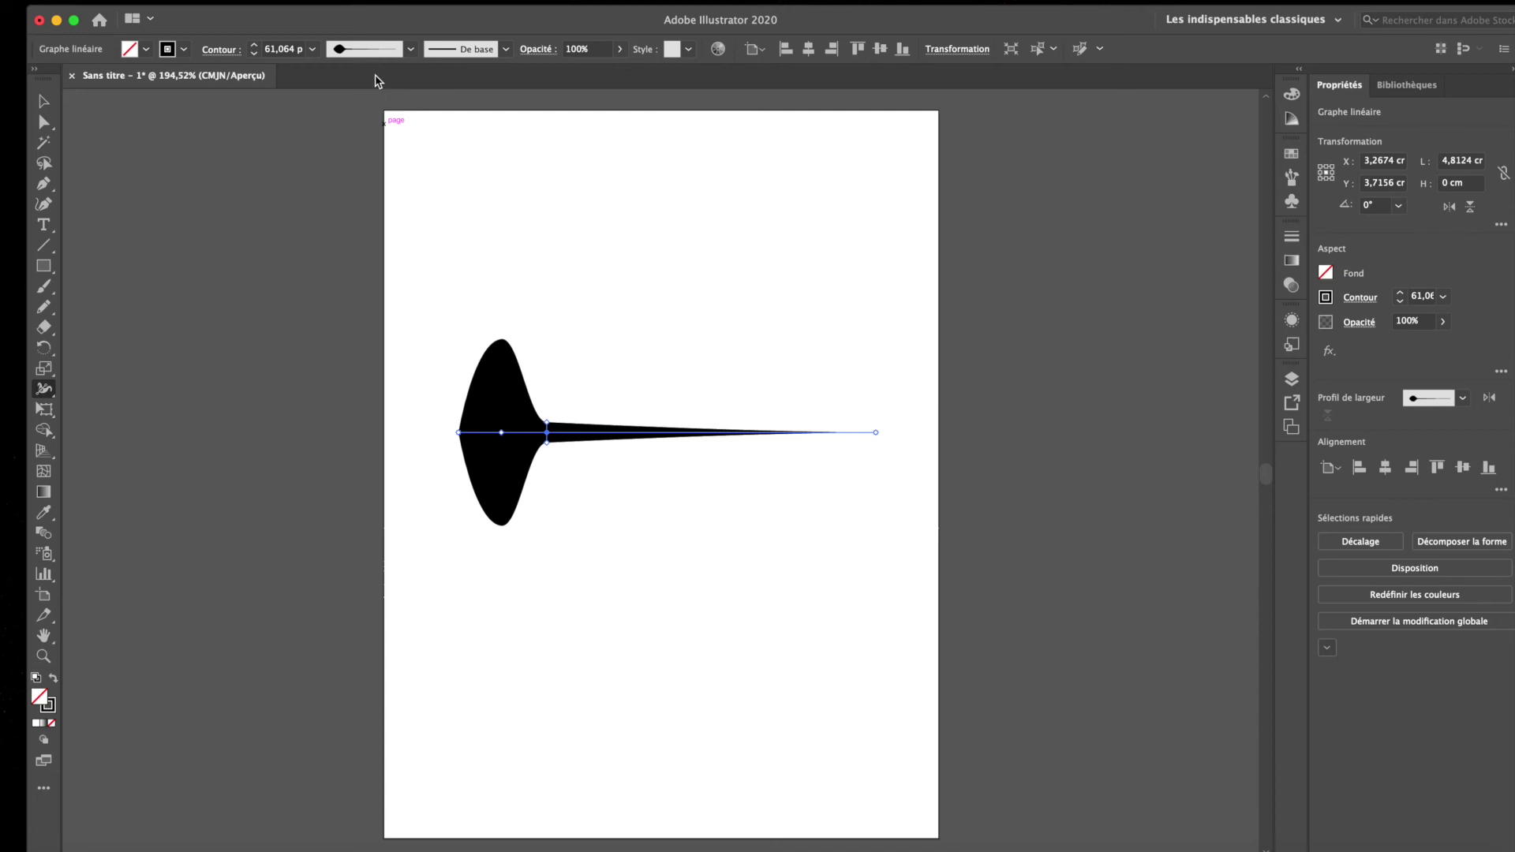
left_click(411, 52)
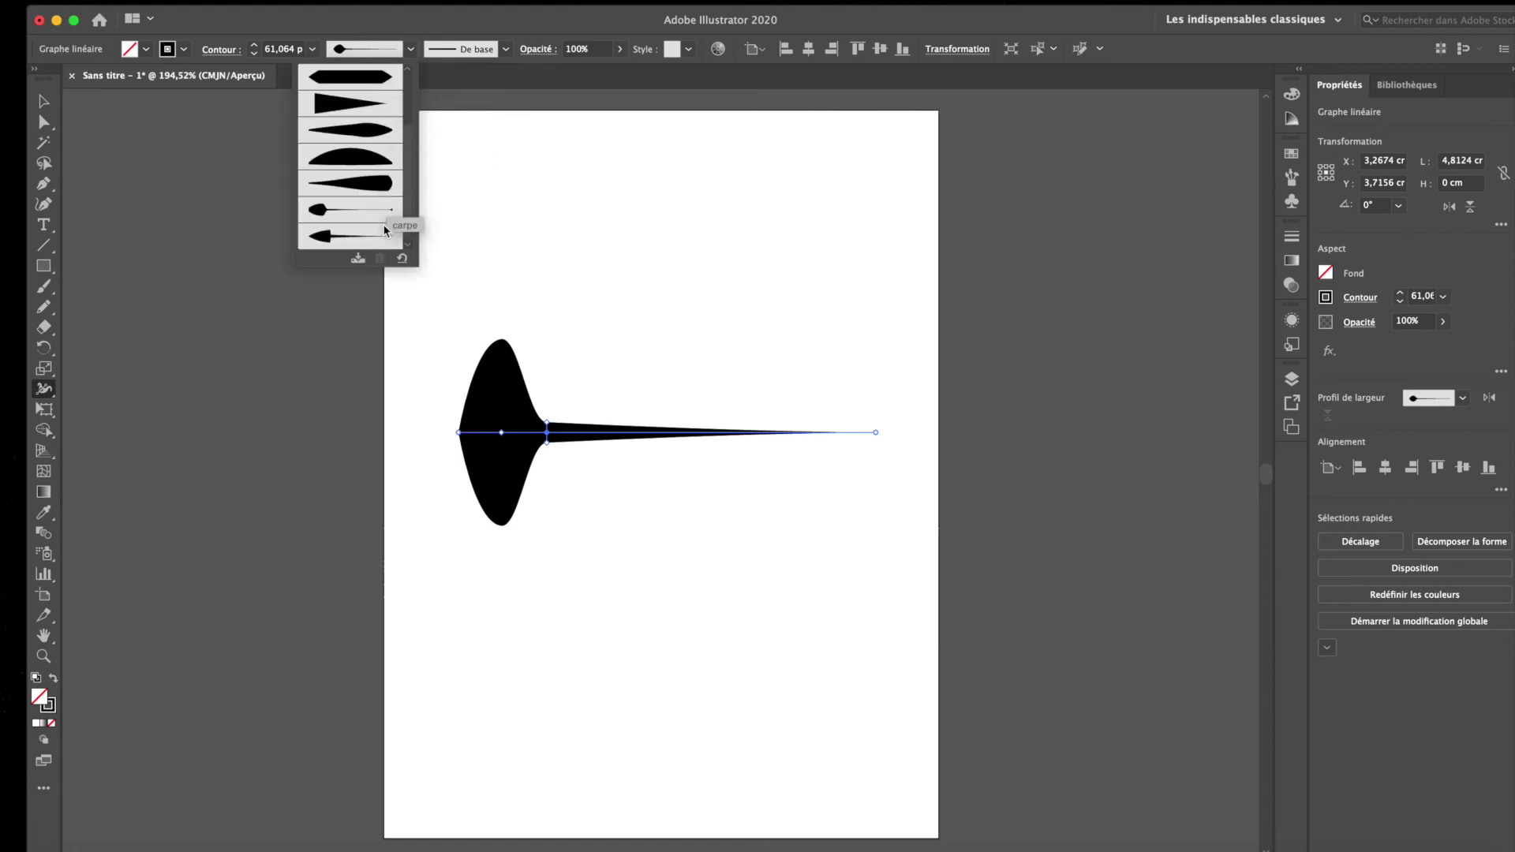
left_click(358, 260)
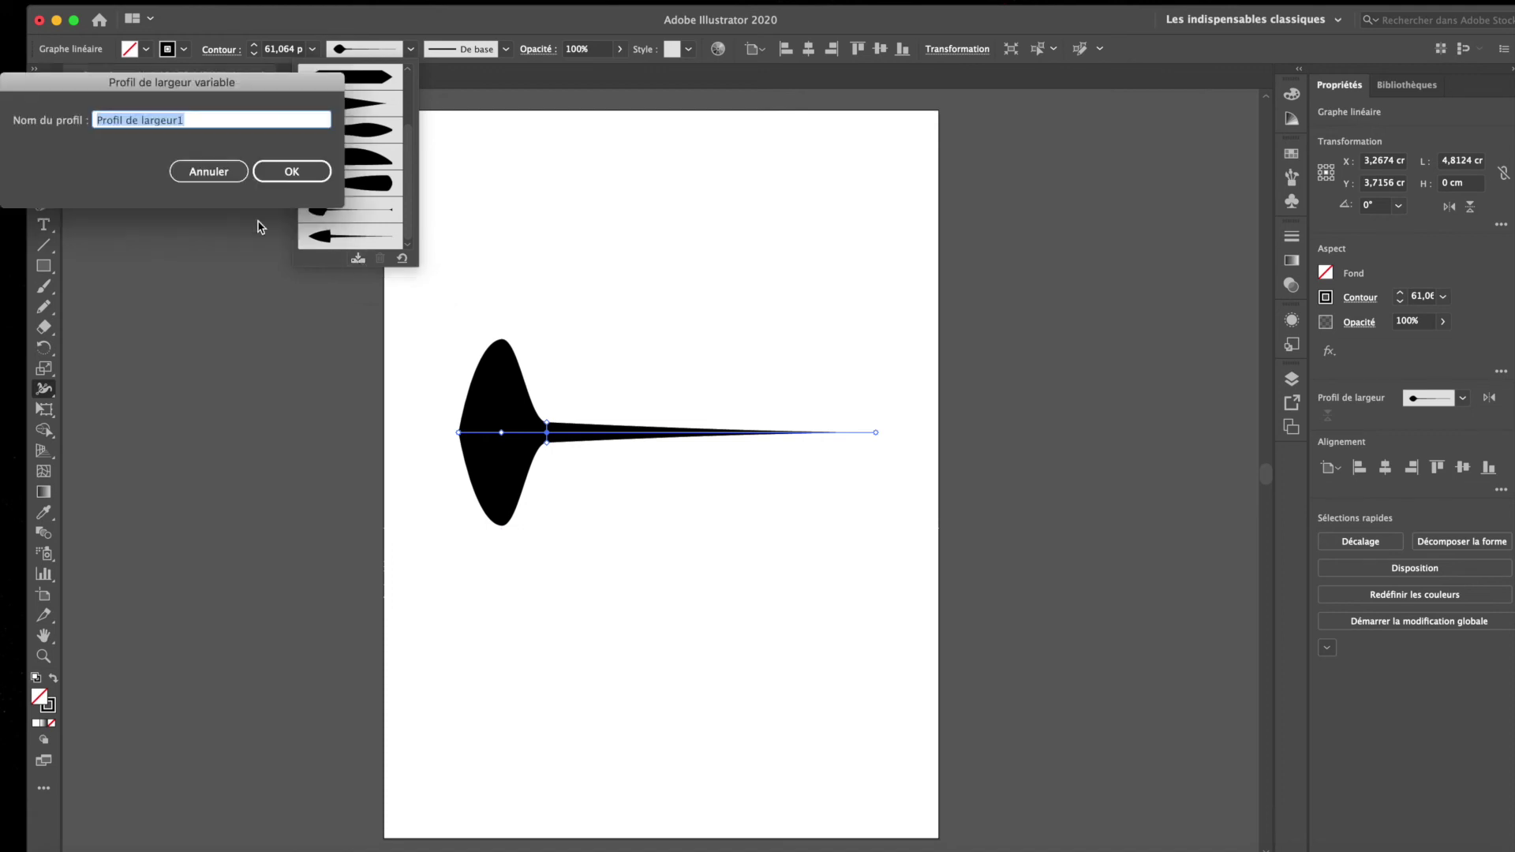
type("Duto")
key("Return")
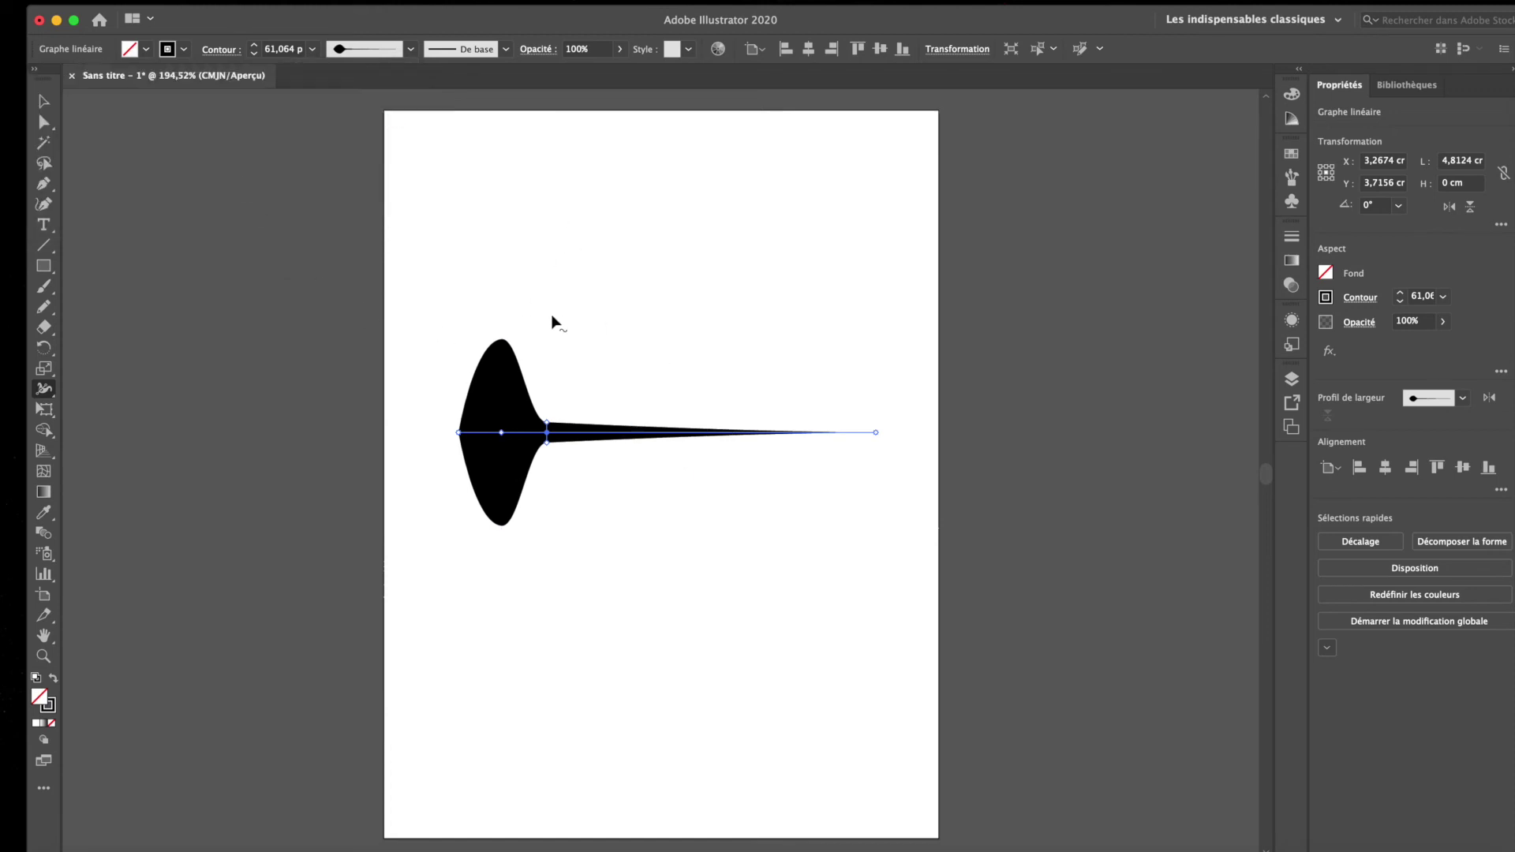
- Draw a wavy Pencil path about 3.9 cm wide and 0.9 cm high above the shaped line
key("n")
mouse_move(484, 284)
left_mouse_down()
mouse_move(688, 289)
mouse_move(824, 214)
left_mouse_up()
key("v")
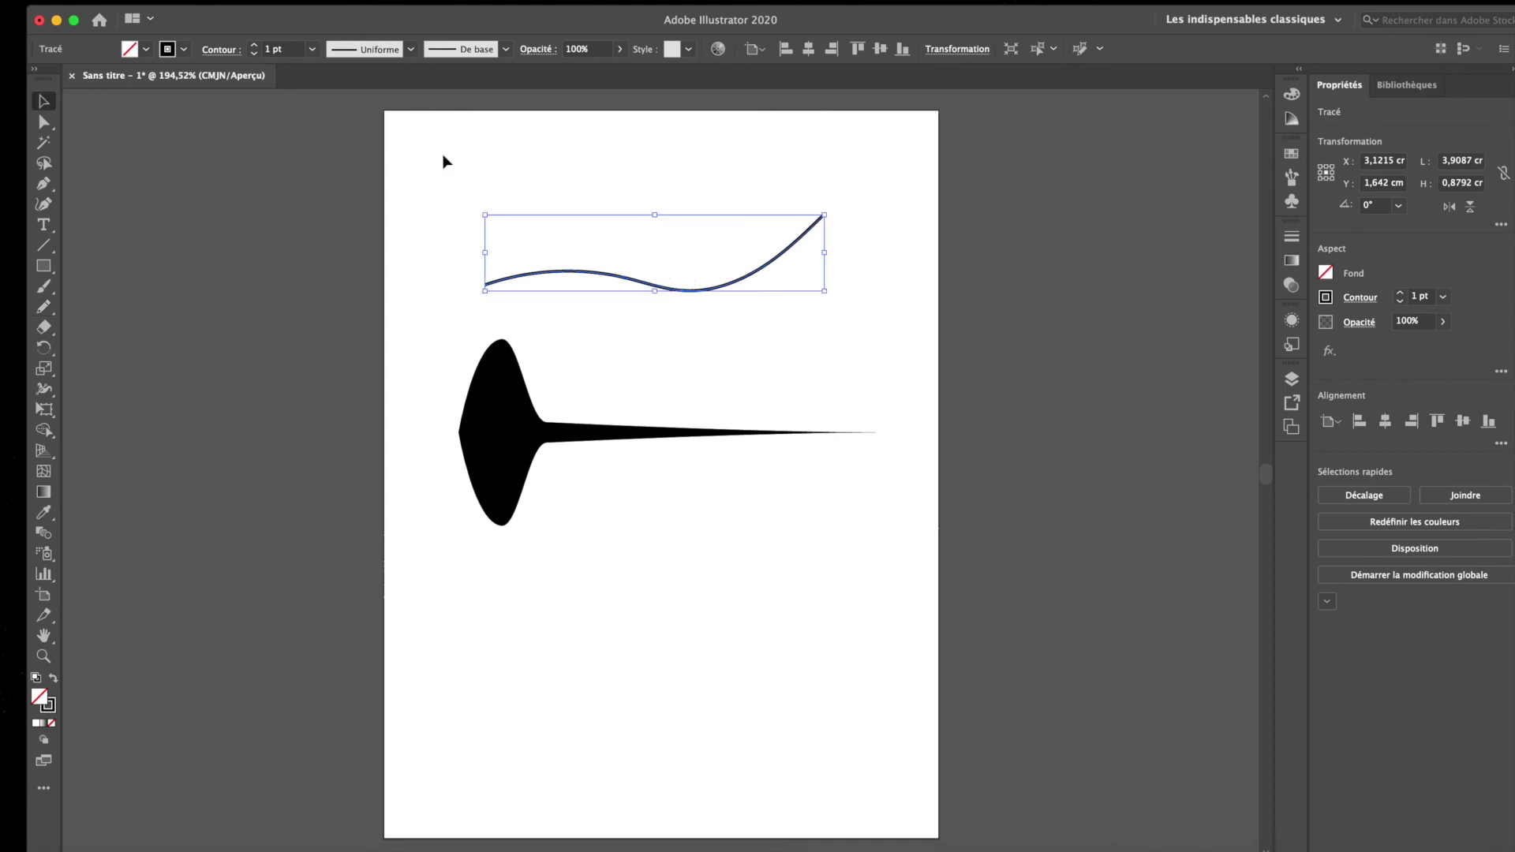
- Apply the saved custom width profile to the wavy path and set its stroke weight to 40 pt
left_click(410, 49)
scroll(367, 227, "down", 3)
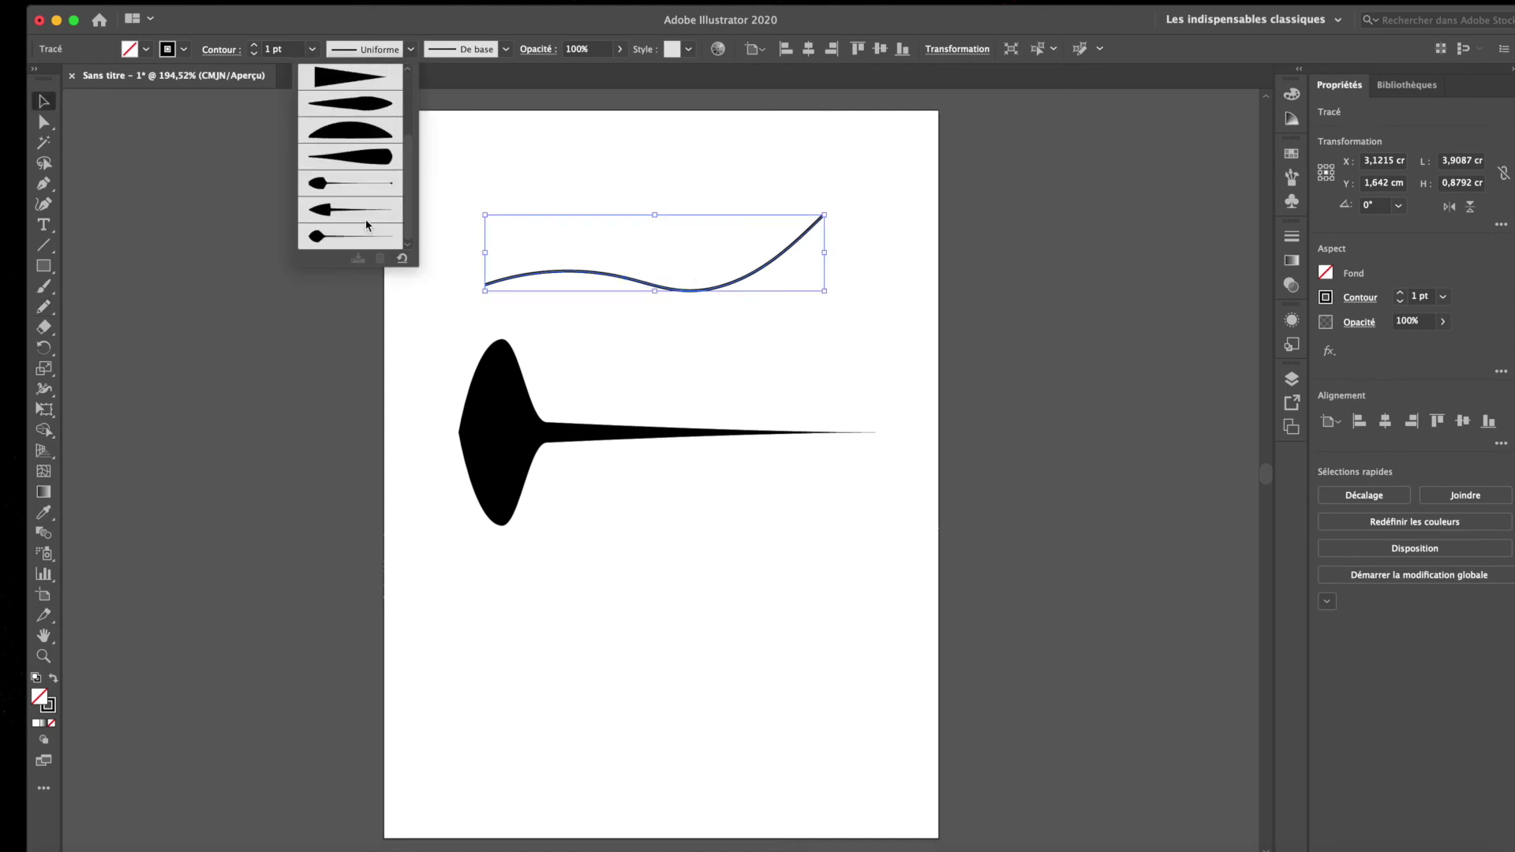
left_click(323, 236)
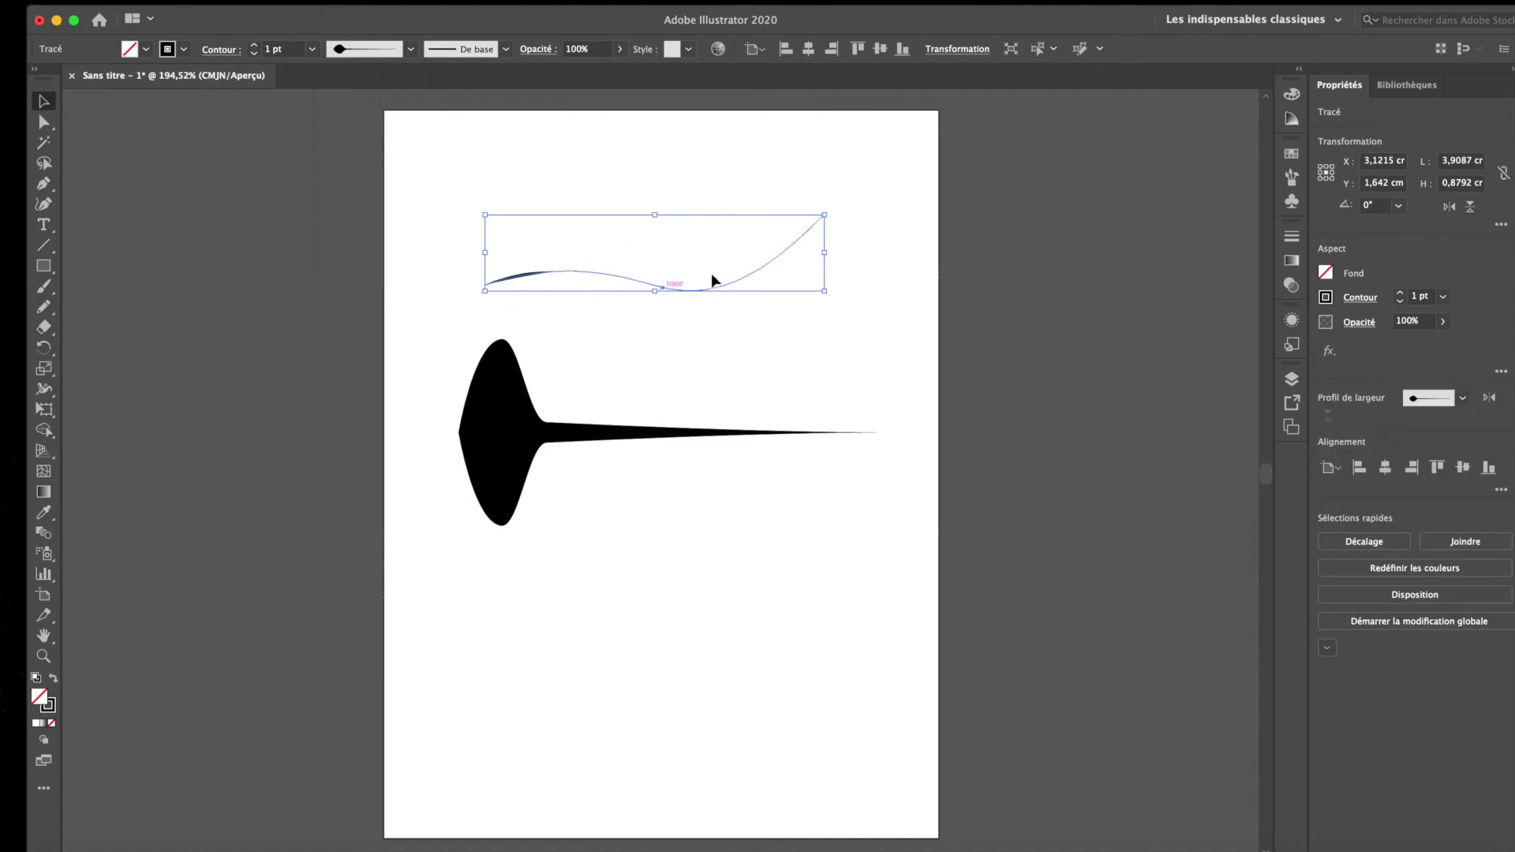
left_click(312, 49)
left_click(332, 409)
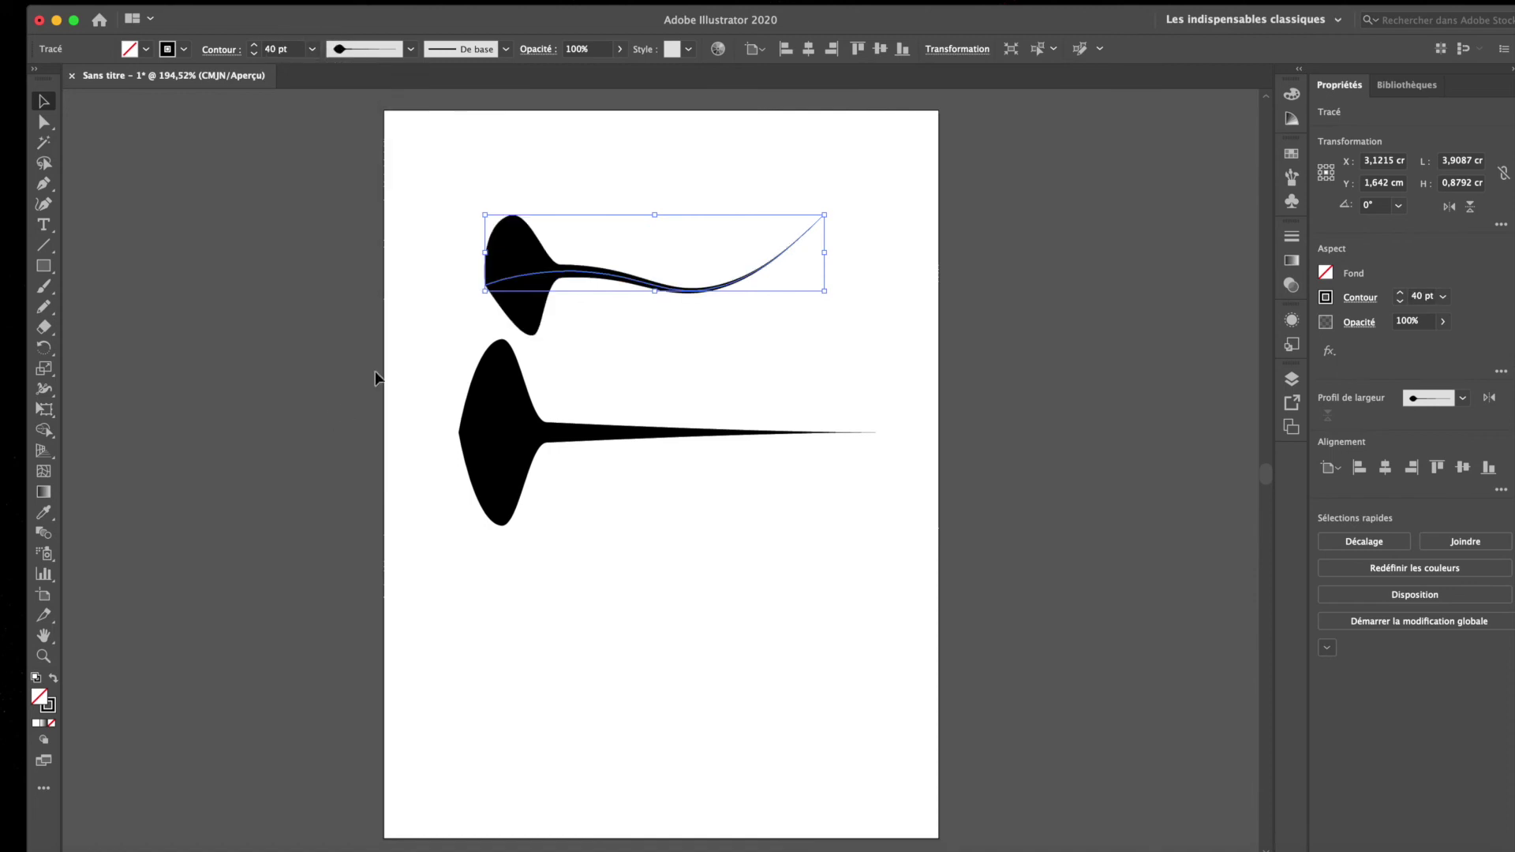
left_click(400, 329)
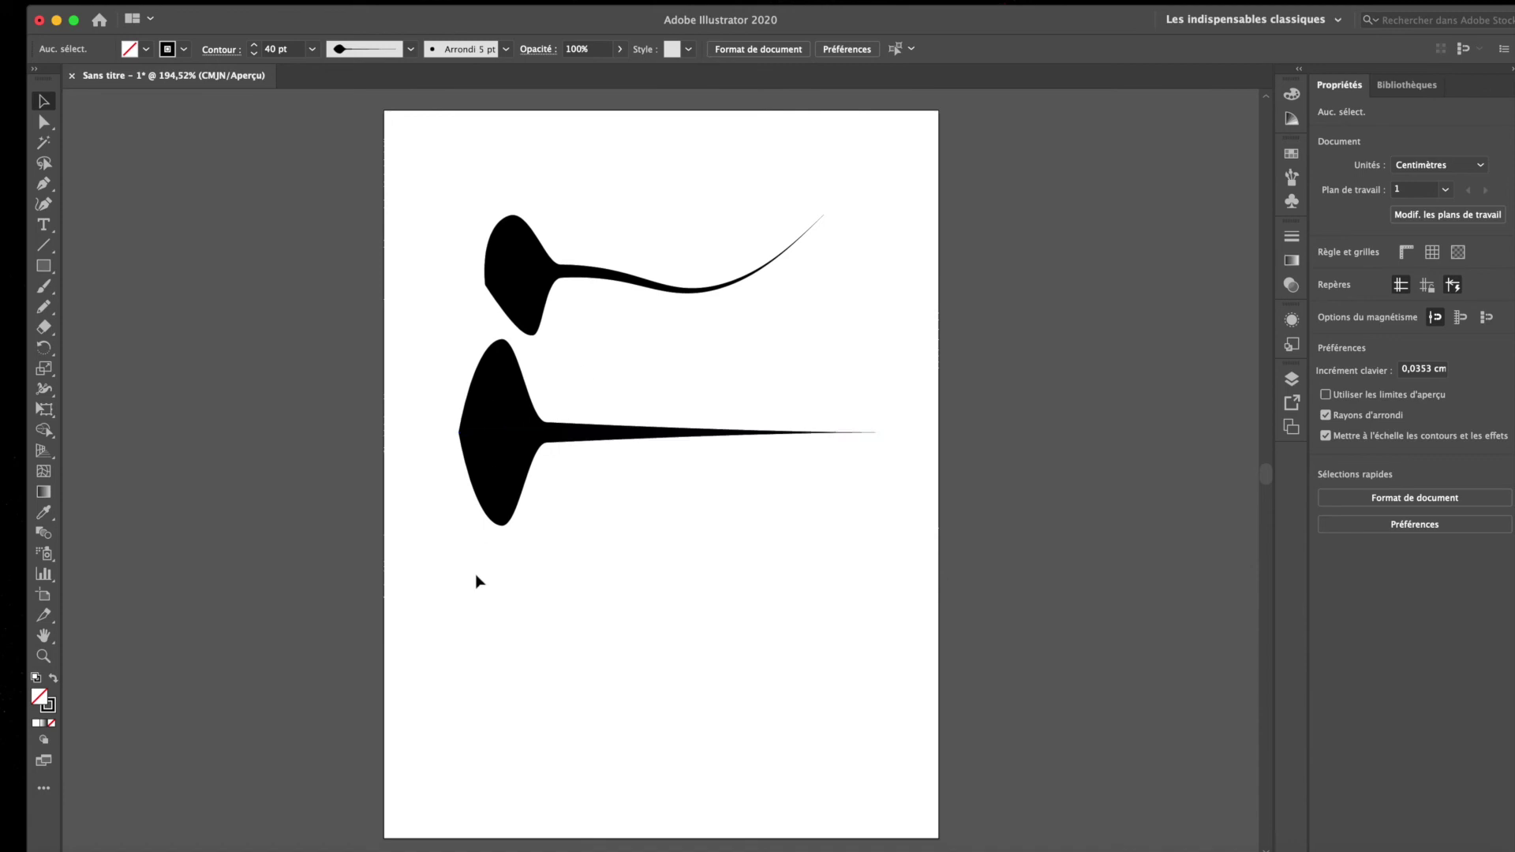
- Draw a stepped angular Pencil path about 2.3 × 2.7 cm below the line and copy the line's stroke onto it with the Eyedropper
key("n")
mouse_move(676, 523)
left_mouse_down()
mouse_move(676, 759)
mouse_move(798, 730)
mouse_move(798, 670)
mouse_move(877, 673)
left_mouse_up()
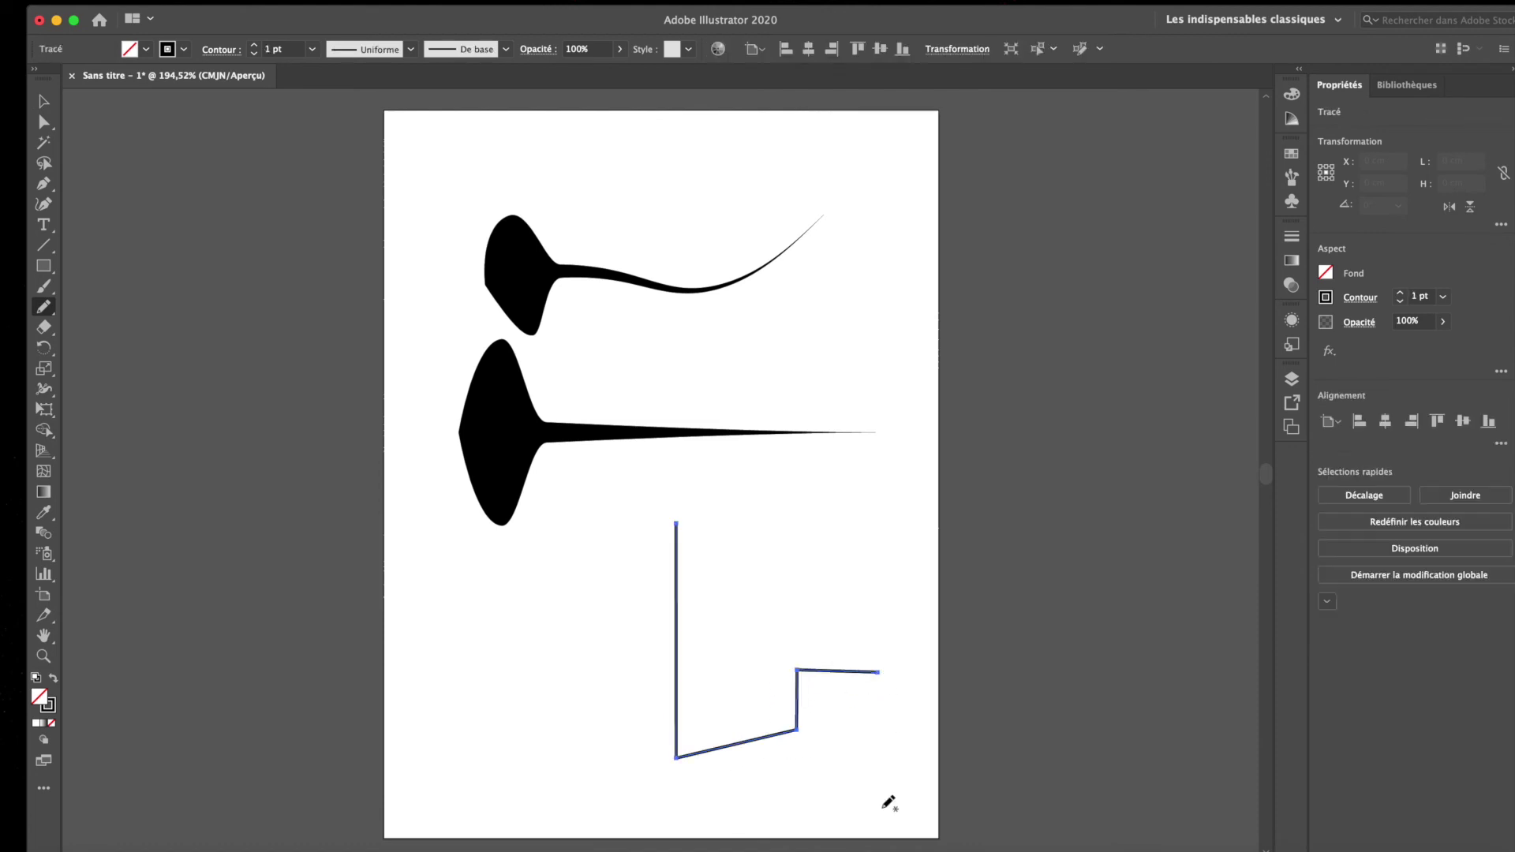
key("v")
key("i")
left_click(603, 430)
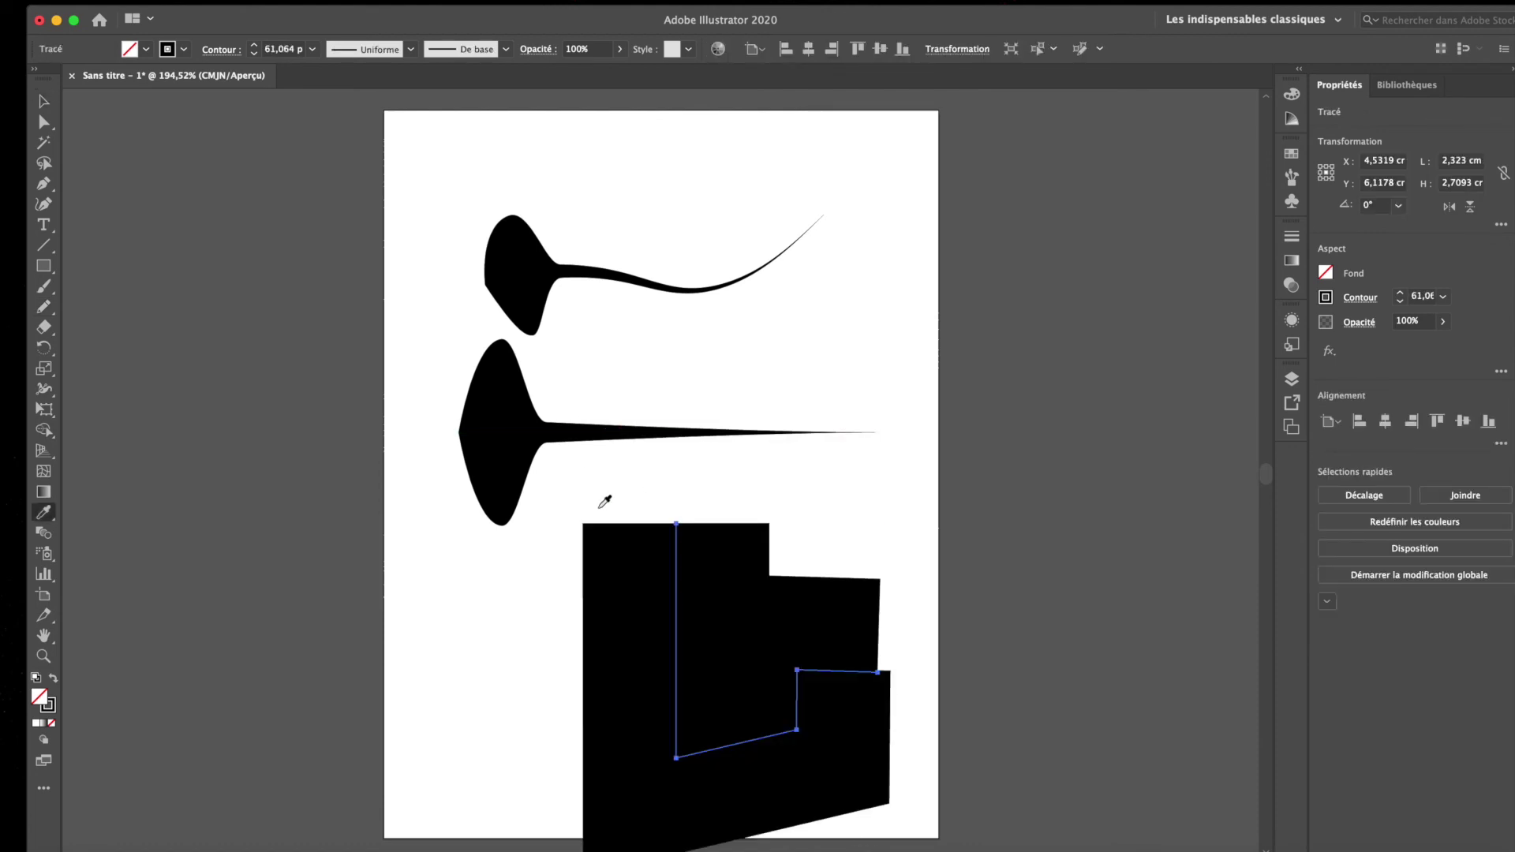
- Apply the saved custom width profile to the angular path and deselect it
key("v")
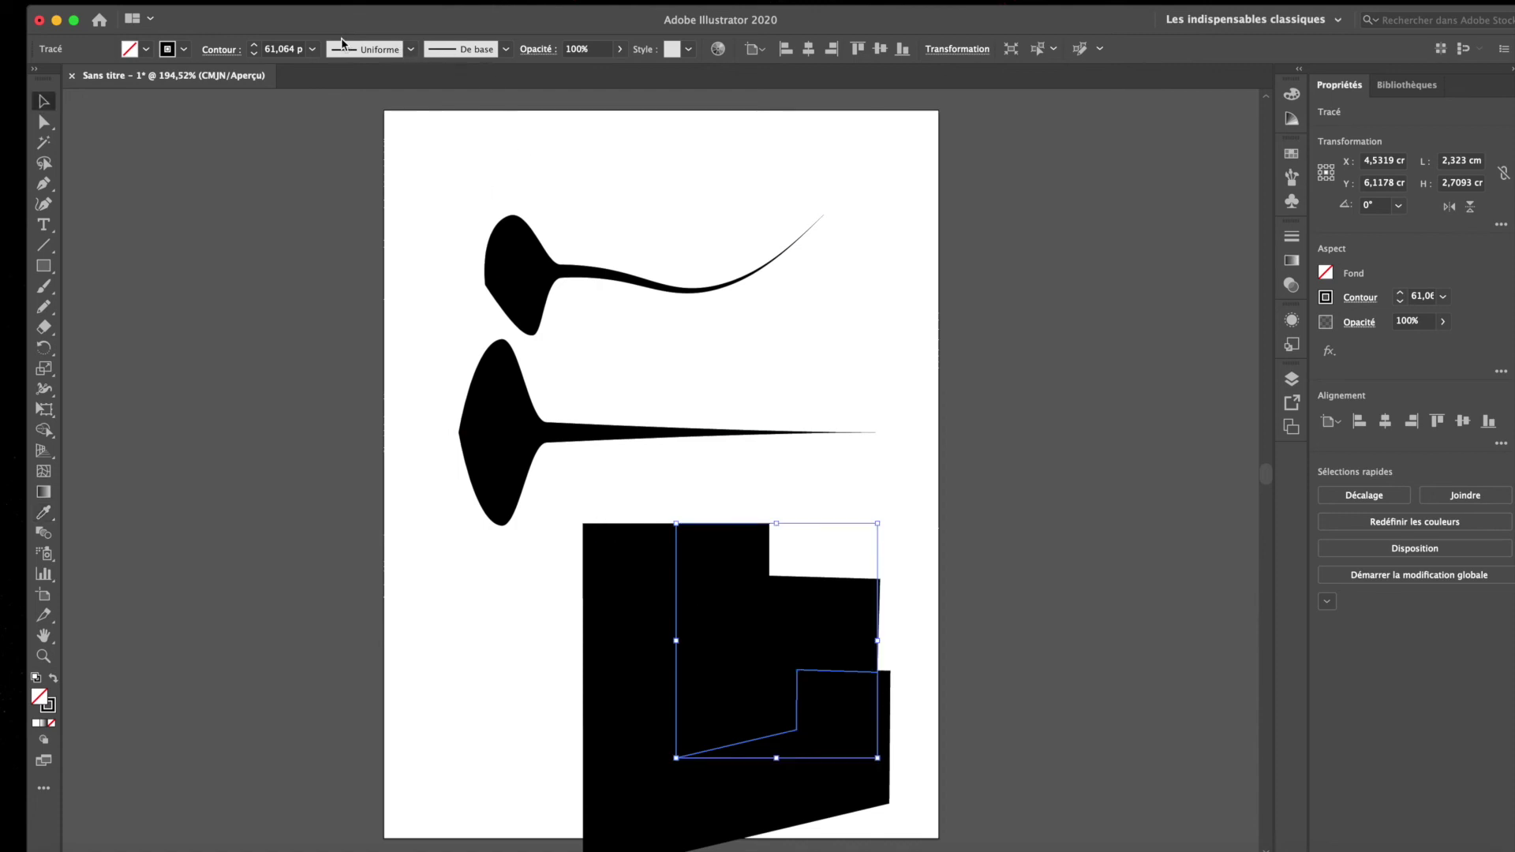
left_click(410, 50)
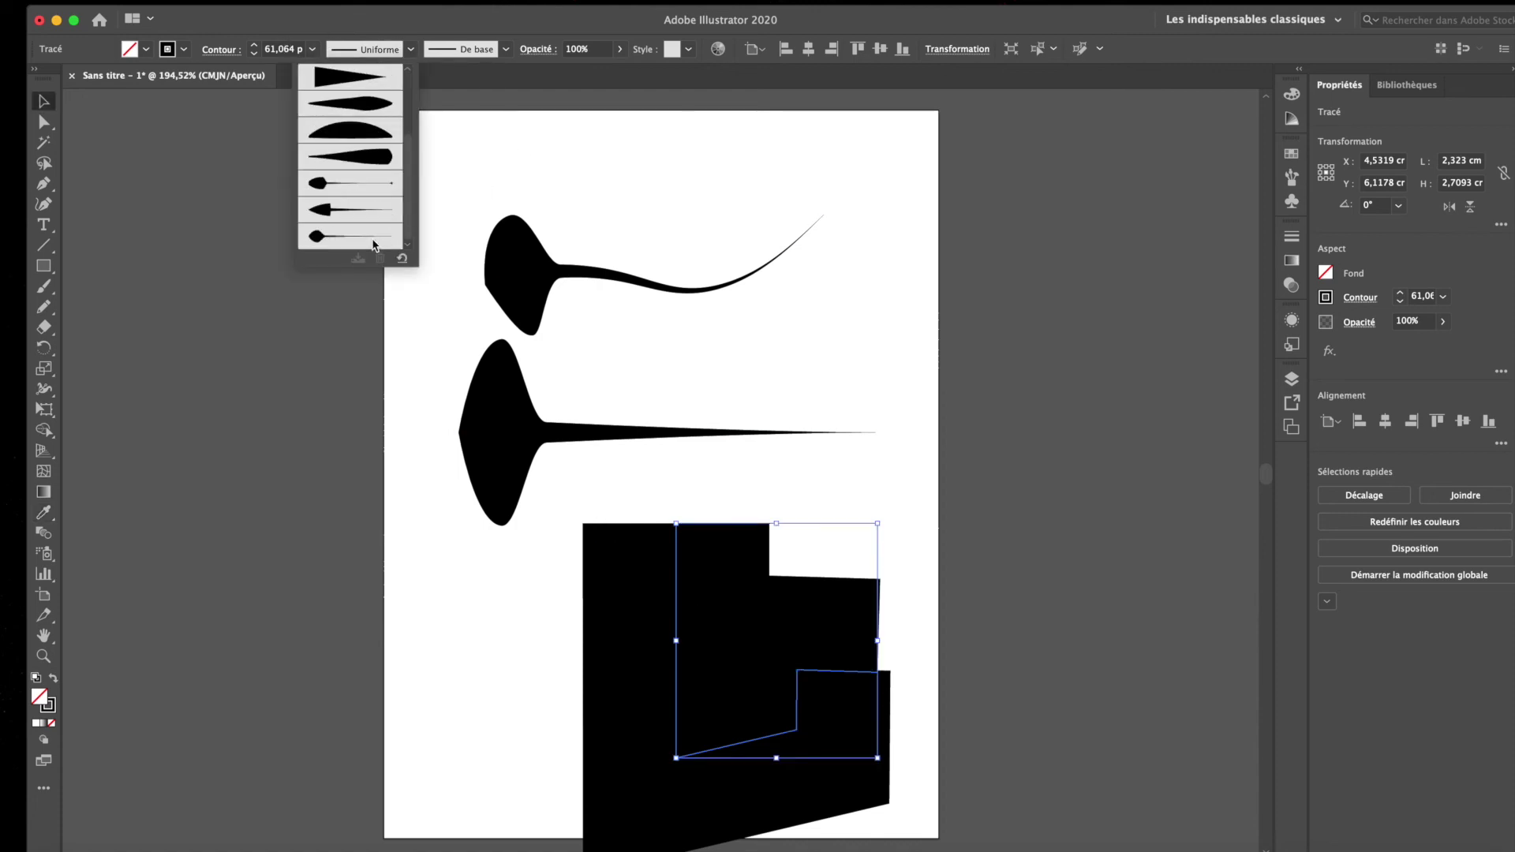
left_click(337, 236)
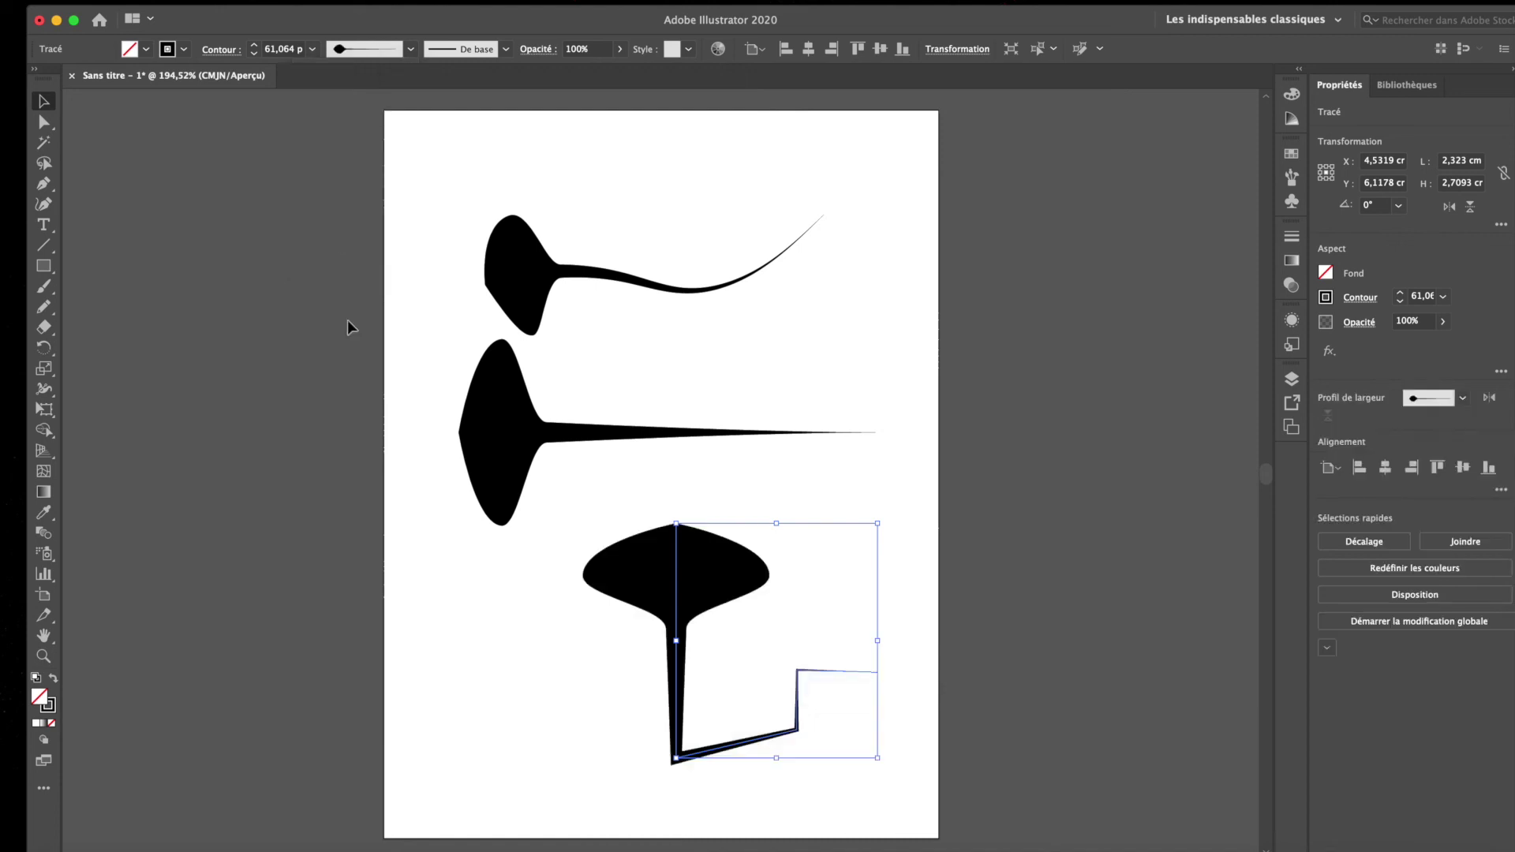
left_click(585, 731)
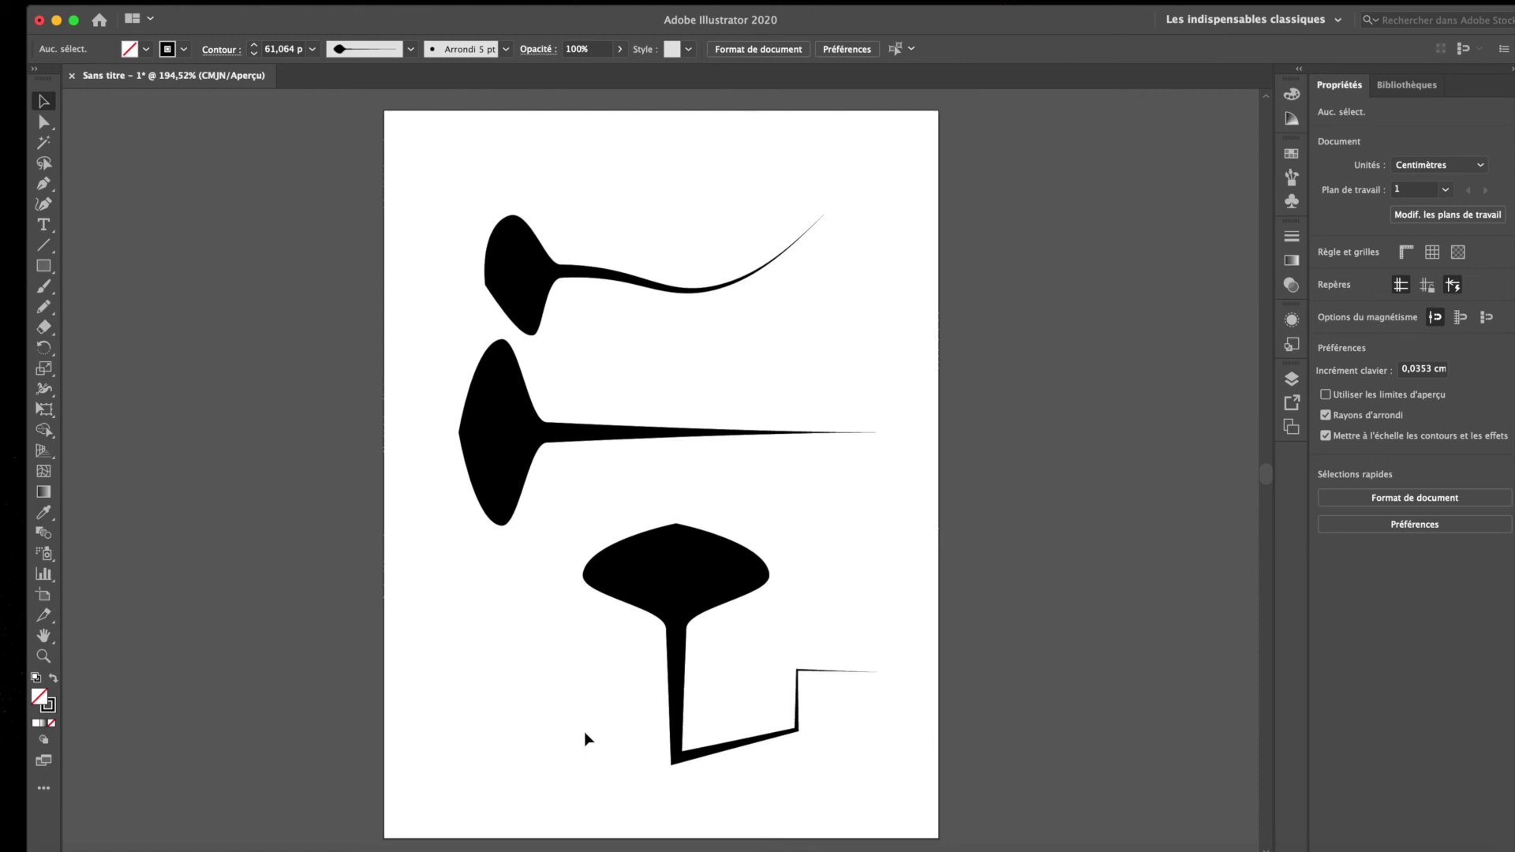
- Delete all three shaped strokes and paint a wavy stroke on the artboard with the 5 pt round Paintbrush
left_click_drag(444, 785, 938, 255)
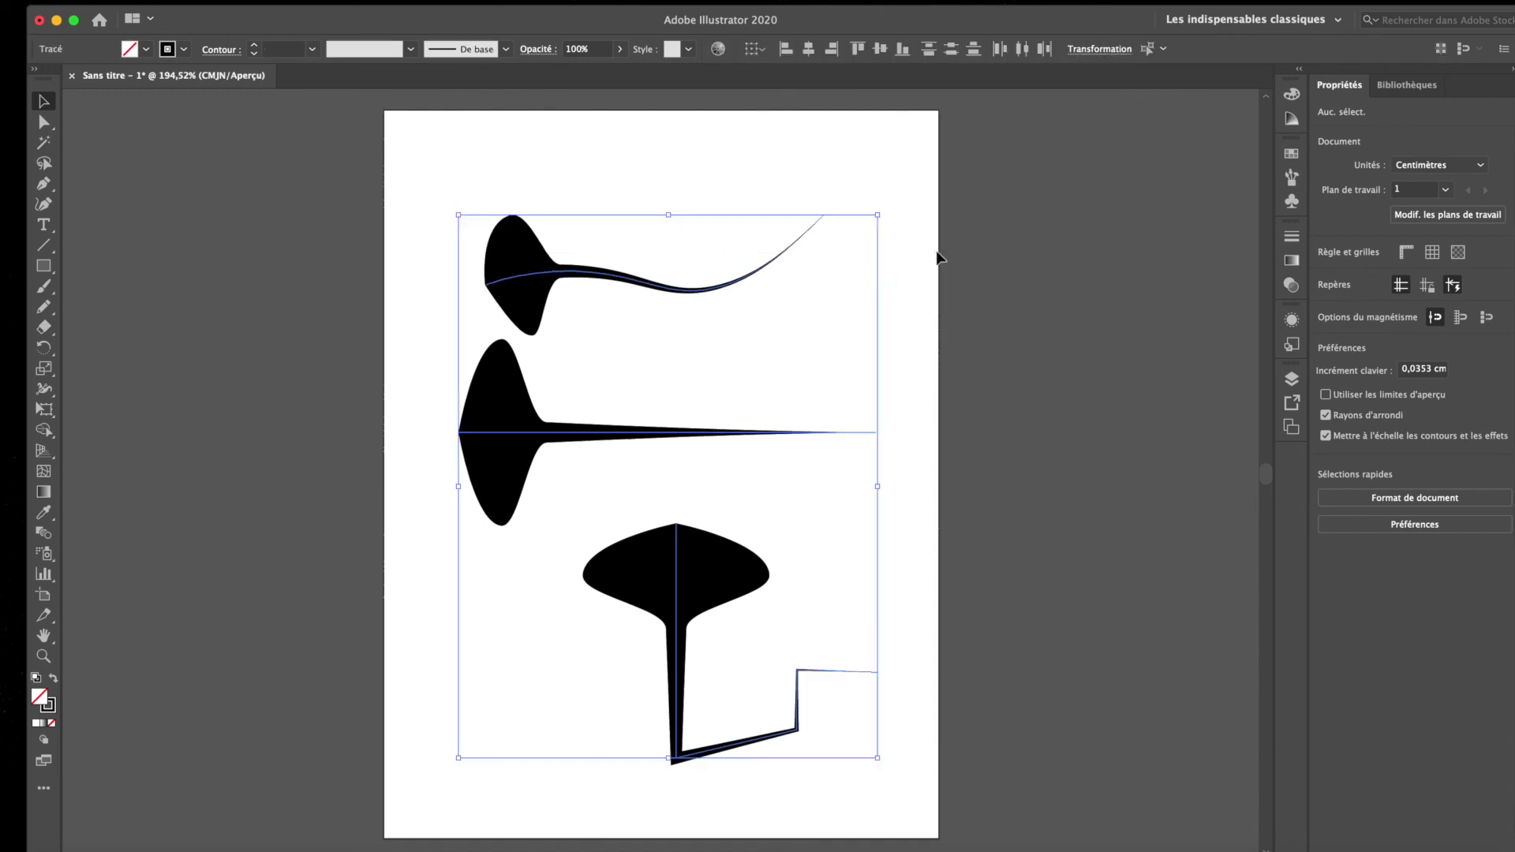
key("Delete")
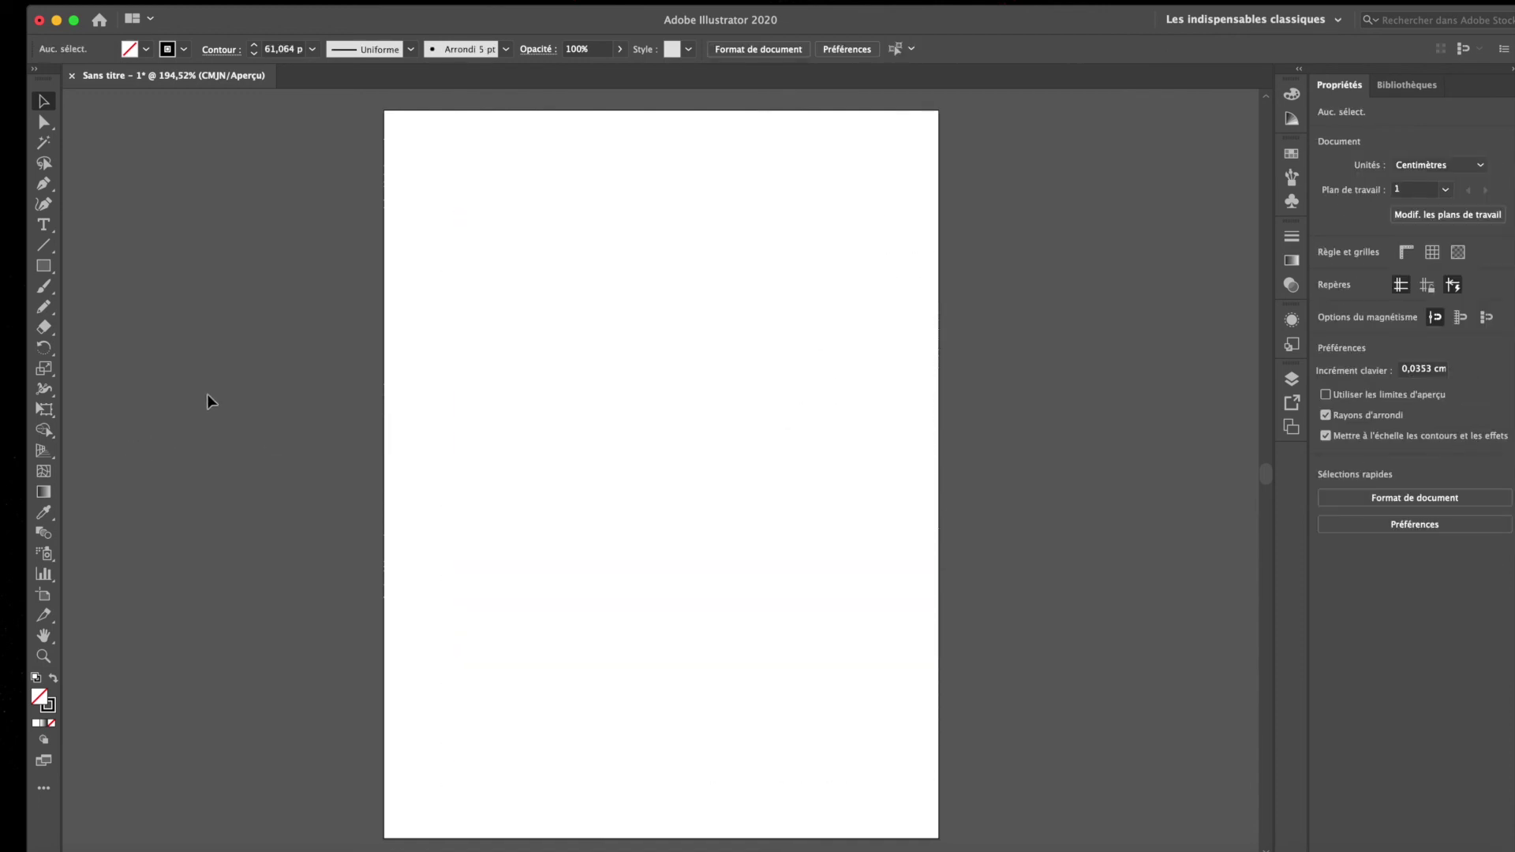
key("b")
left_click_drag(464, 368, 689, 319)
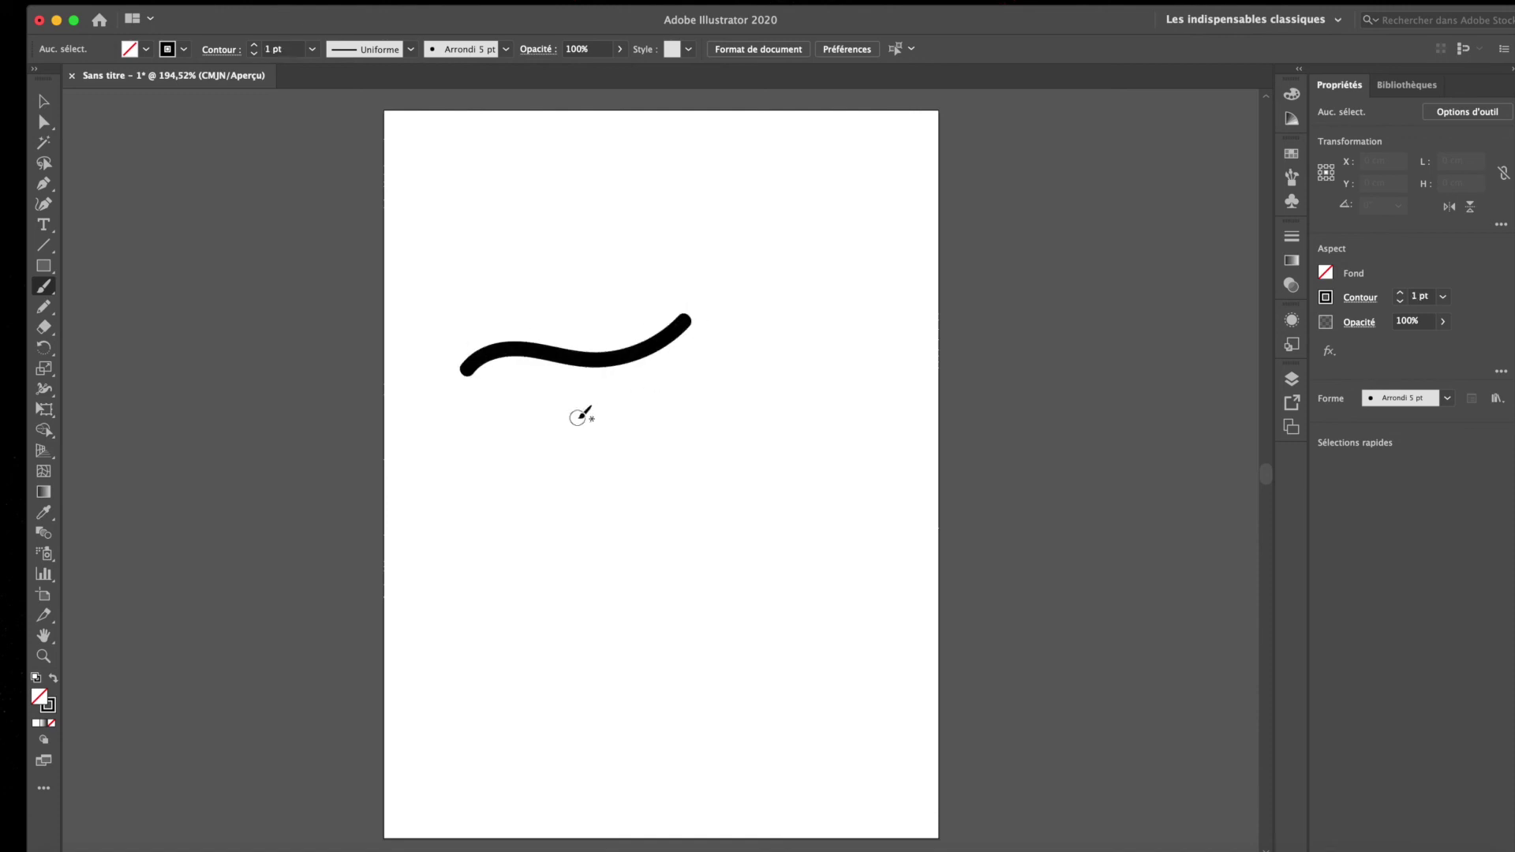
- Enlarge the Blob Brush tip and paint a second wavy stroke below the Paintbrush stroke
key("shift+b")
left_click(491, 516)
key("bracketright")
key("bracketright")
key("bracketright")
mouse_move(491, 517)
left_mouse_down()
mouse_move(693, 490)
mouse_move(767, 436)
left_mouse_up()
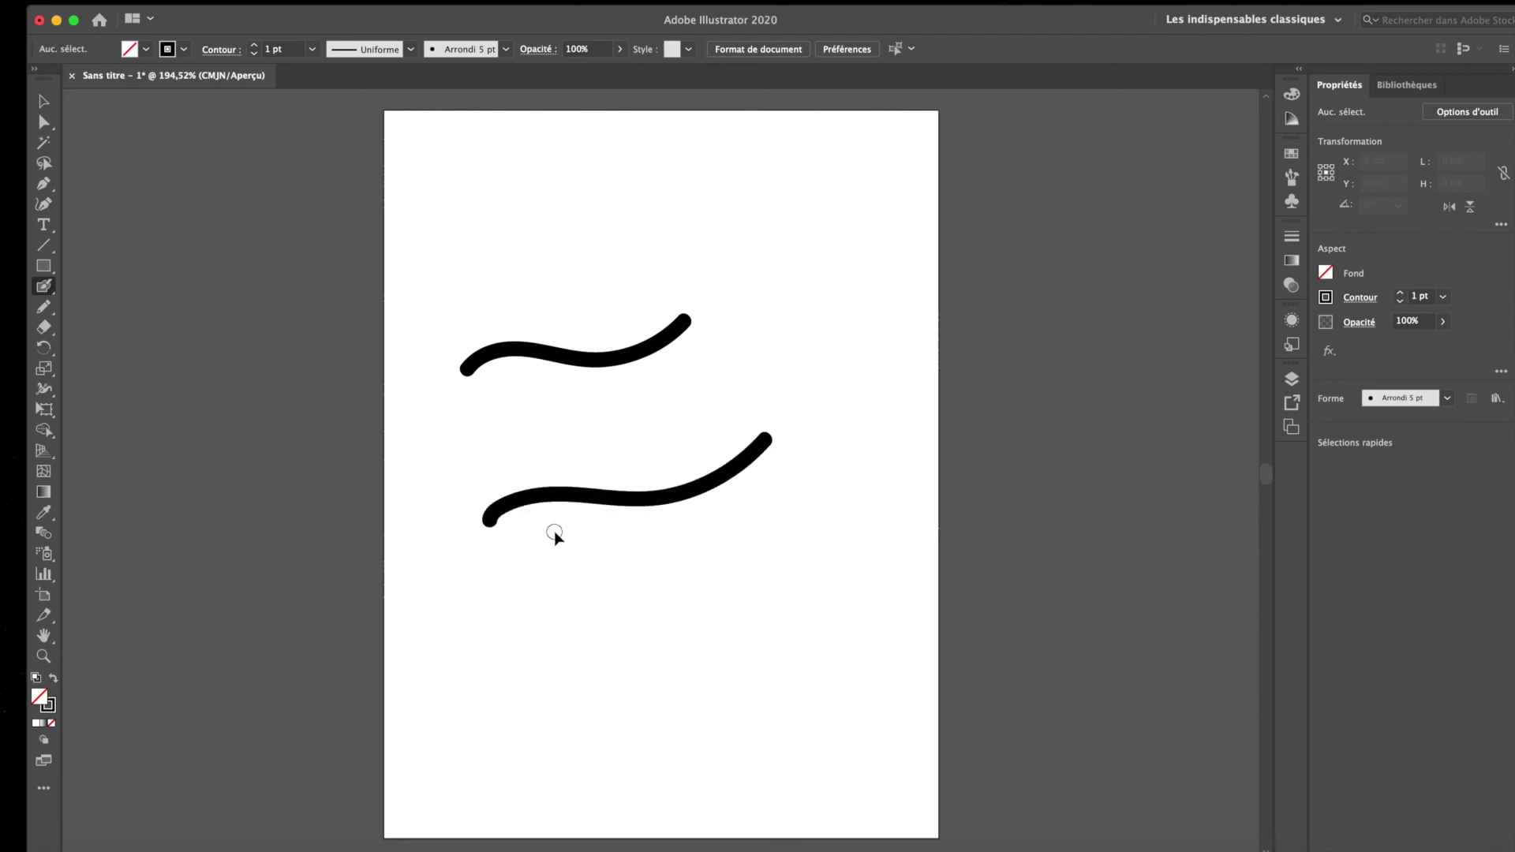
- Compare the paths of the Paintbrush and Blob Brush strokes in outline view and return to preview
key("super+y")
key("v")
left_click_drag(440, 253, 719, 615)
left_click(629, 628)
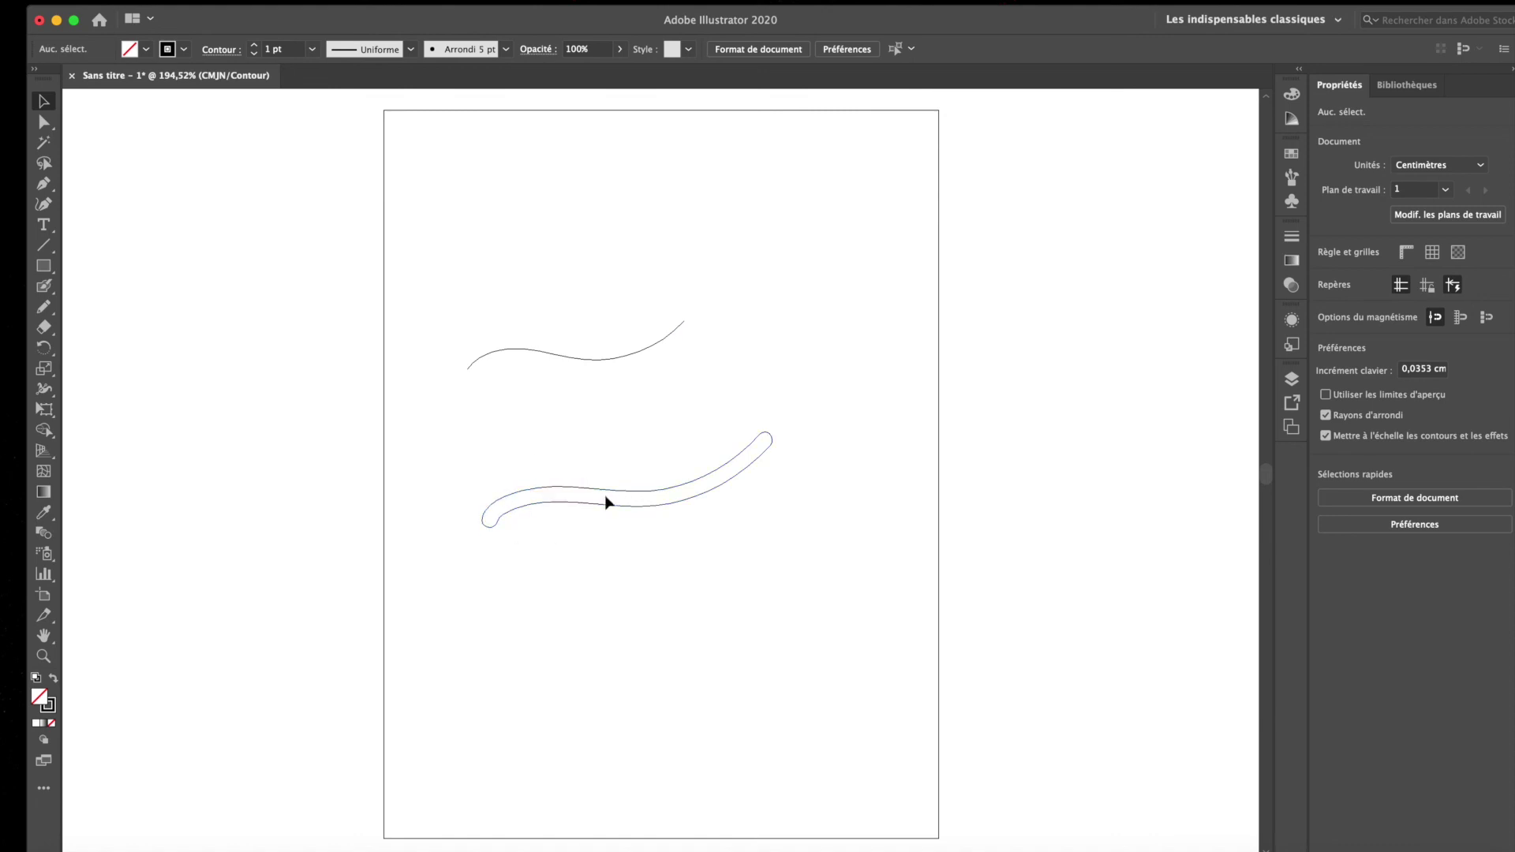
key("super+y")
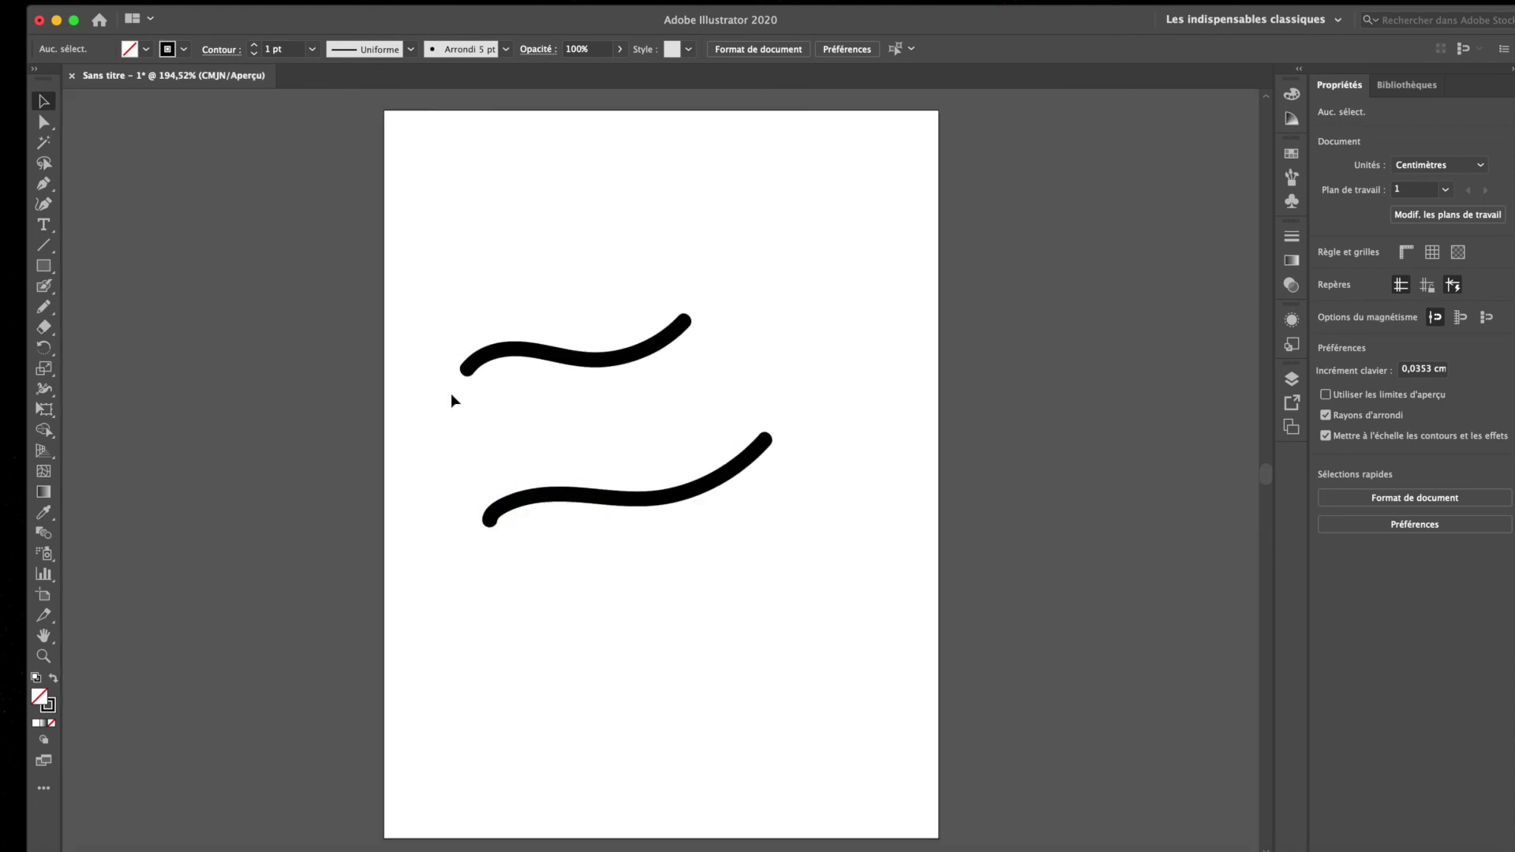
- Configure the Blob Brush with fidelity at its smoothest, size 73 pt, angle 57° and roundness 17%
left_click(45, 288)
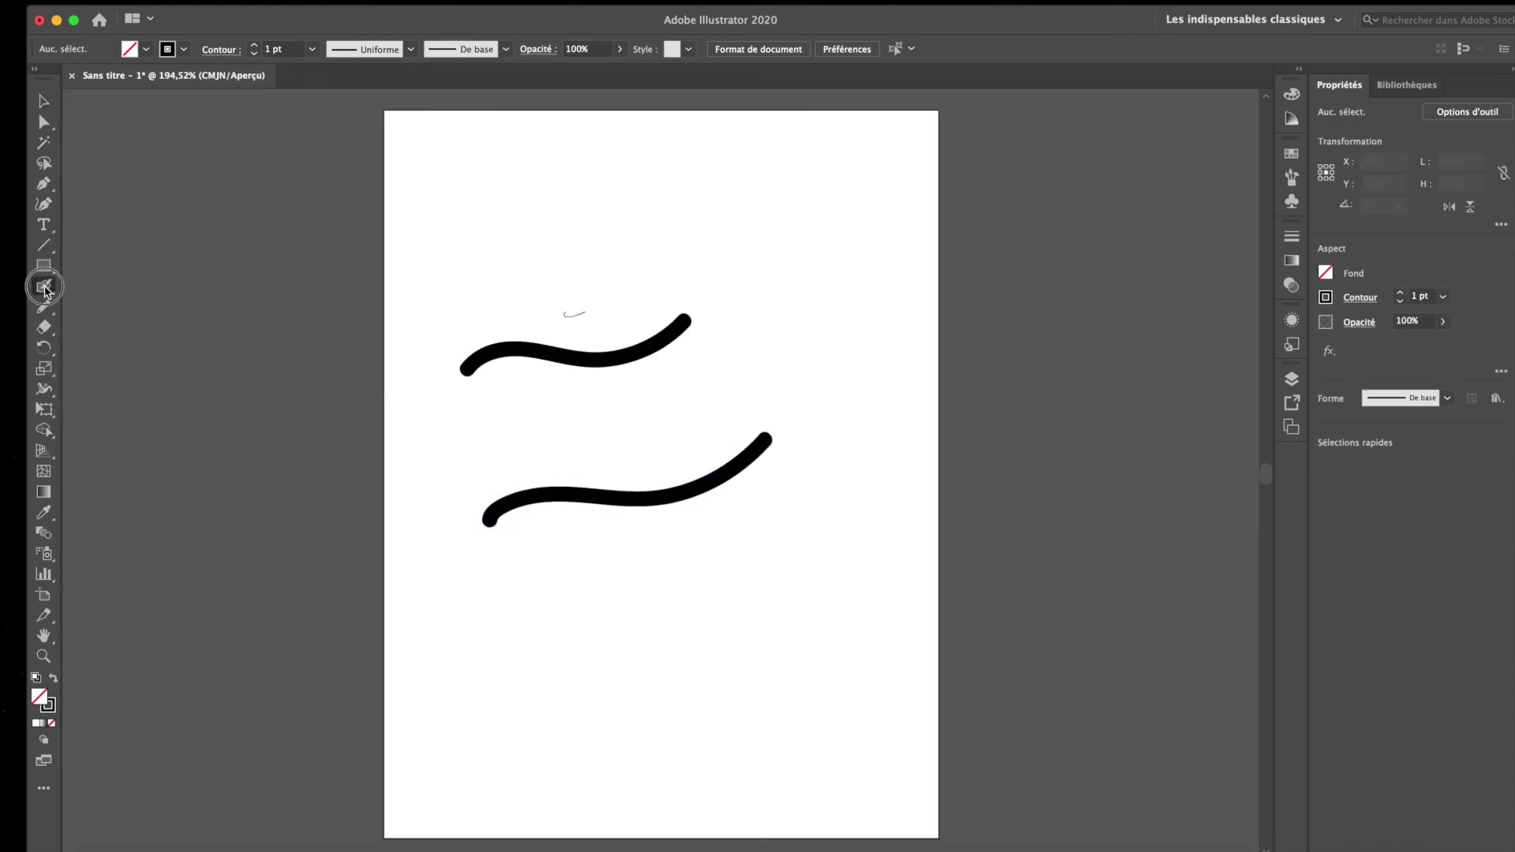
left_click(103, 307)
double_click(45, 287)
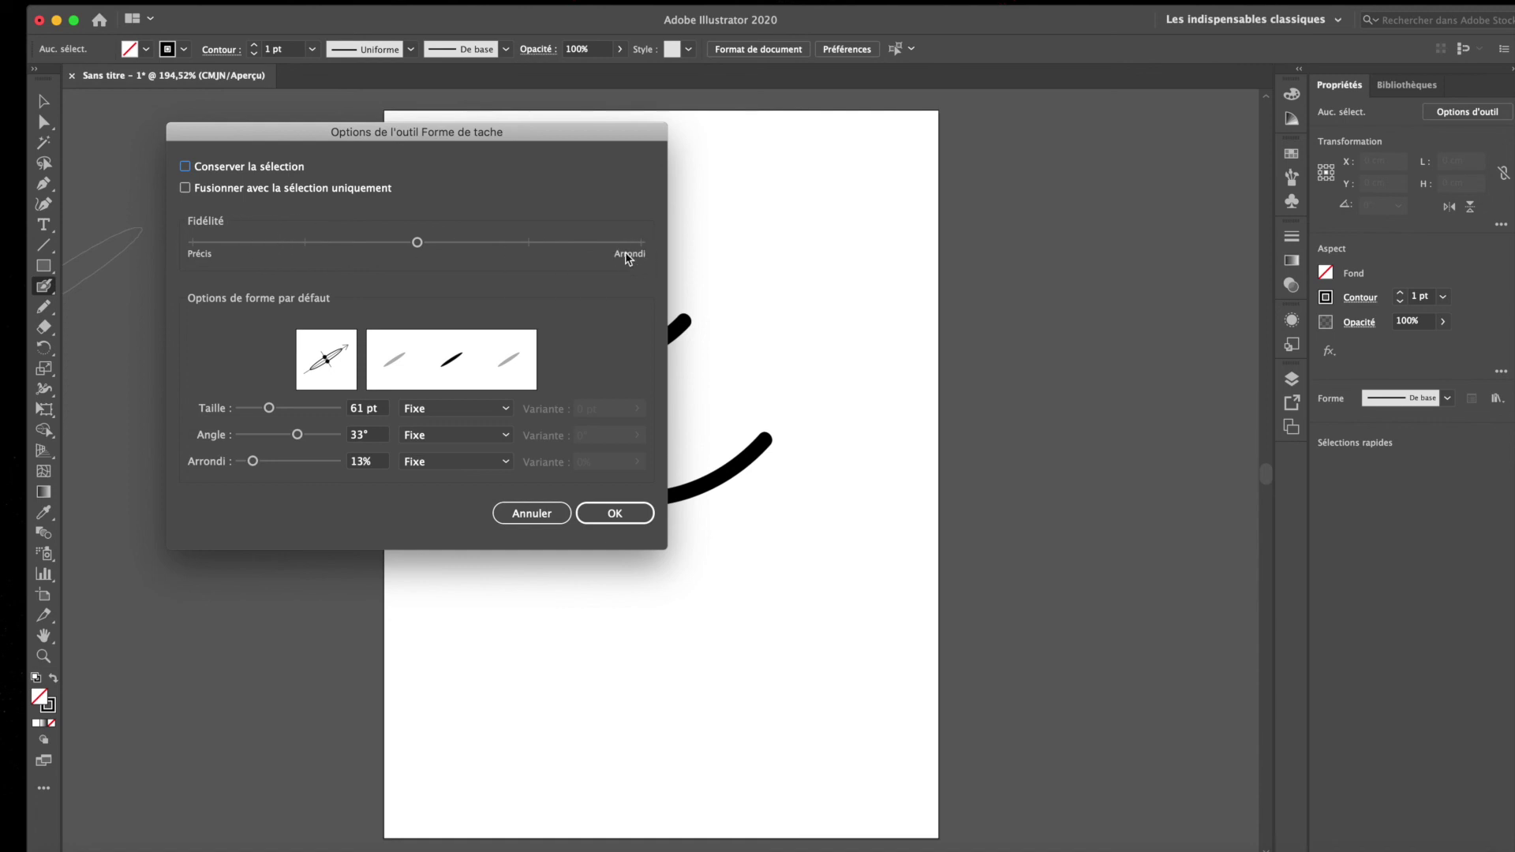
left_click_drag(409, 248, 640, 244)
mouse_move(267, 408)
left_mouse_down()
mouse_move(254, 408)
mouse_move(275, 409)
left_mouse_up()
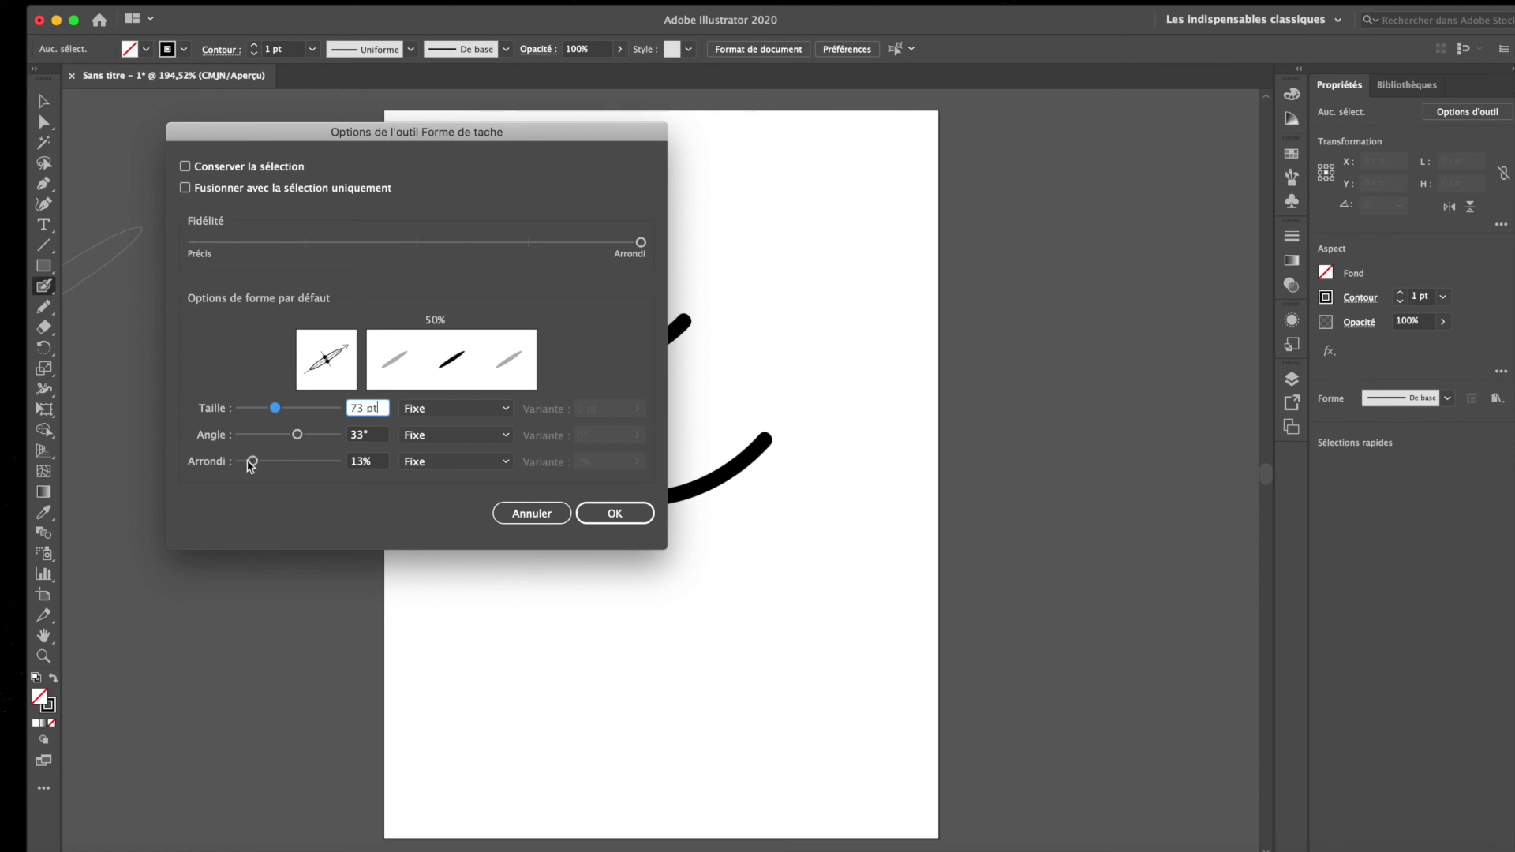
left_click_drag(253, 463, 303, 434)
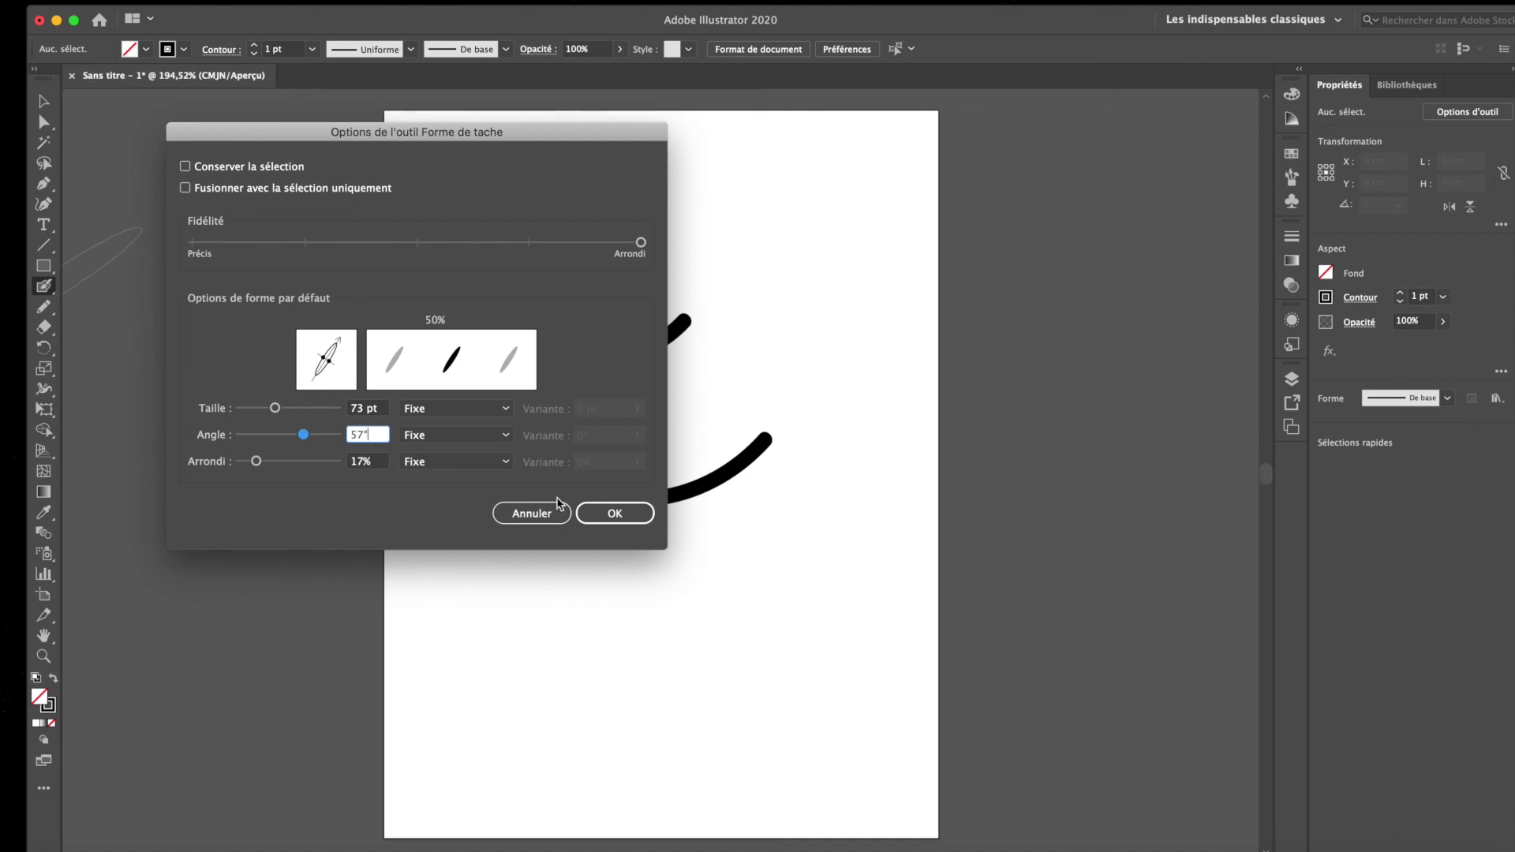
left_click(599, 513)
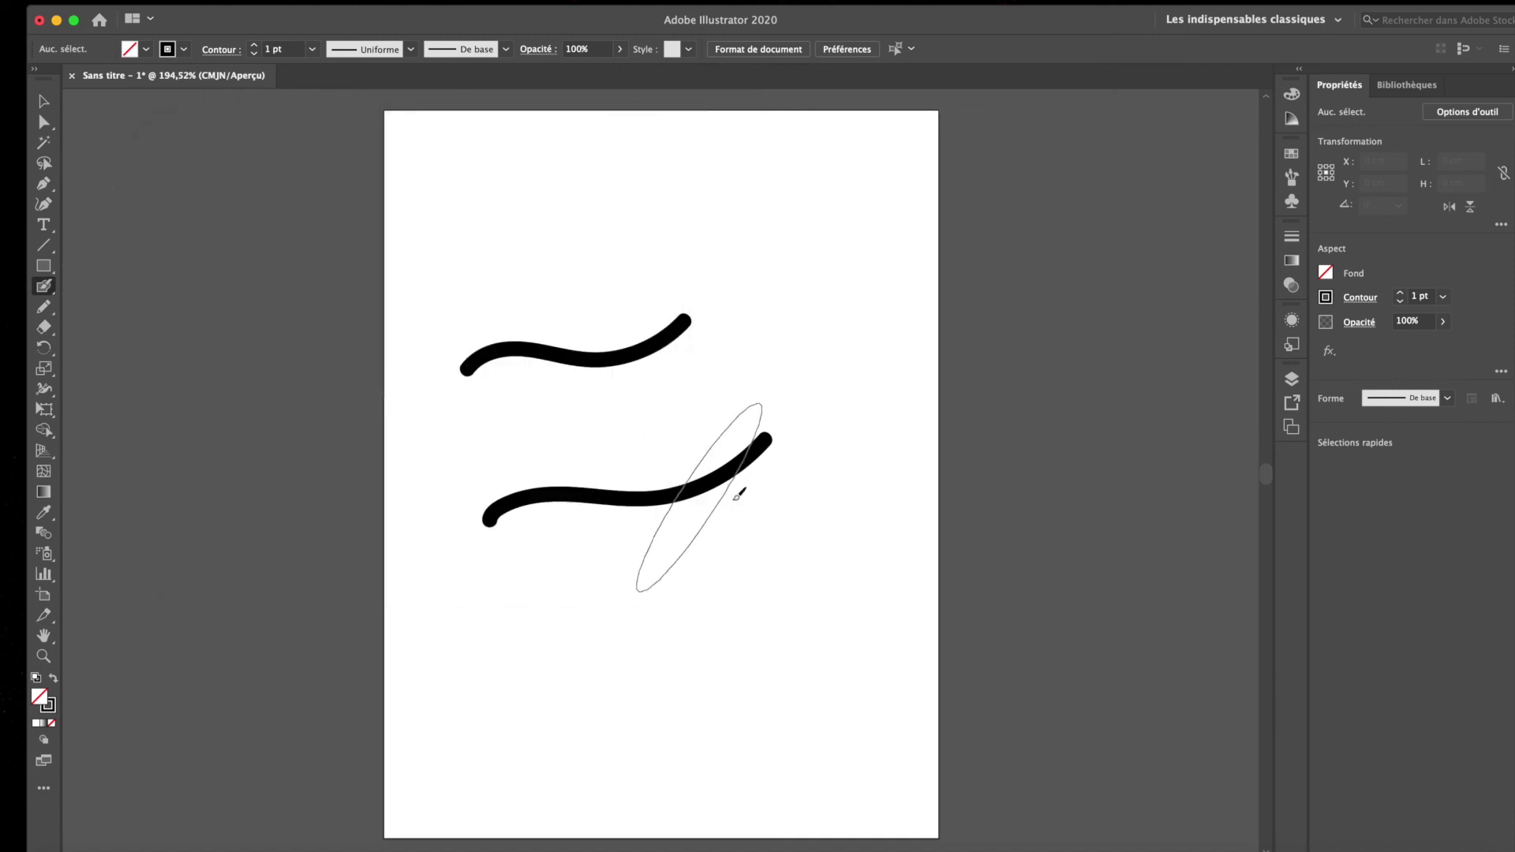
- Paint a large Blob Brush test stroke, undo it, and paint another one across the artboard's lower right edge
mouse_move(975, 237)
left_mouse_down()
mouse_move(882, 475)
mouse_move(1075, 450)
mouse_move(1120, 391)
left_mouse_up()
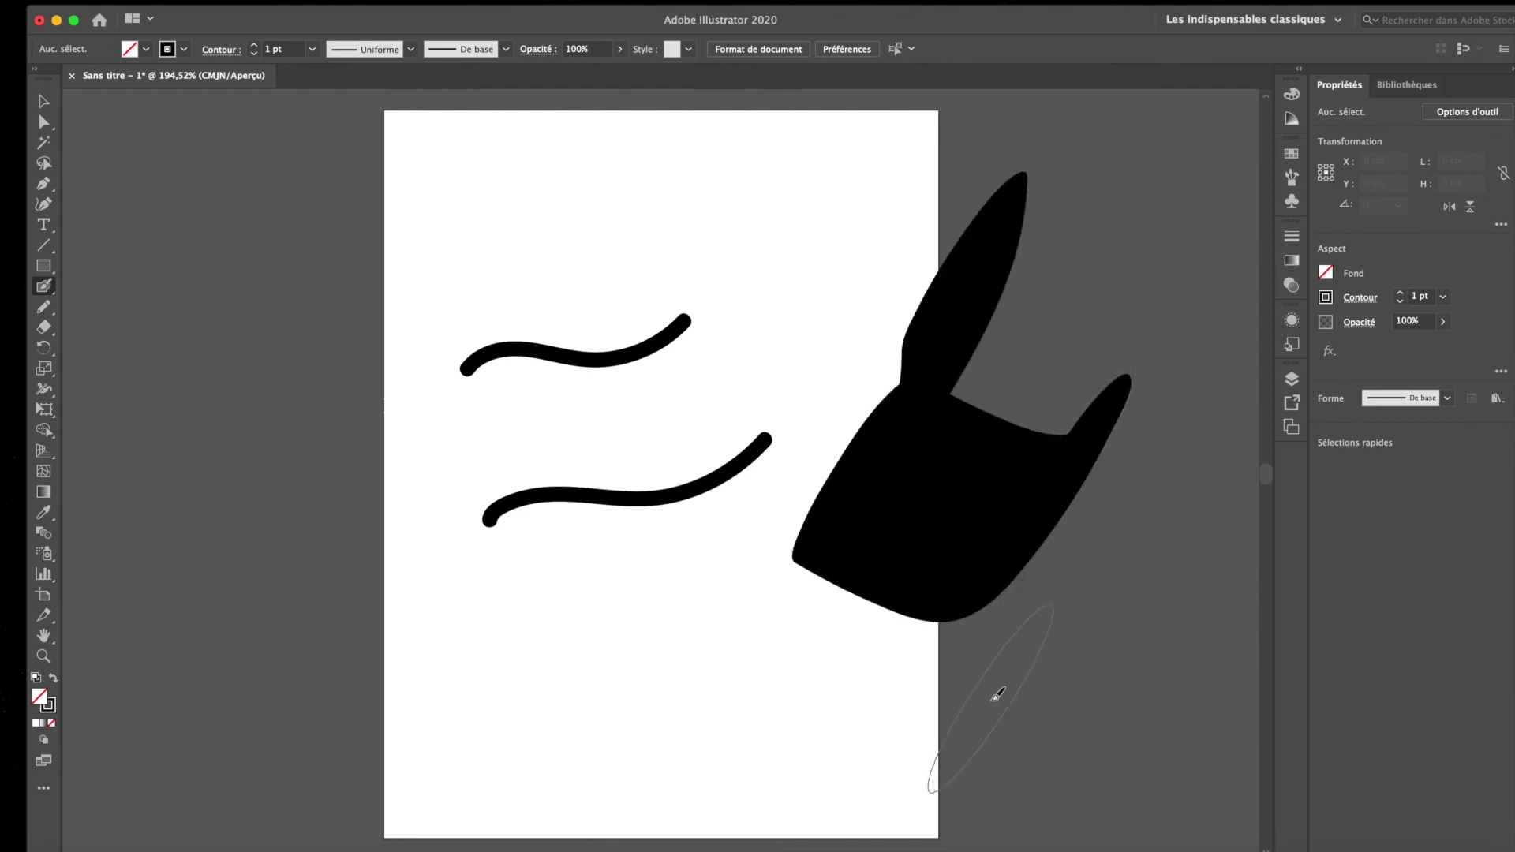
key("ctrl+z")
mouse_move(789, 667)
left_mouse_down()
mouse_move(974, 609)
mouse_move(960, 436)
left_mouse_up()
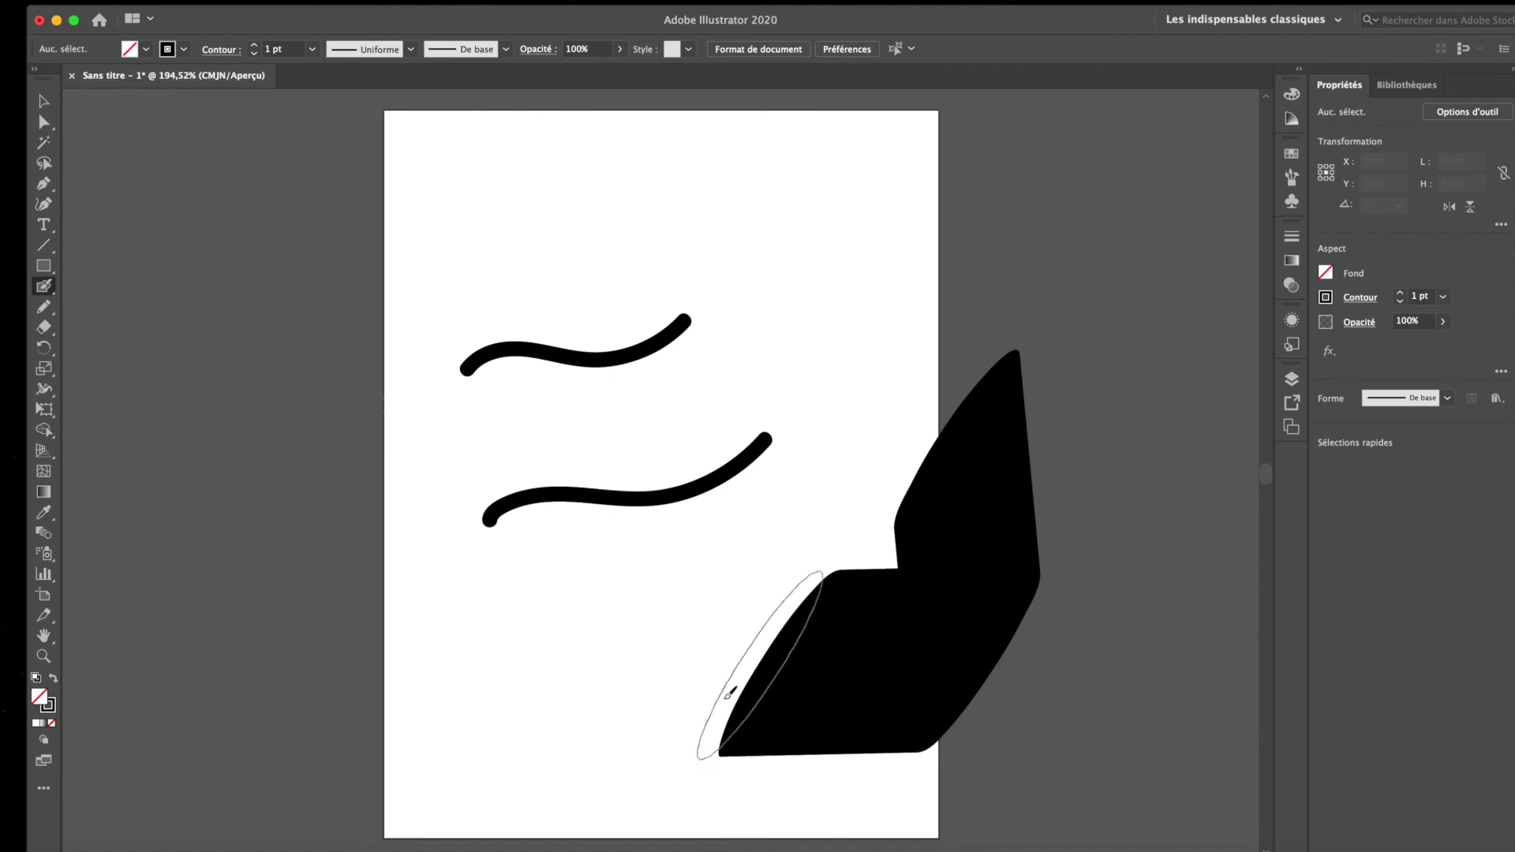
scroll(361, 641, "down", 15)
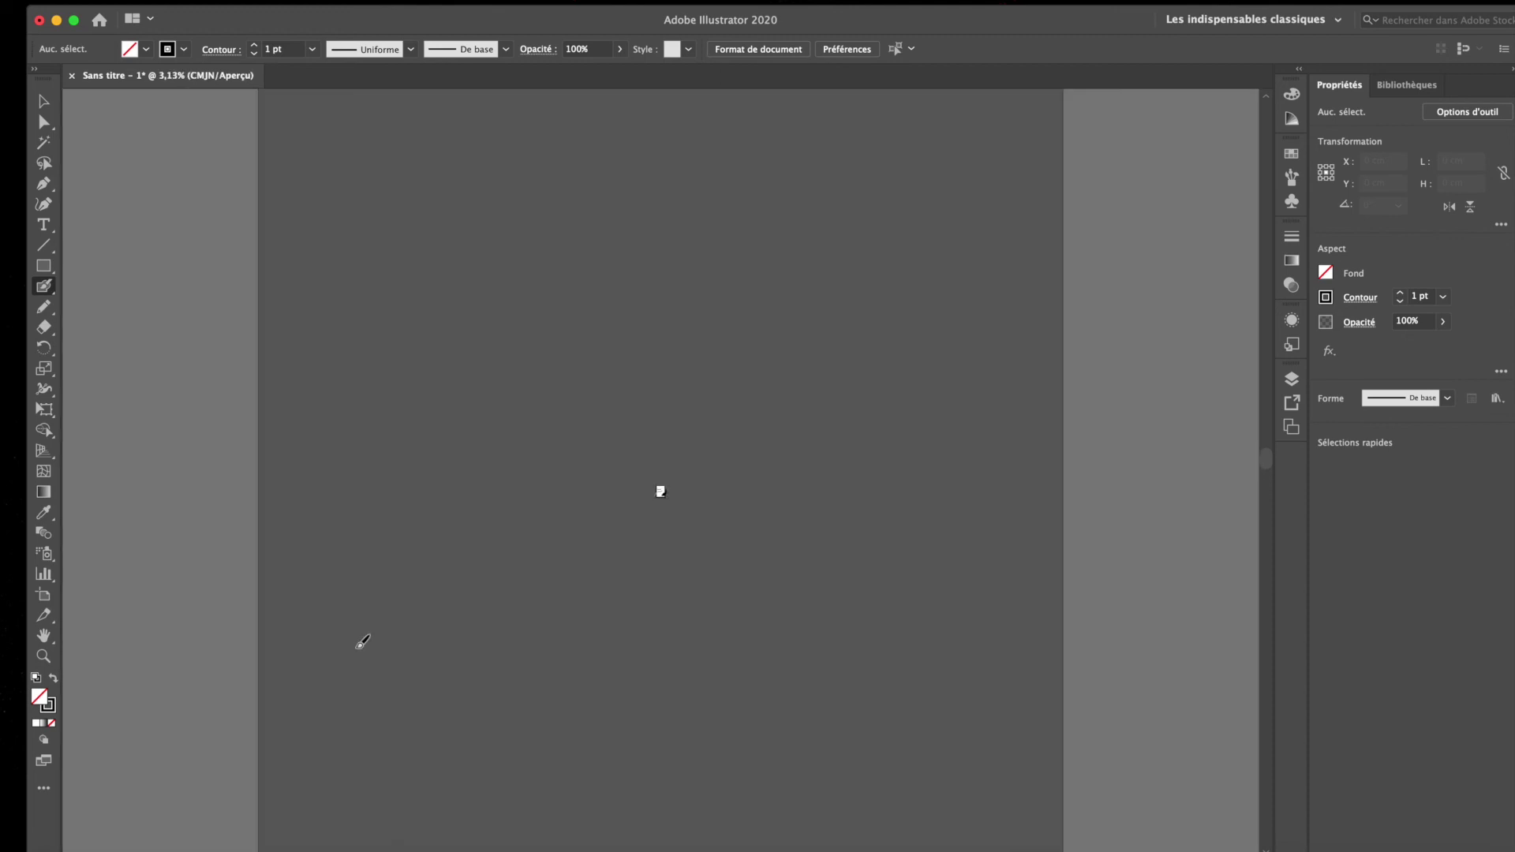
- Paint a wide wavy Blob Brush stroke above the artboard, with a large S-curve and an L-shaped stroke to its left
scroll(672, 444, "up", 3)
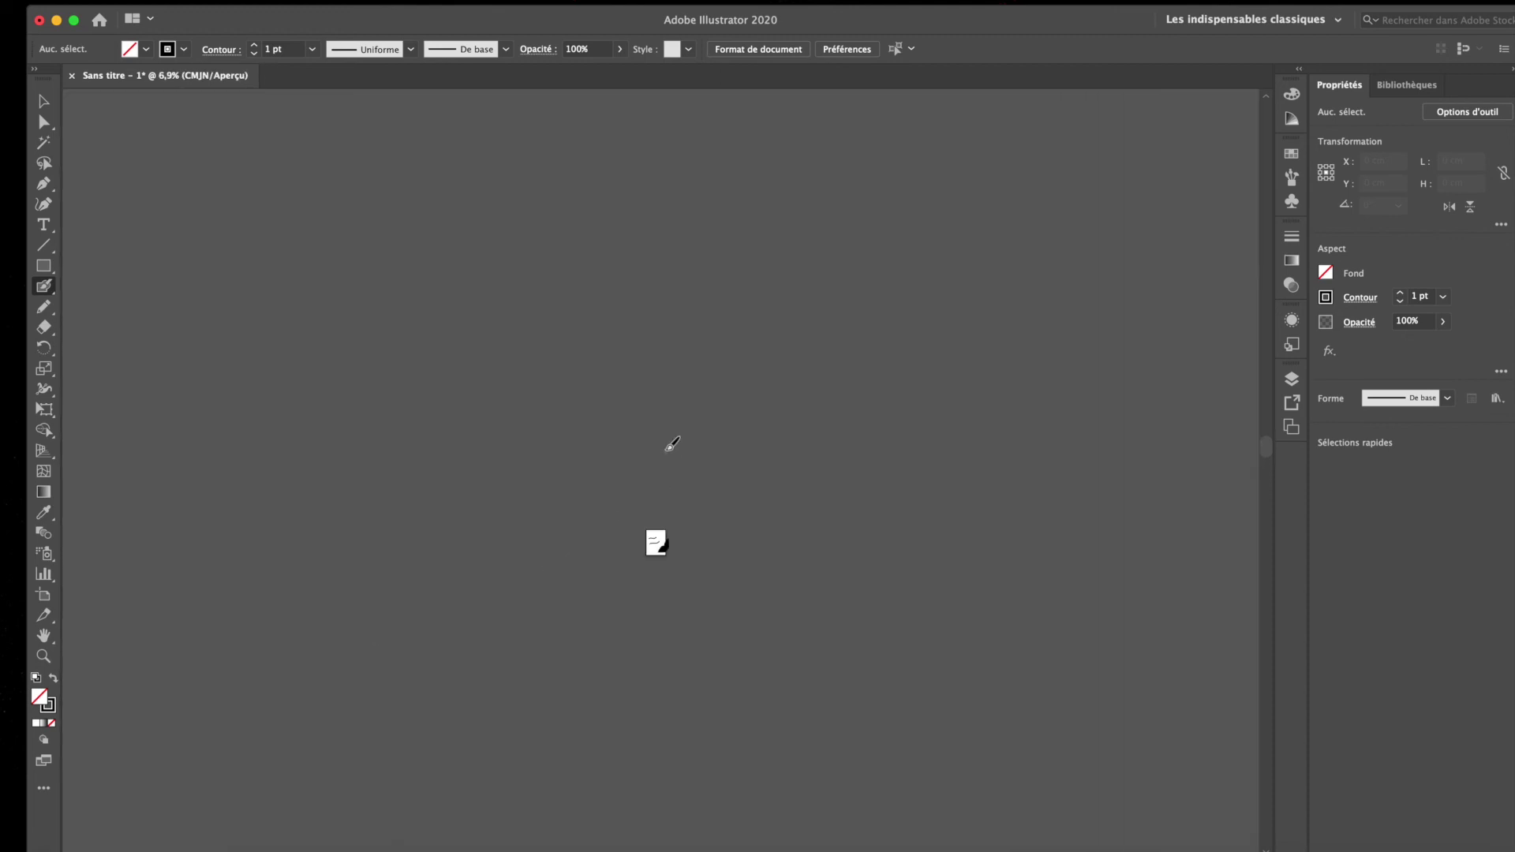
scroll(636, 541, "up", 4)
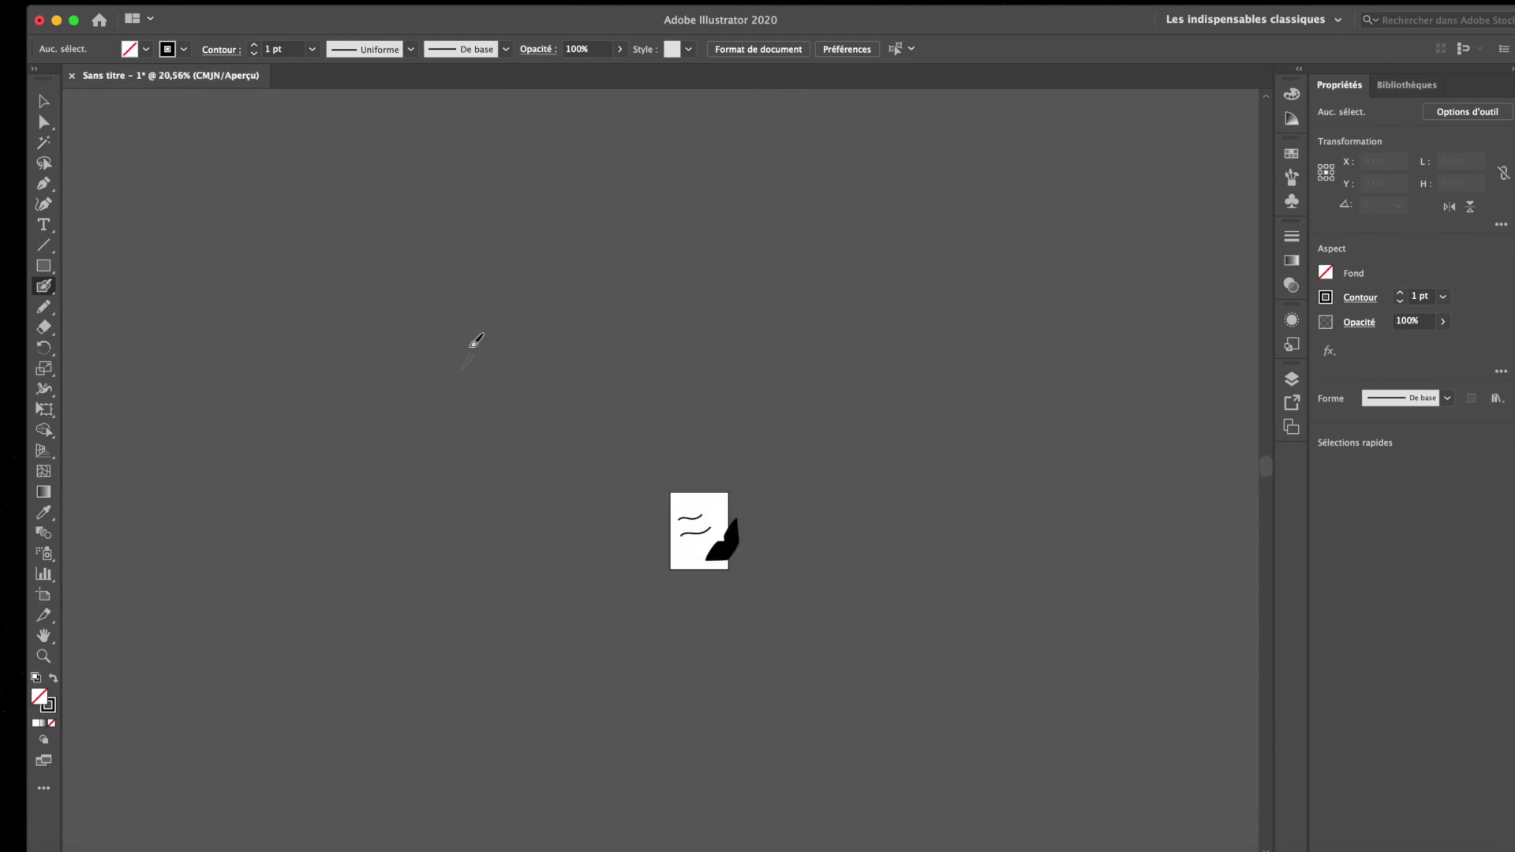
mouse_move(476, 300)
left_mouse_down()
mouse_move(720, 274)
mouse_move(994, 276)
left_mouse_up()
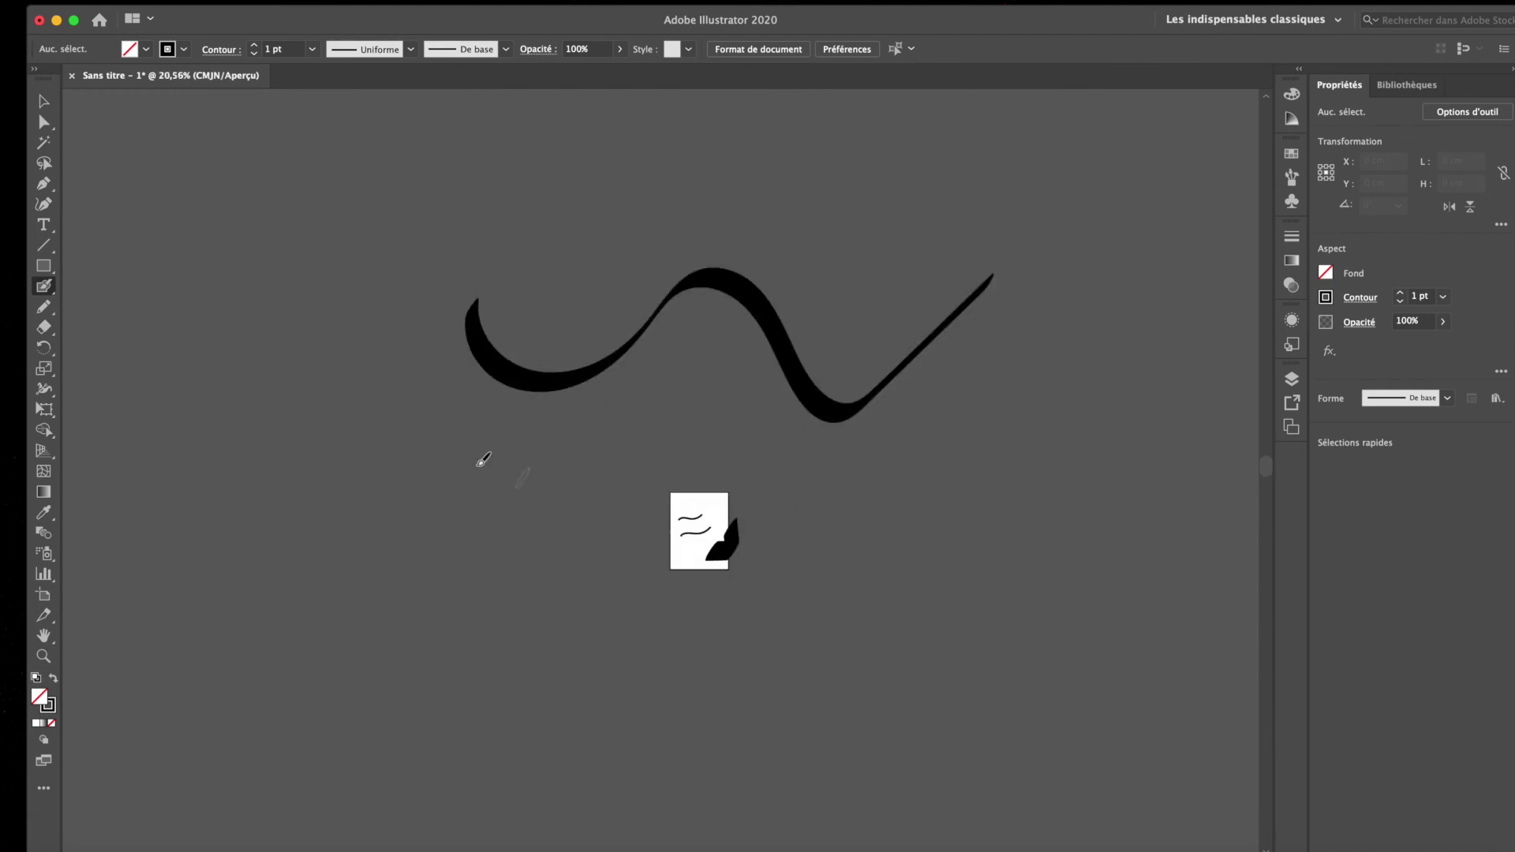
mouse_move(371, 345)
left_mouse_down()
mouse_move(258, 463)
mouse_move(509, 713)
mouse_move(254, 839)
left_mouse_up()
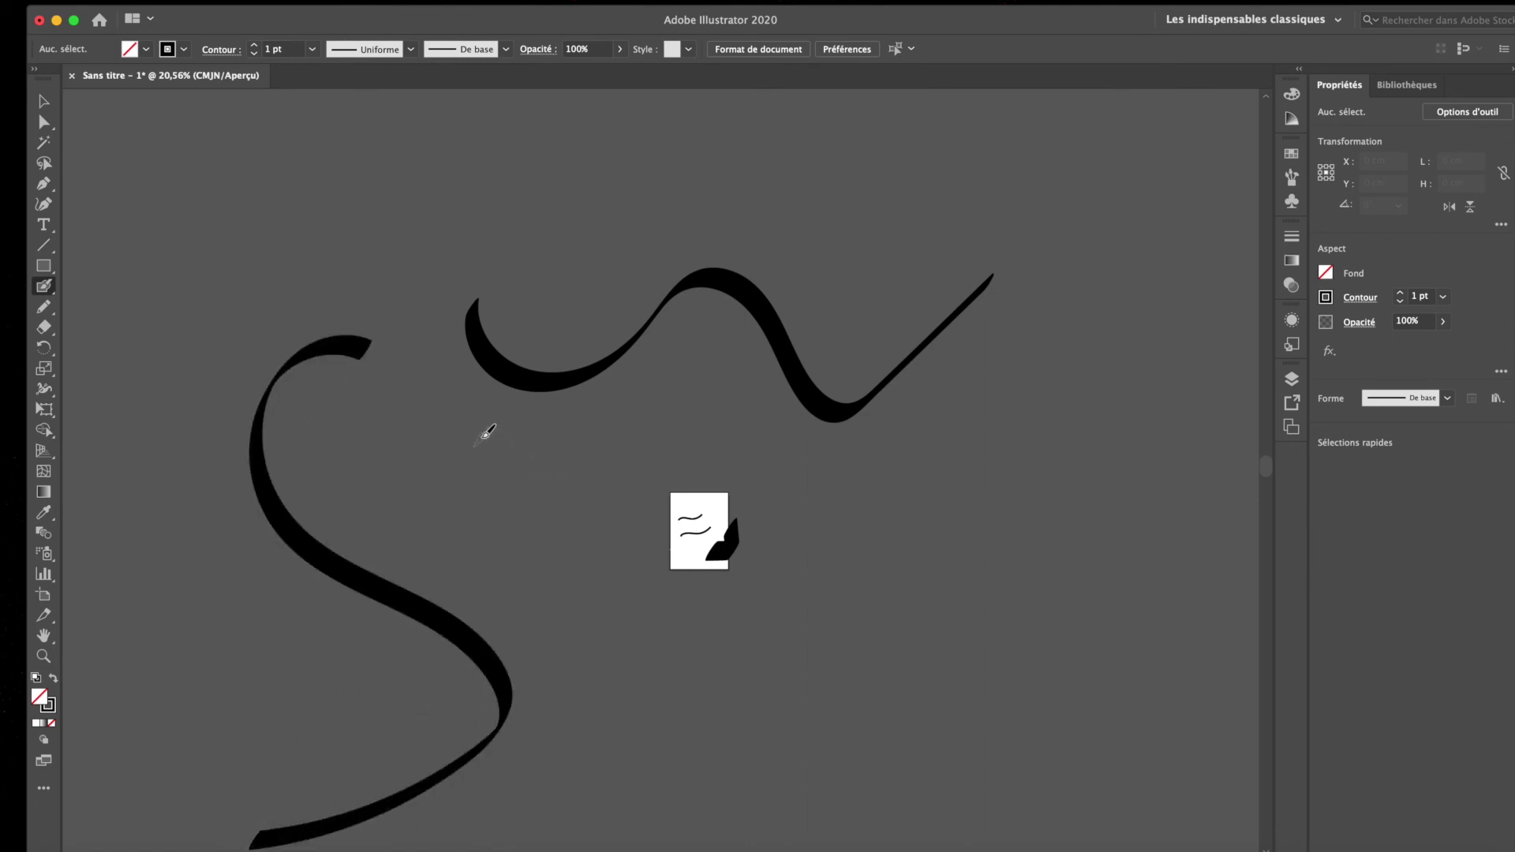
mouse_move(486, 434)
left_mouse_down()
mouse_move(482, 560)
mouse_move(596, 550)
left_mouse_up()
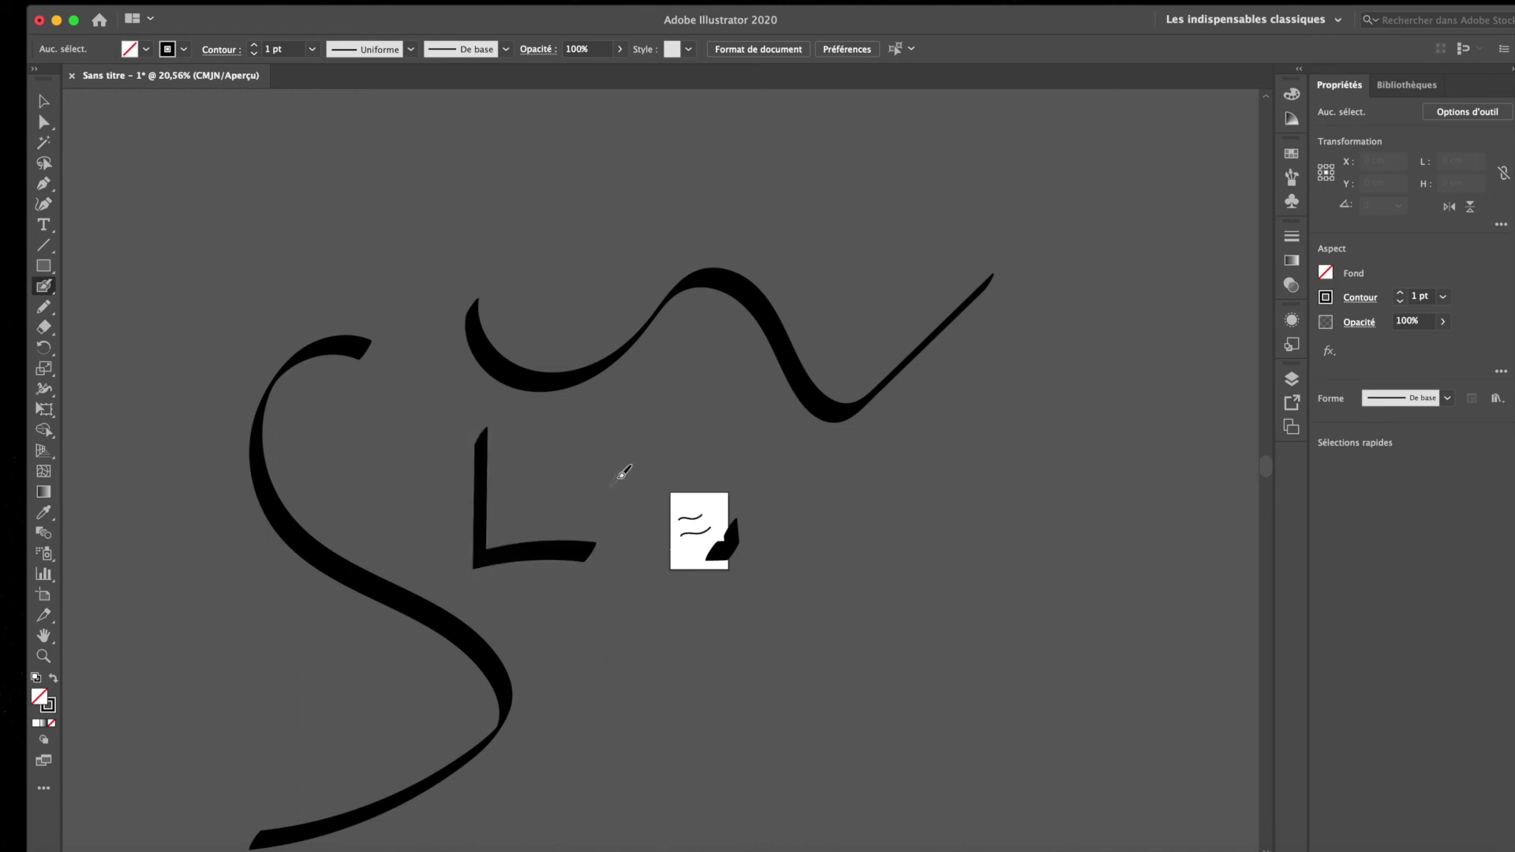
- Paint short slanted Blob Brush dashes above the artboard and two horizontal bars crossed by a vertical stroke beside it
mouse_move(619, 477)
left_mouse_down()
mouse_move(669, 453)
mouse_move(698, 561)
mouse_move(656, 334)
mouse_move(746, 468)
mouse_move(830, 464)
left_mouse_up()
left_click_drag(752, 497, 839, 499)
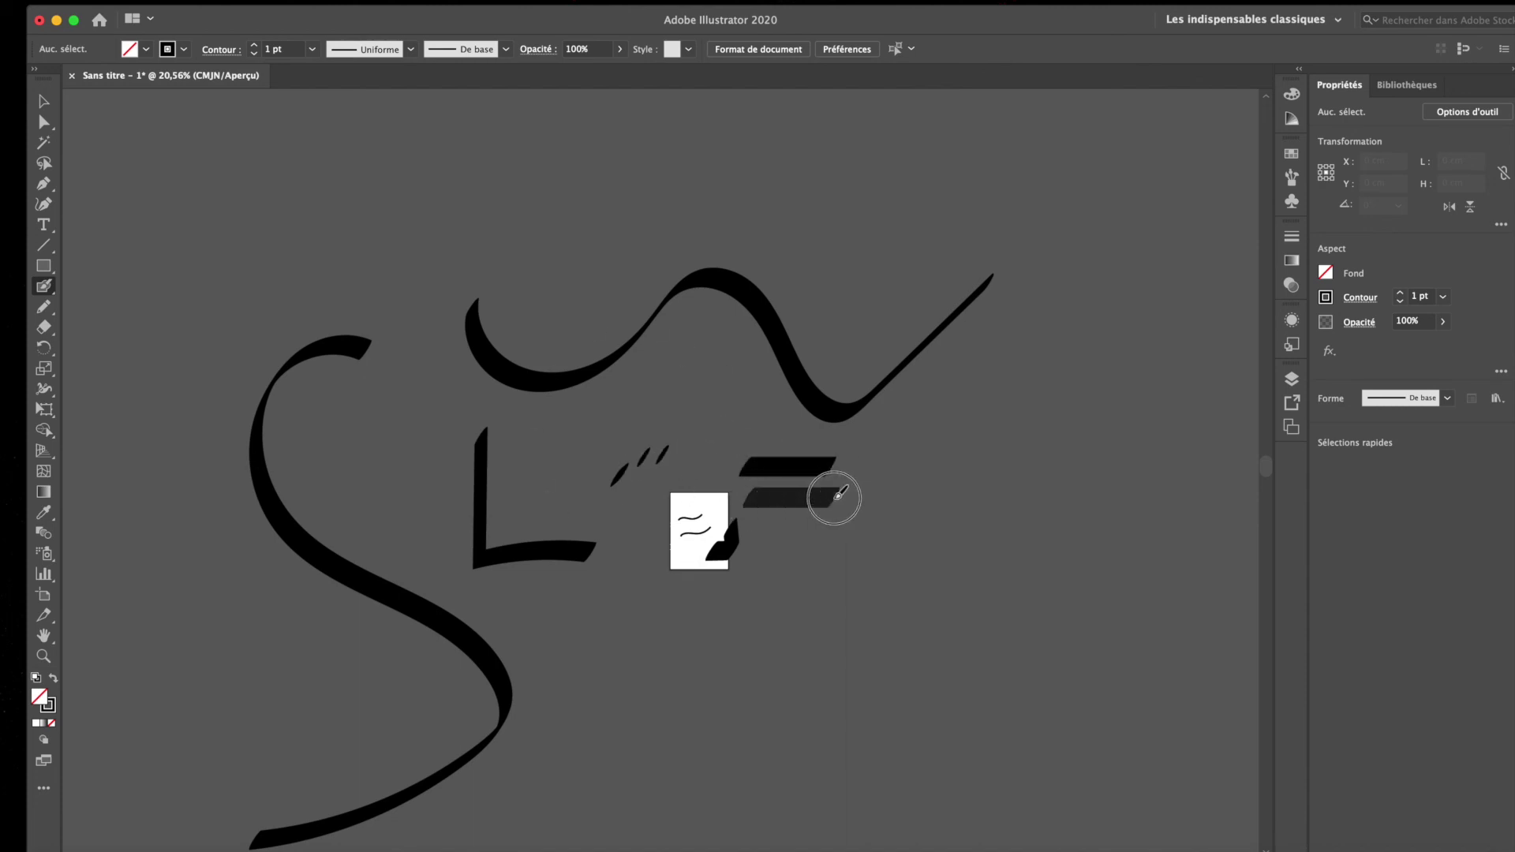
left_click_drag(805, 426, 797, 518)
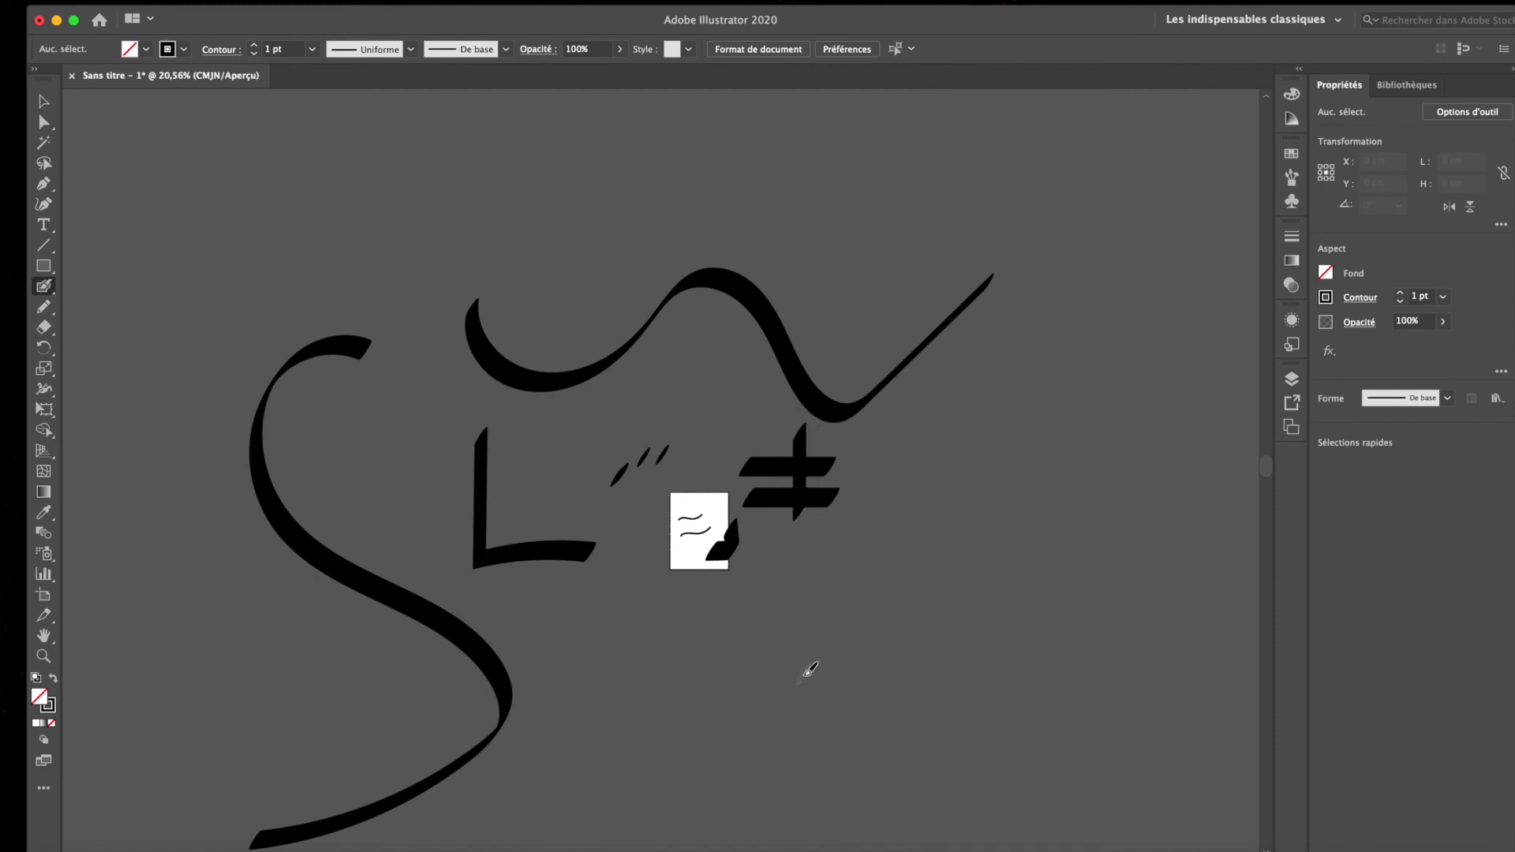
- Select all the painted strokes on and around the artboard and delete them
key("v")
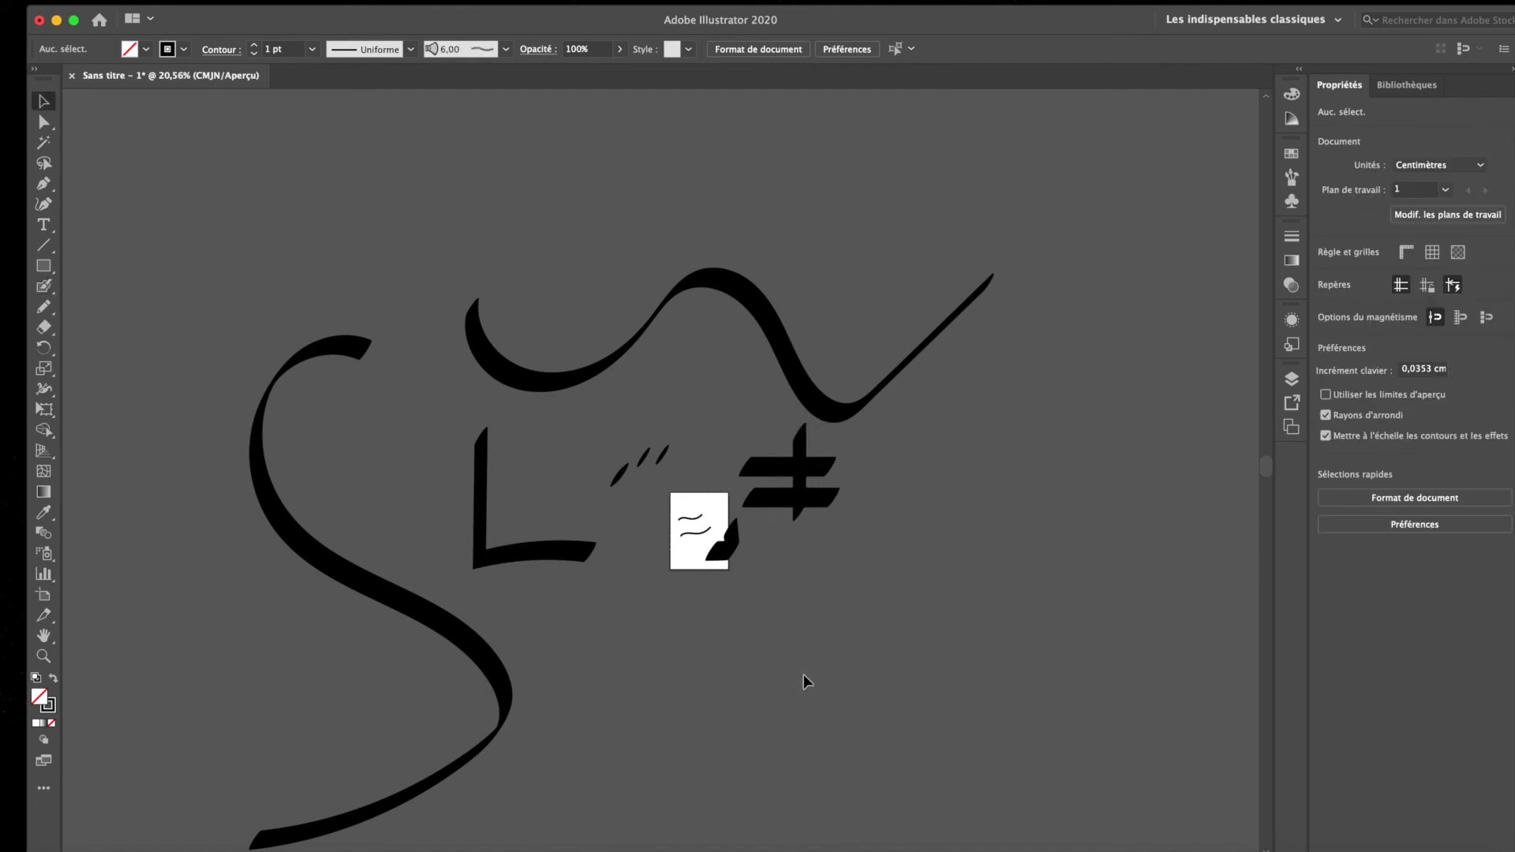
left_click_drag(220, 230, 838, 587)
left_click_drag(1032, 657, 1032, 657)
key("Delete")
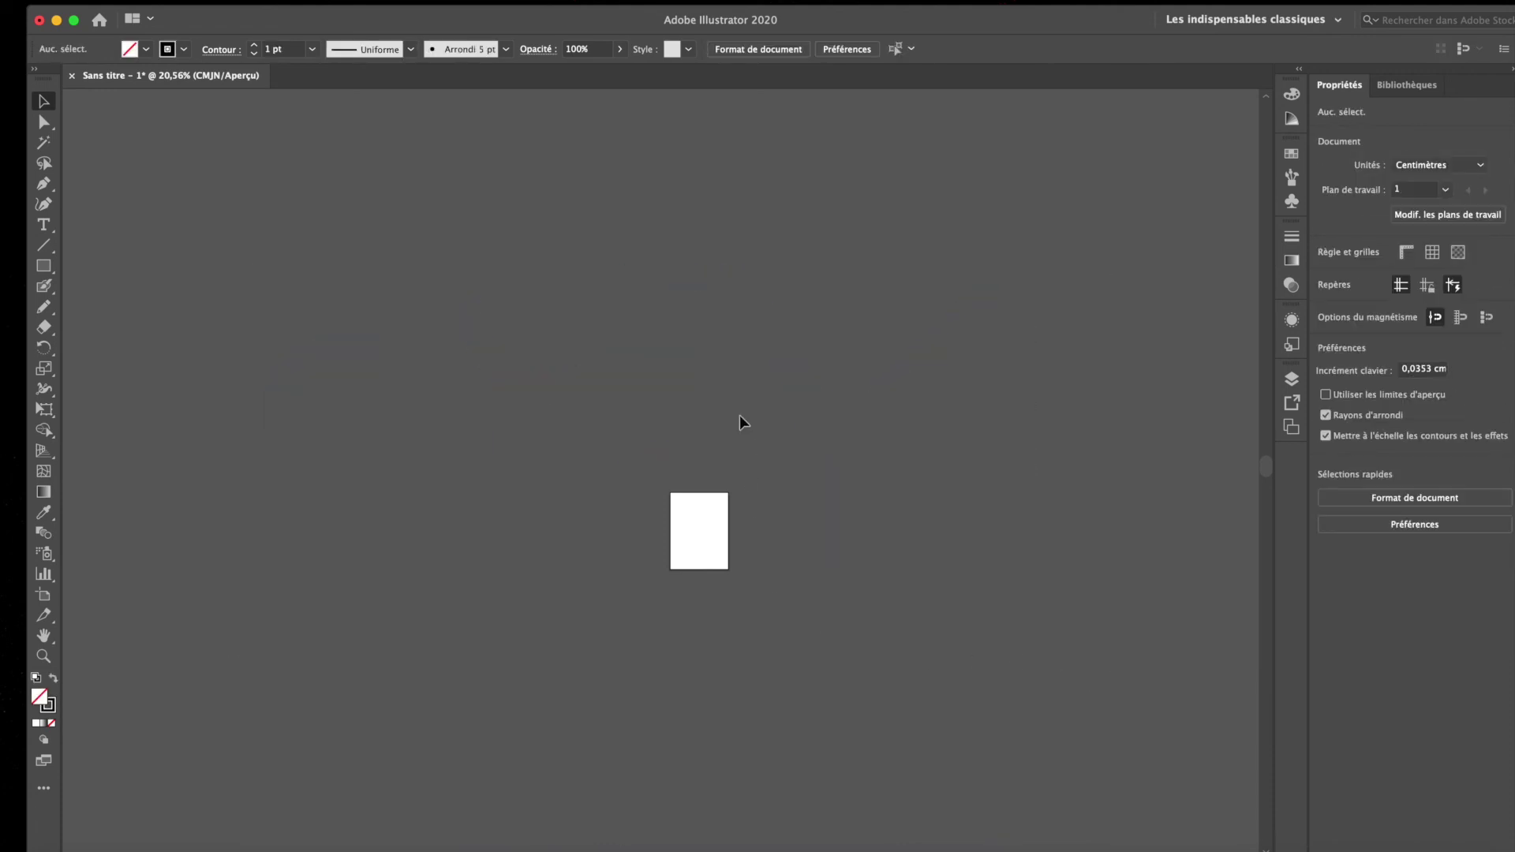
scroll(723, 517, "up", 5)
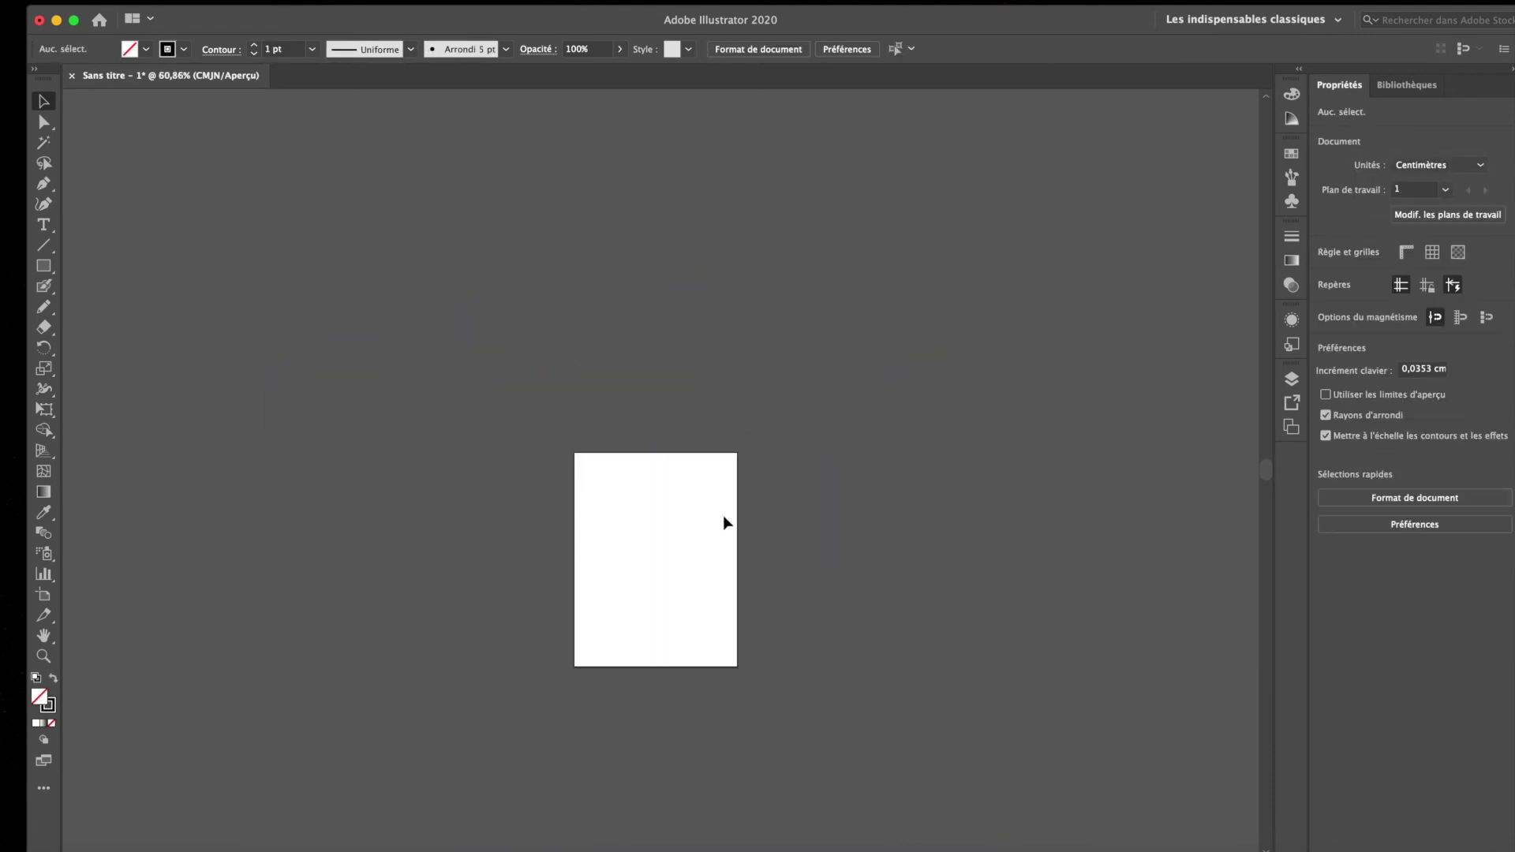
scroll(723, 515, "down", 3)
scroll(723, 514, "left", 2)
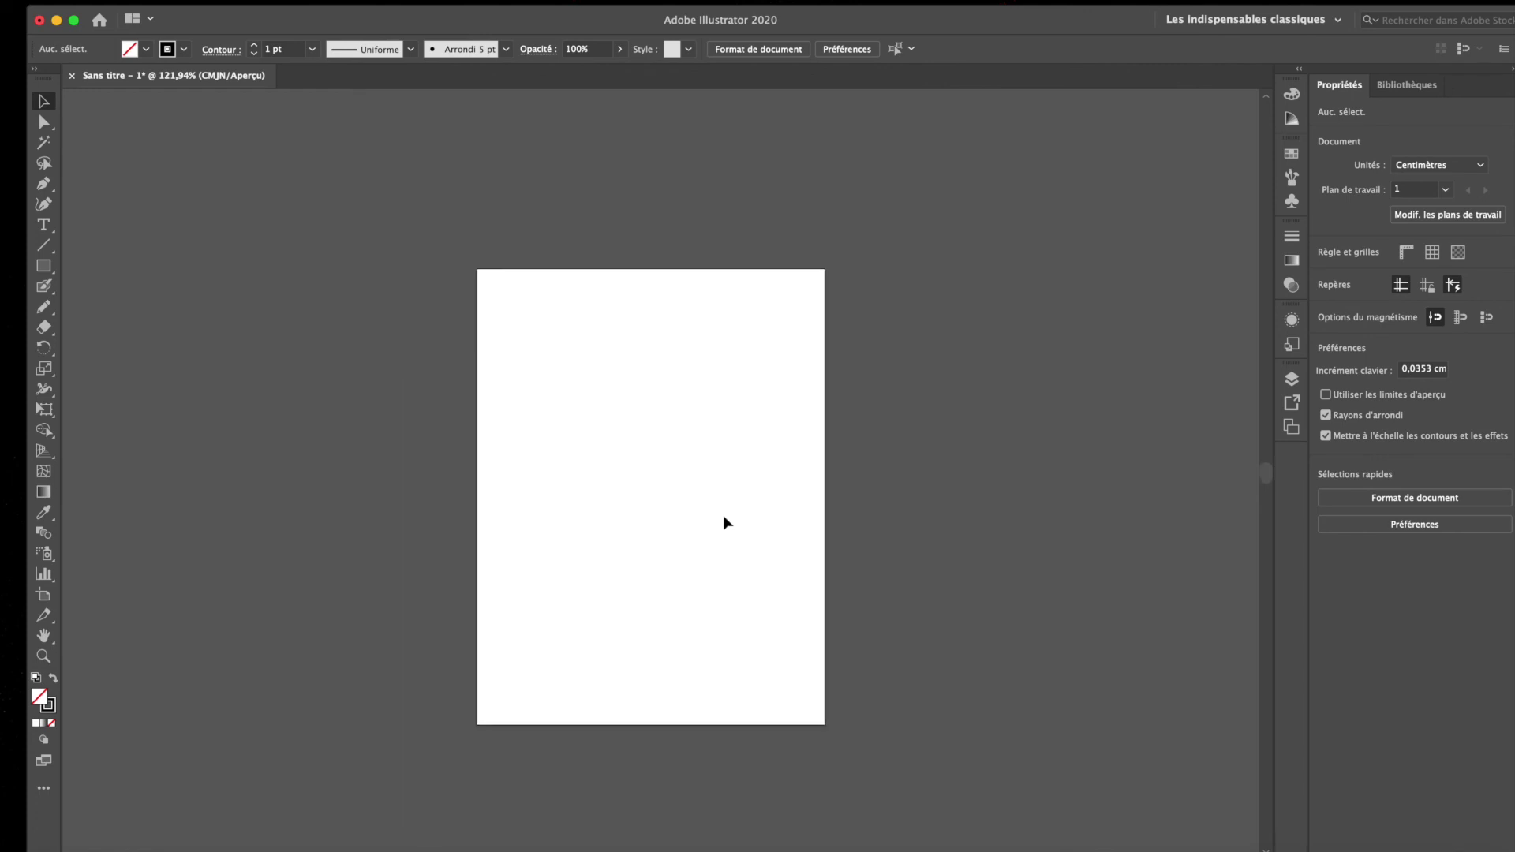